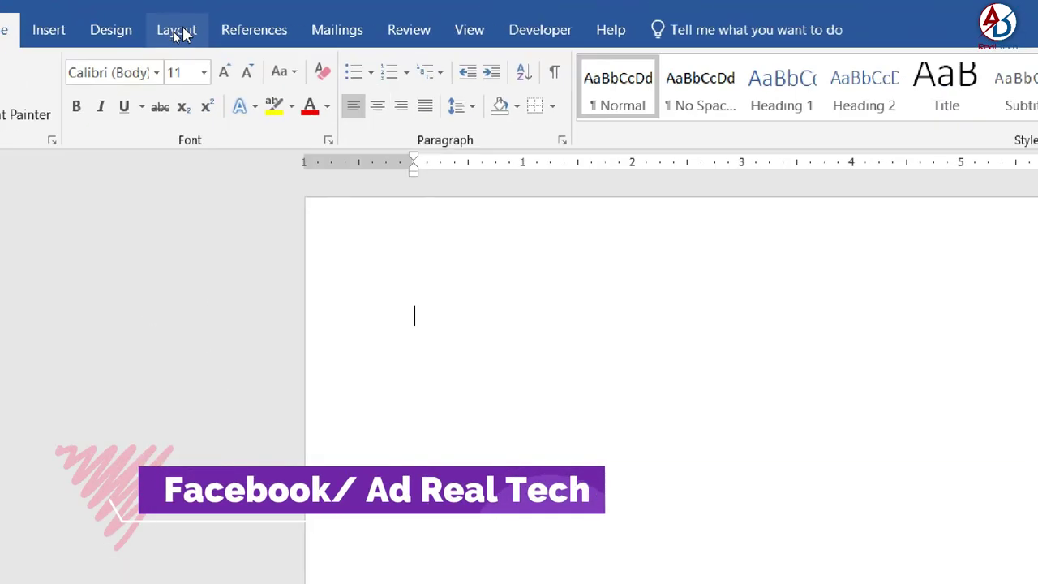
# Set the blank page to A4 paper in landscape orientation
pyautogui.click(185, 33)
pyautogui.click(100, 81)
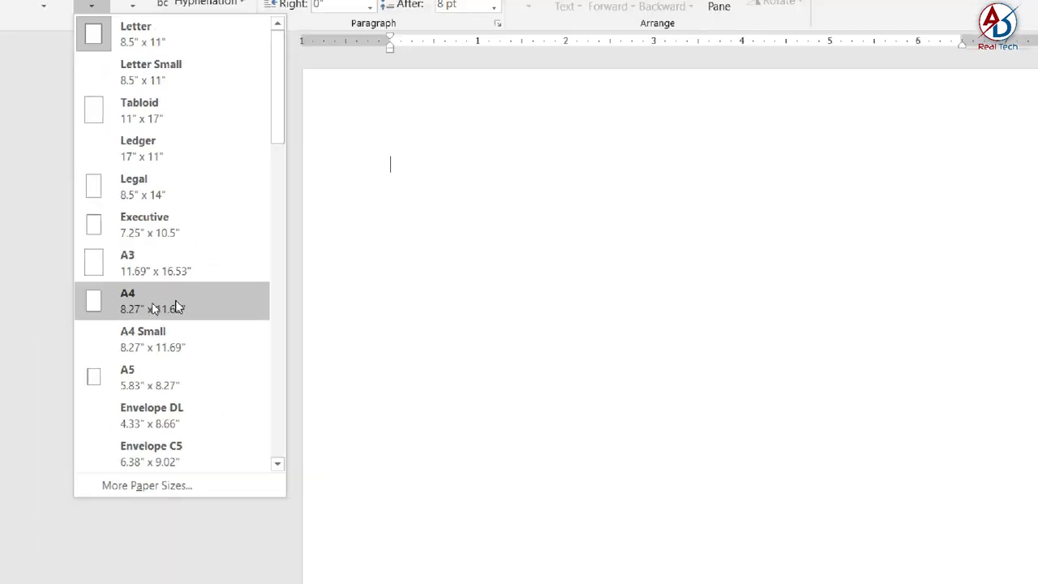
pyautogui.click(130, 306)
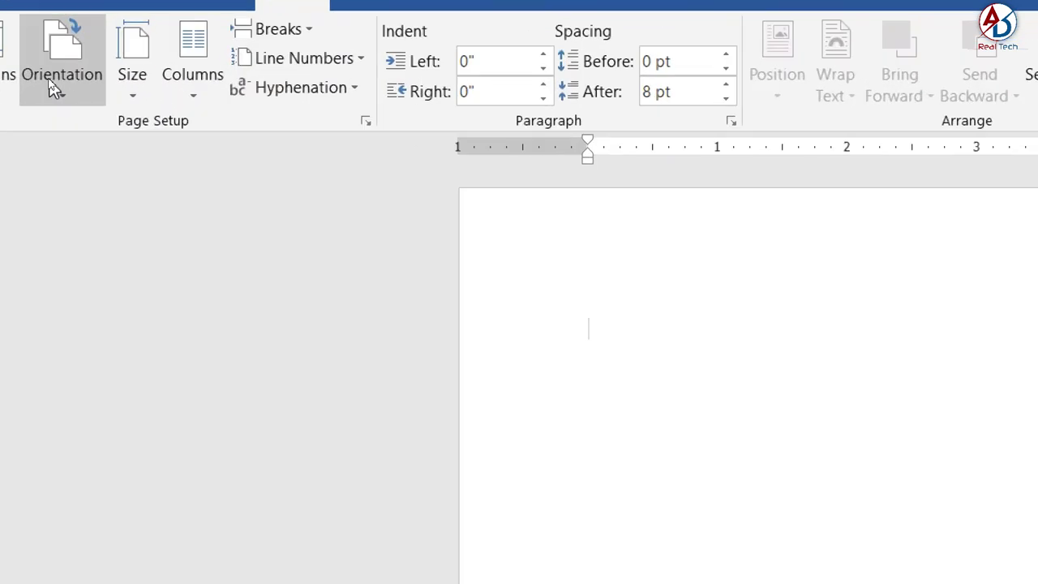
pyautogui.click(51, 81)
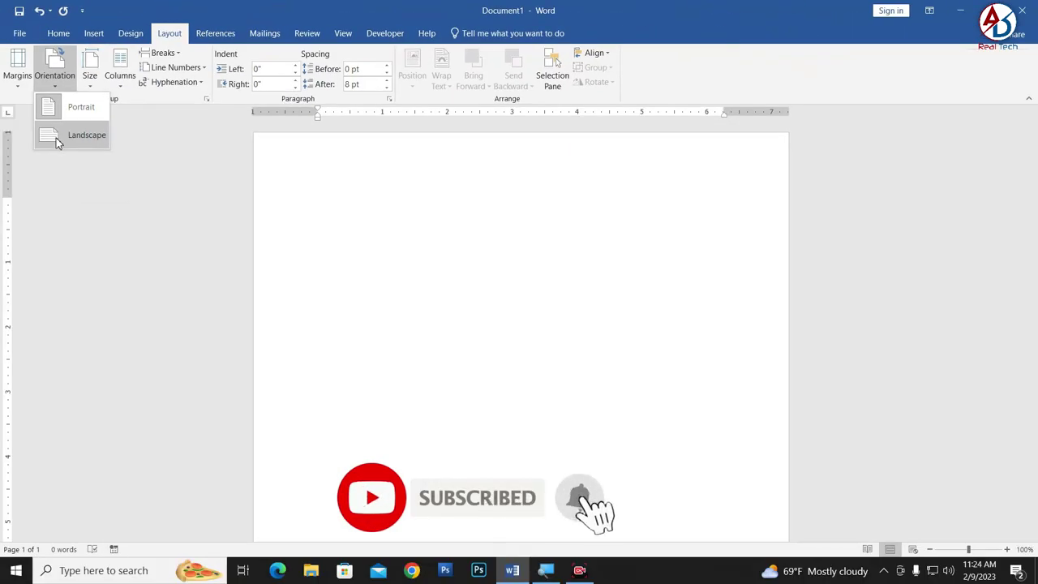
pyautogui.click(56, 143)
pyautogui.scroll(-3, 398, 267)
pyautogui.scroll(-3, 429, 294)
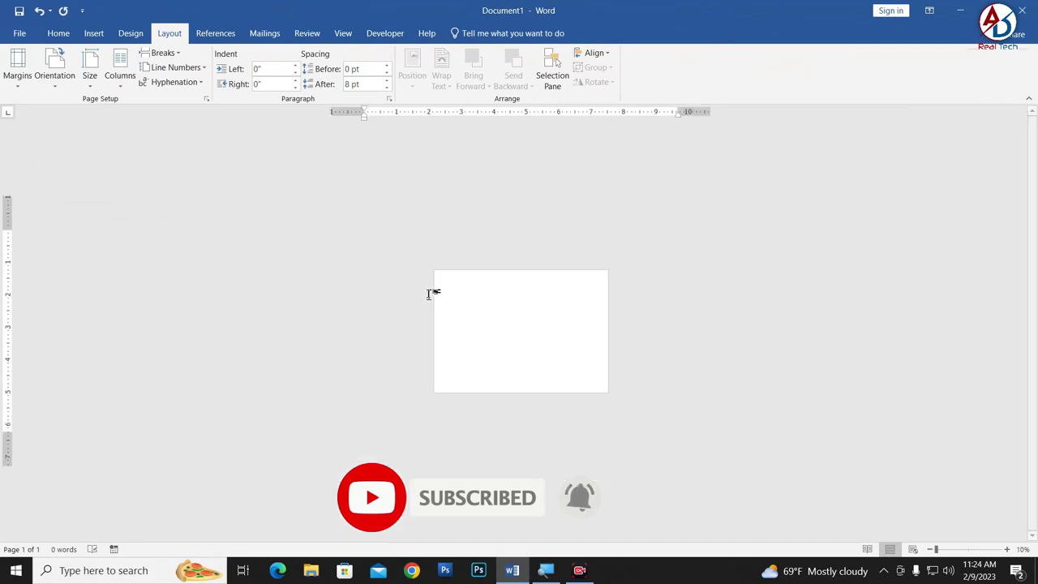
pyautogui.scroll(5, 429, 294)
pyautogui.scroll(1, 471, 333)
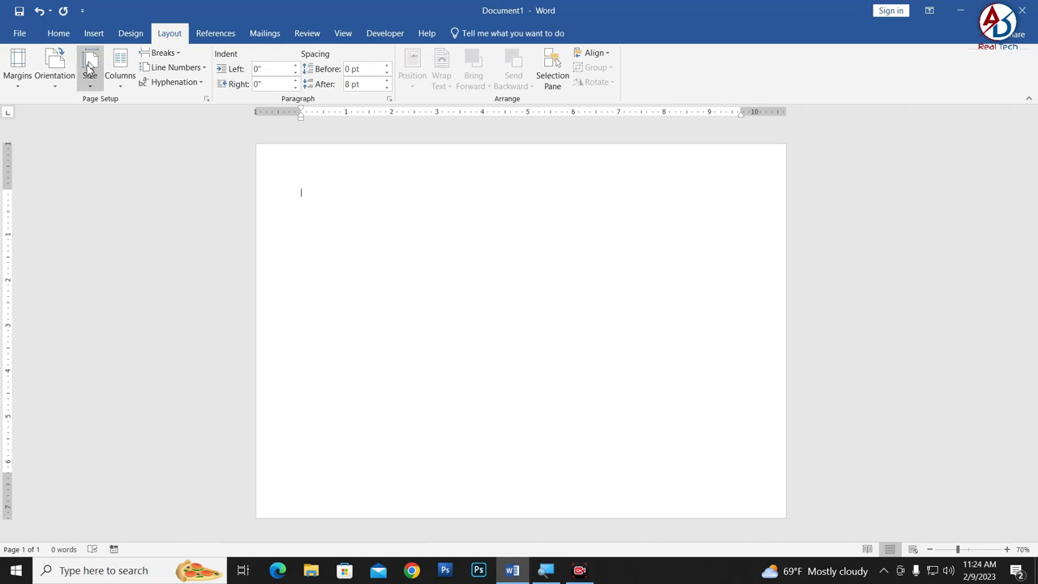
# Draw a blue isosceles triangle about 5.08" by 4.35" and nudge it into place
pyautogui.click(91, 34)
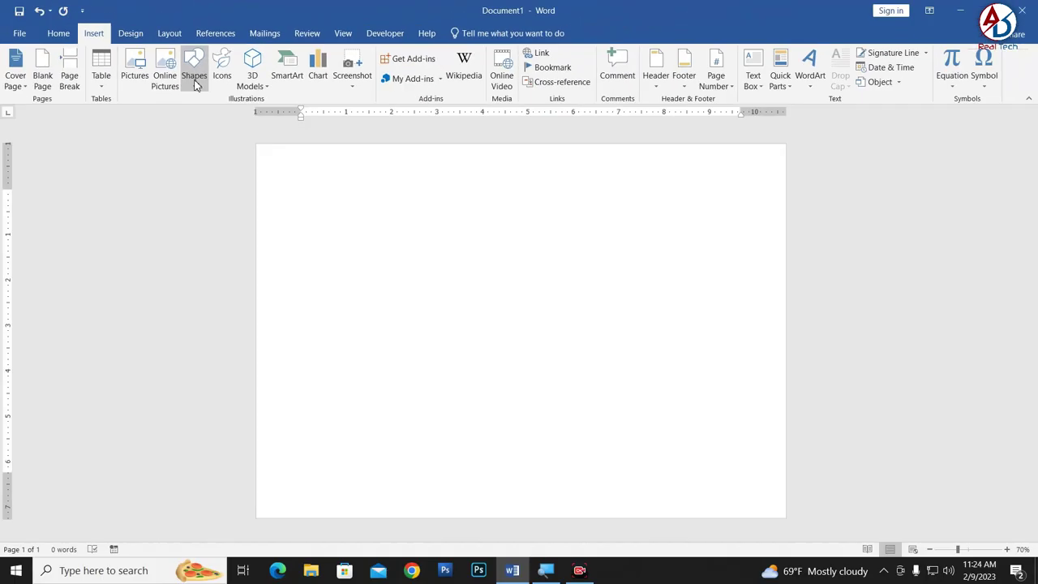
pyautogui.click(197, 86)
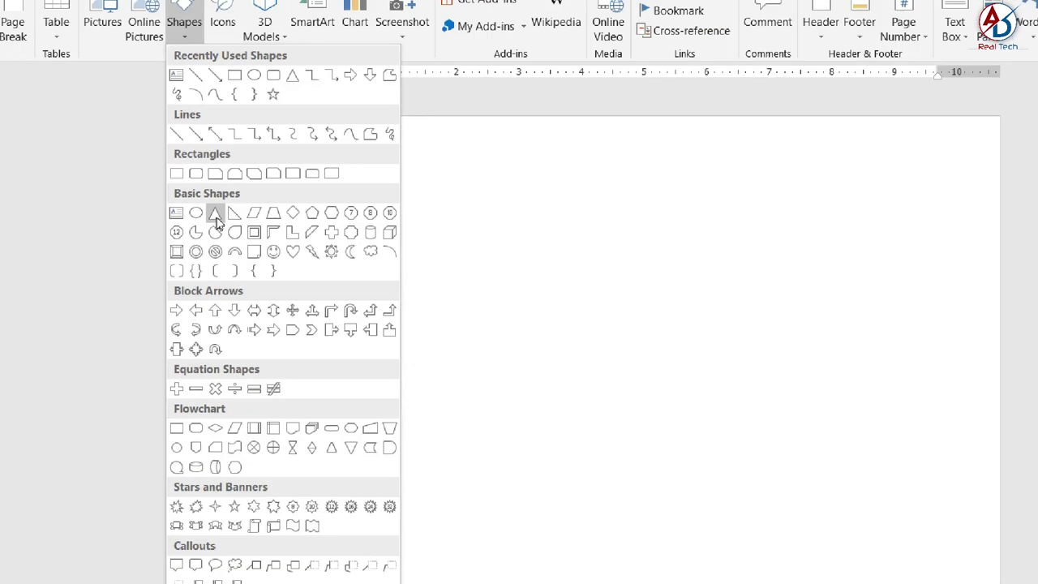
pyautogui.click(217, 215)
pyautogui.moveTo(308, 180); pyautogui.dragTo(502, 411)
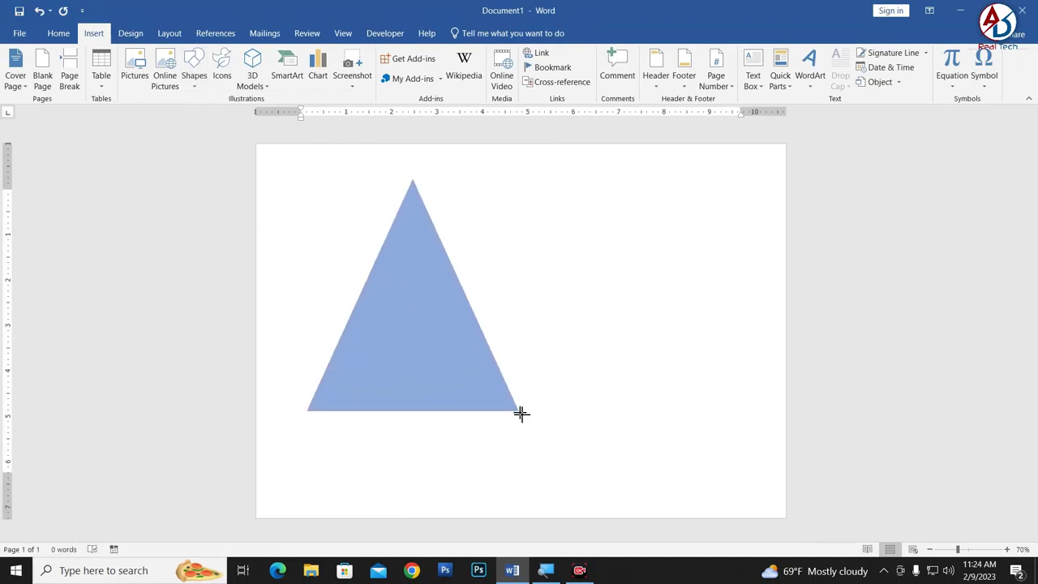
pyautogui.moveTo(443, 358); pyautogui.dragTo(575, 378)
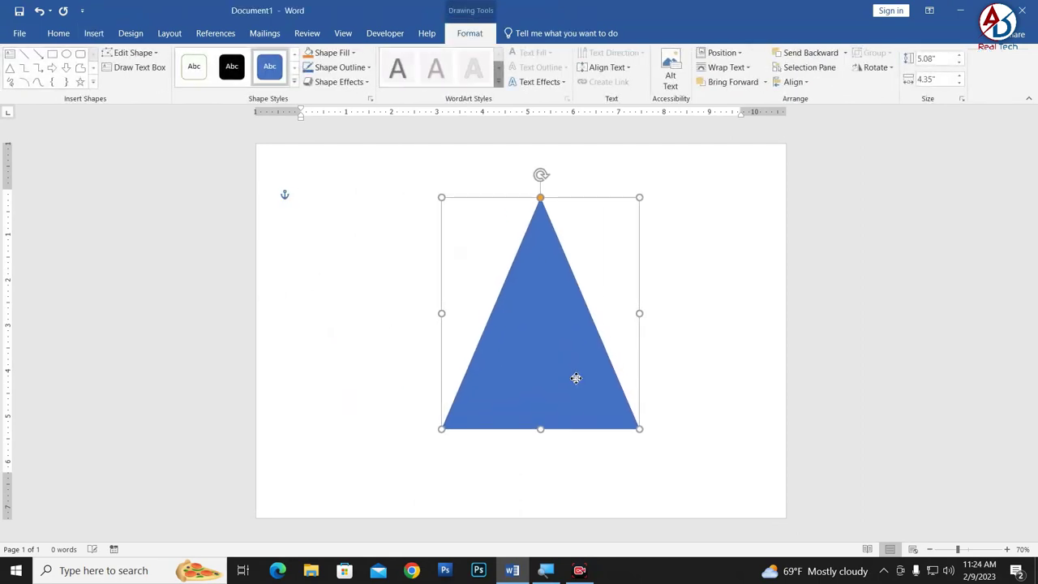
# With Edit Points, drag the bottom-left and apex handles to bow the left side outward
pyautogui.rightClick(549, 328)
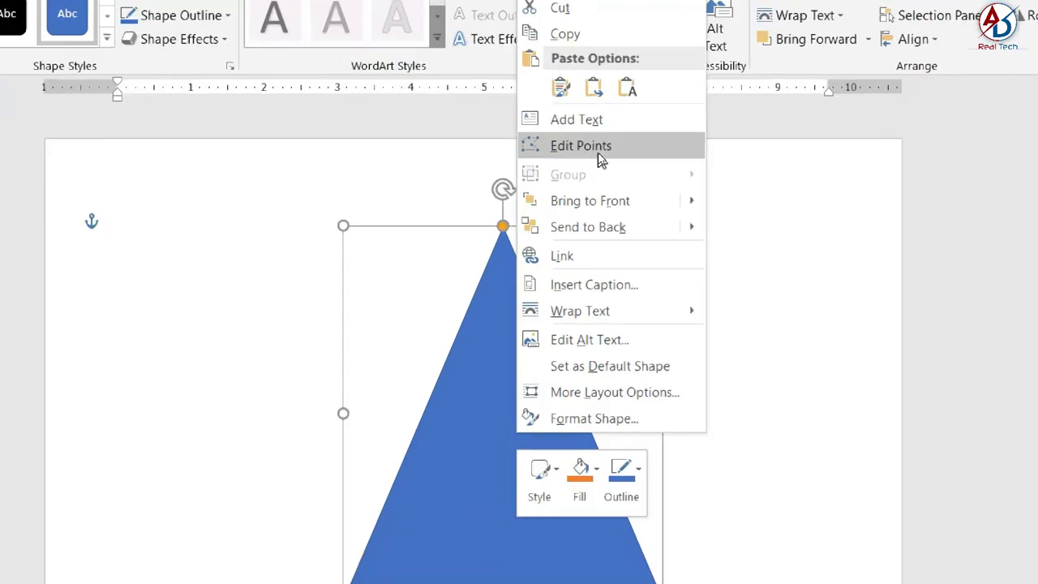
pyautogui.click(600, 154)
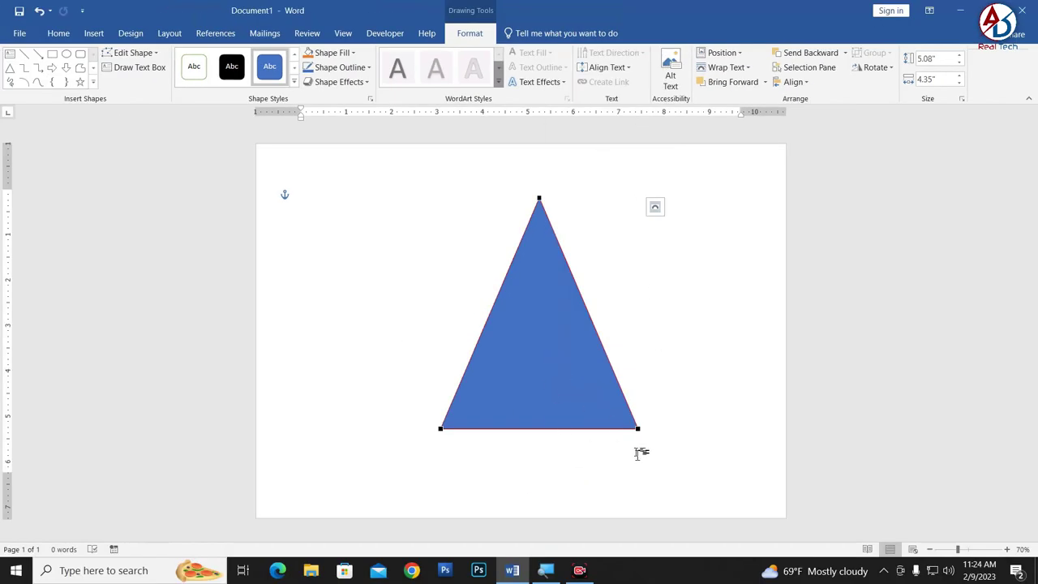
pyautogui.click(442, 428)
pyautogui.moveTo(459, 351); pyautogui.dragTo(396, 335)
pyautogui.click(539, 200)
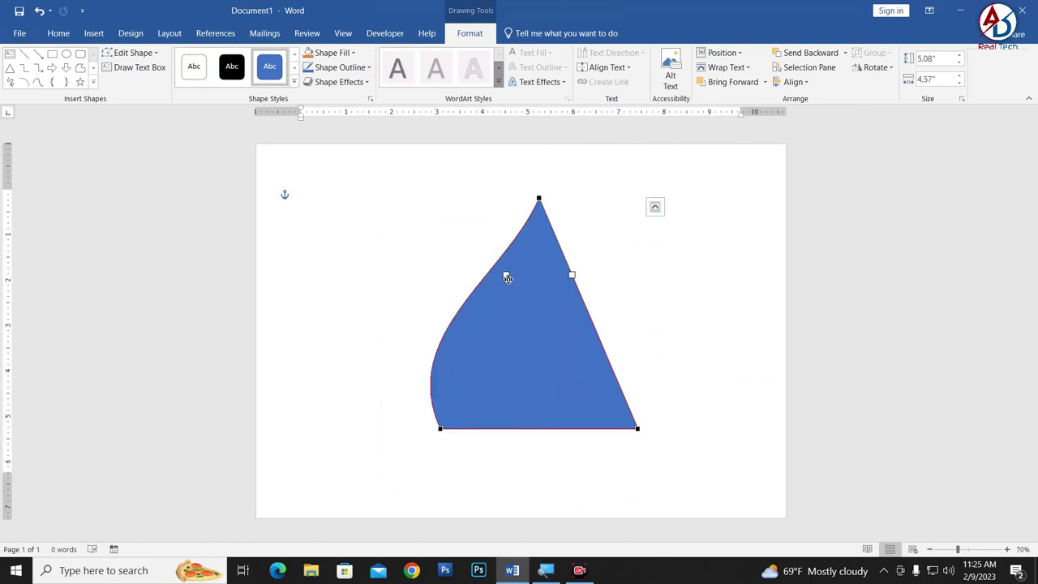
pyautogui.moveTo(503, 272); pyautogui.dragTo(451, 216)
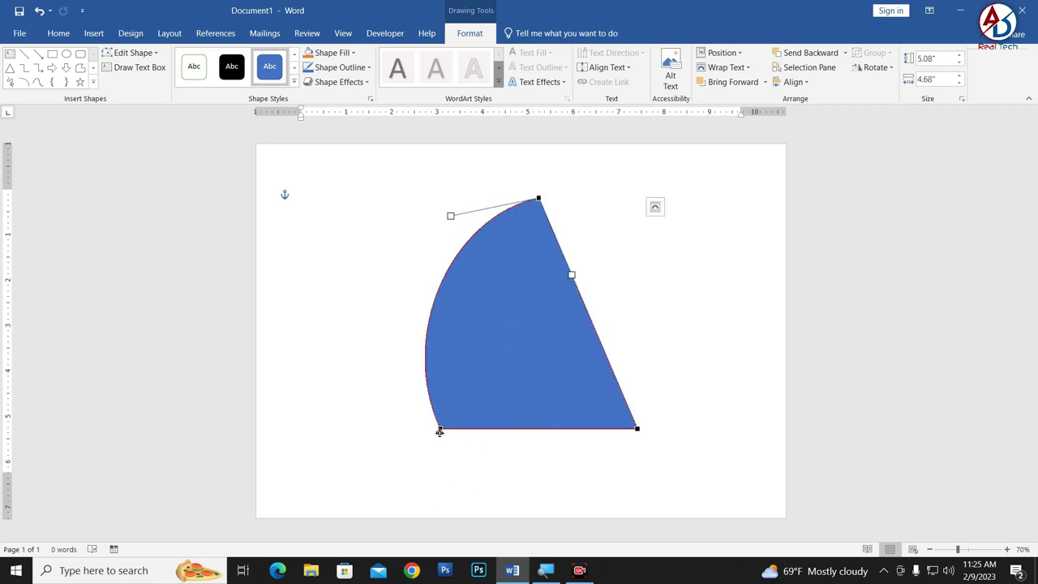
pyautogui.moveTo(450, 215); pyautogui.dragTo(435, 195)
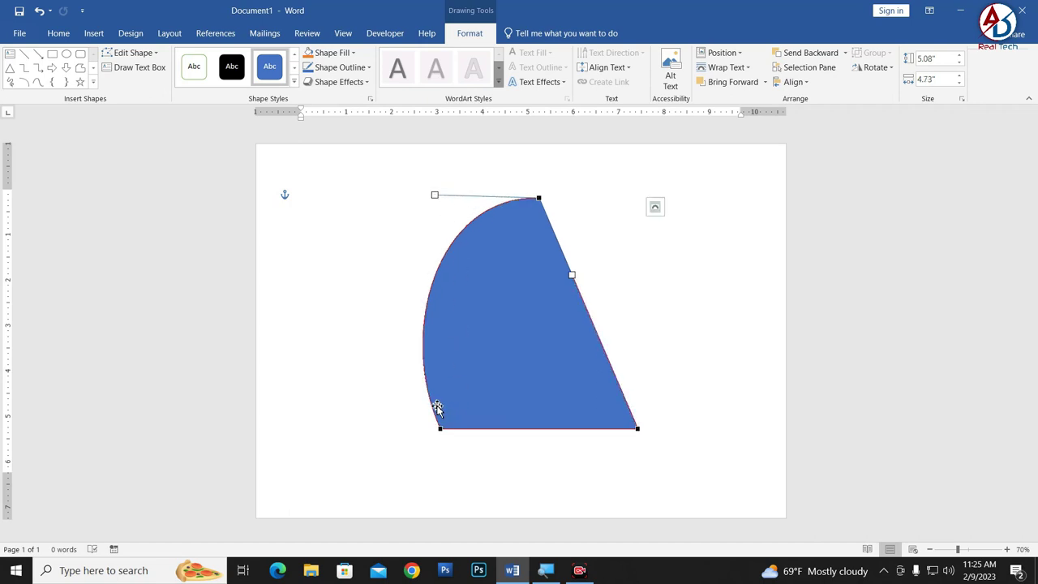
# Undo the overshoot and widen the left arc from the bottom and top points
pyautogui.hotkey('ctrl', 'z')
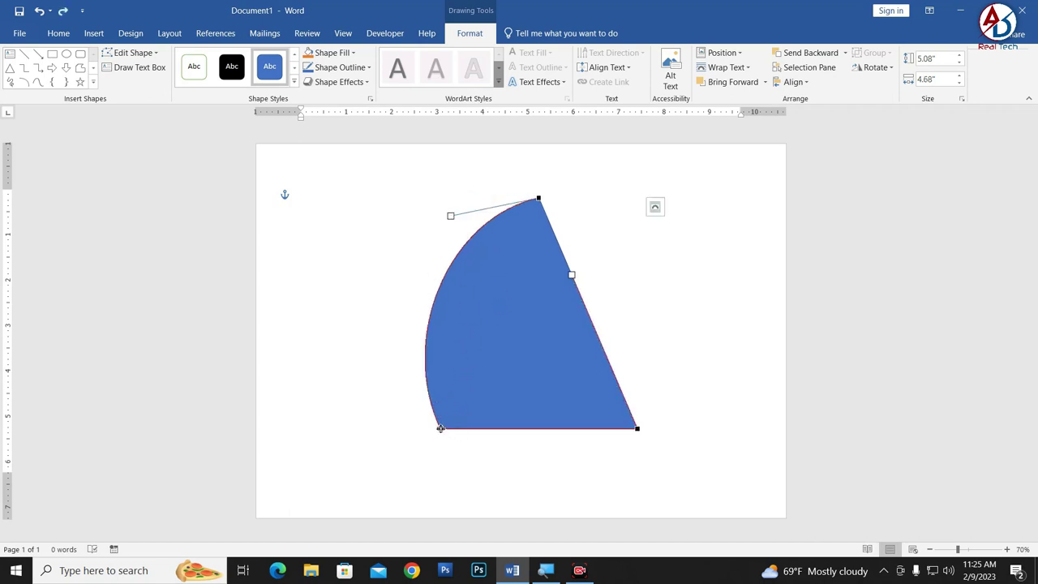
pyautogui.click(441, 427)
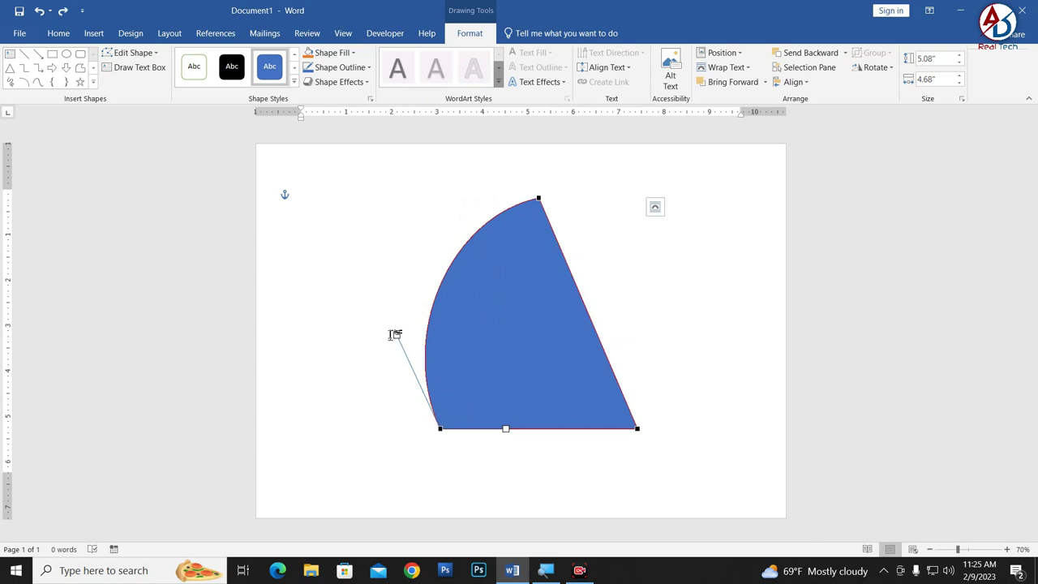
pyautogui.moveTo(395, 336); pyautogui.dragTo(388, 334)
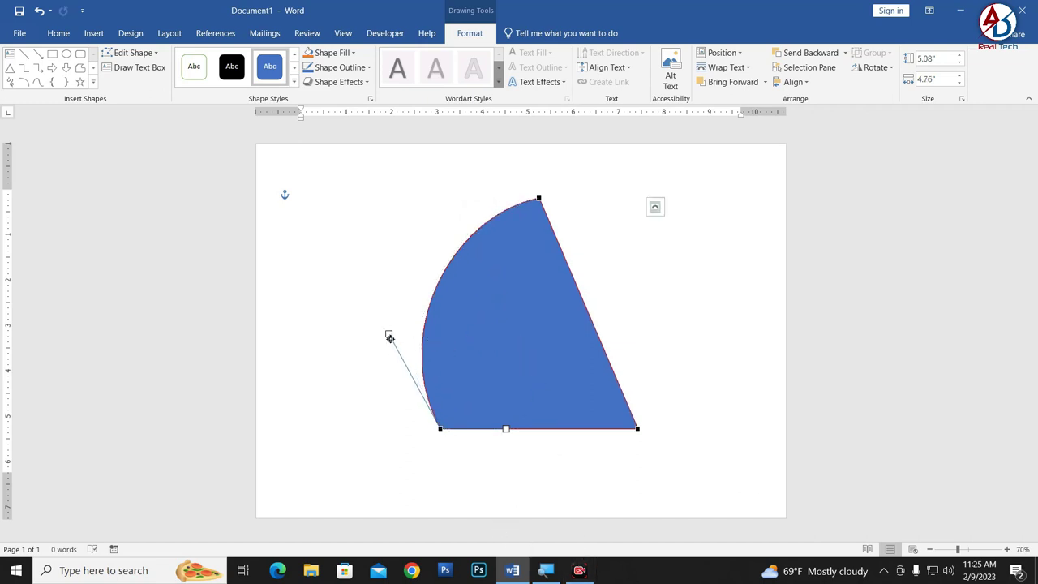
pyautogui.click(538, 198)
pyautogui.moveTo(451, 216); pyautogui.dragTo(427, 217)
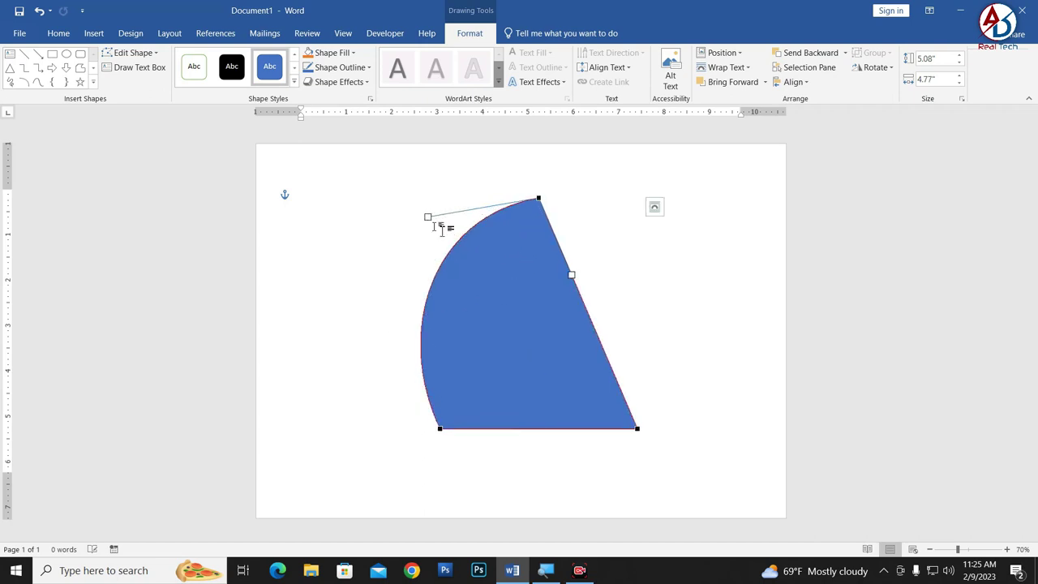
# Delete the bottom-right point and bulge the right edge out from the bottom and top
pyautogui.rightClick(637, 430)
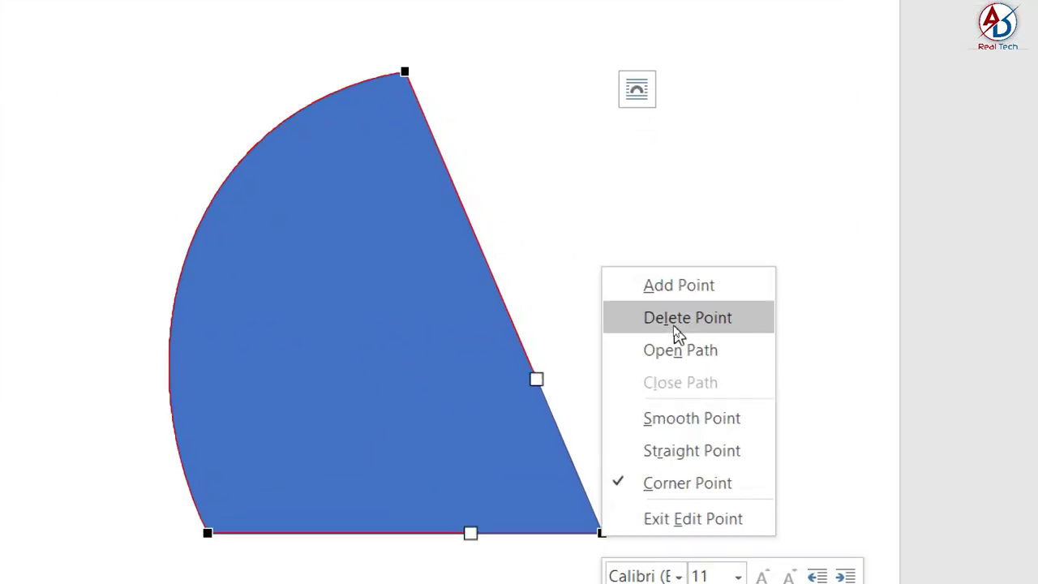
pyautogui.click(674, 322)
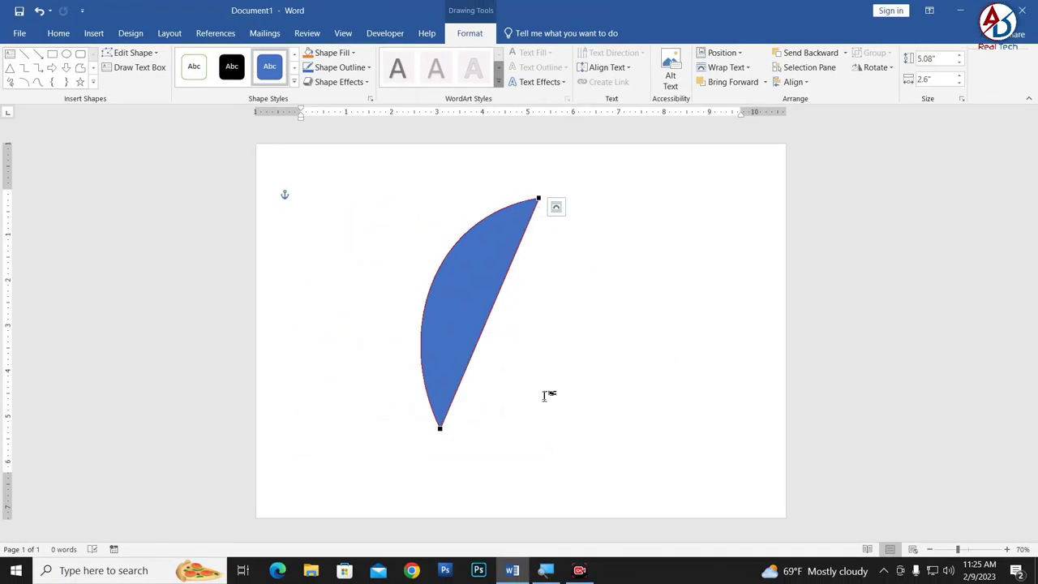
pyautogui.click(440, 425)
pyautogui.moveTo(471, 351); pyautogui.dragTo(556, 412)
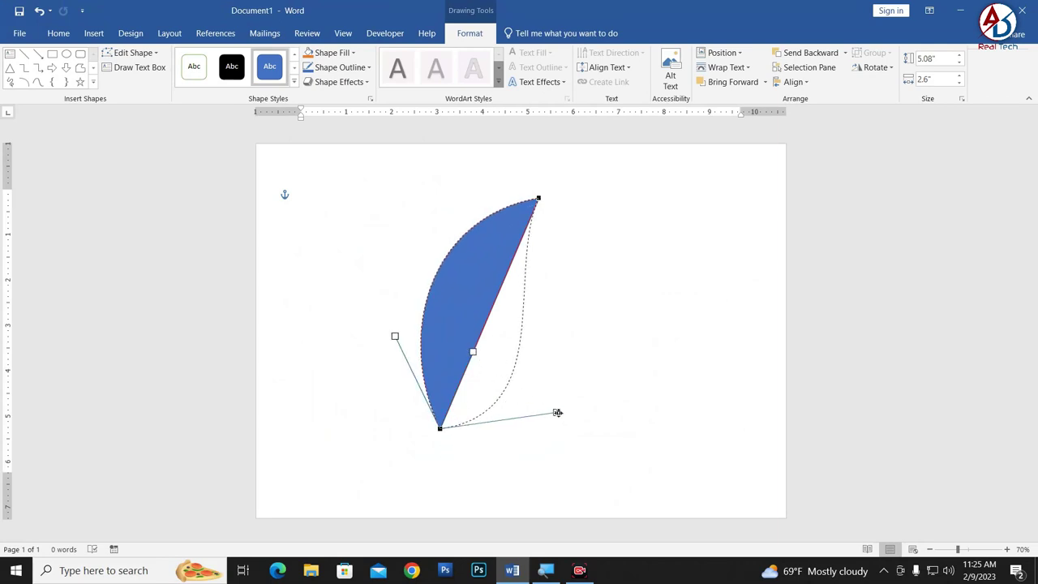
pyautogui.click(537, 199)
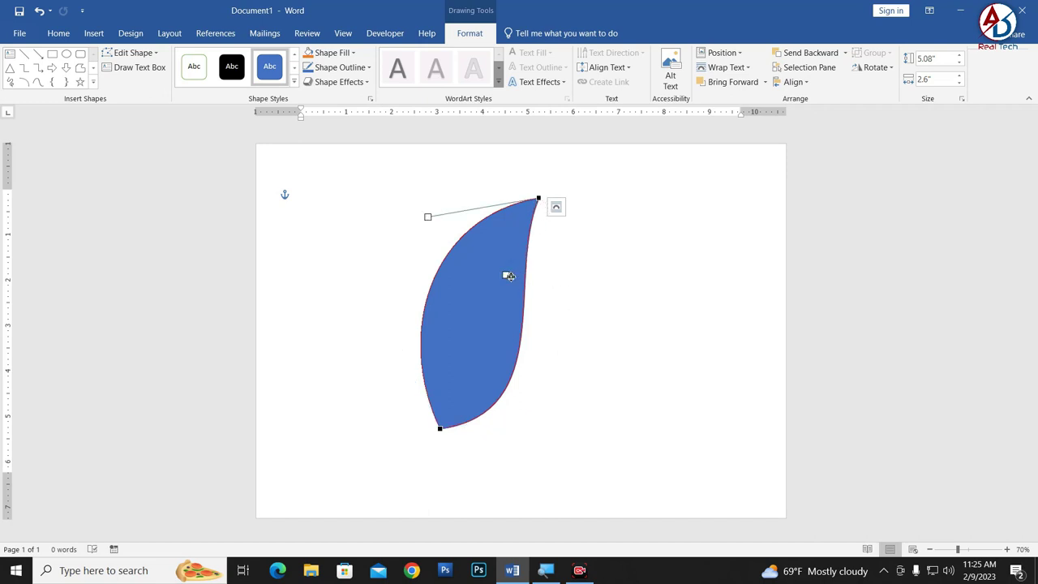
pyautogui.moveTo(507, 276); pyautogui.dragTo(596, 278)
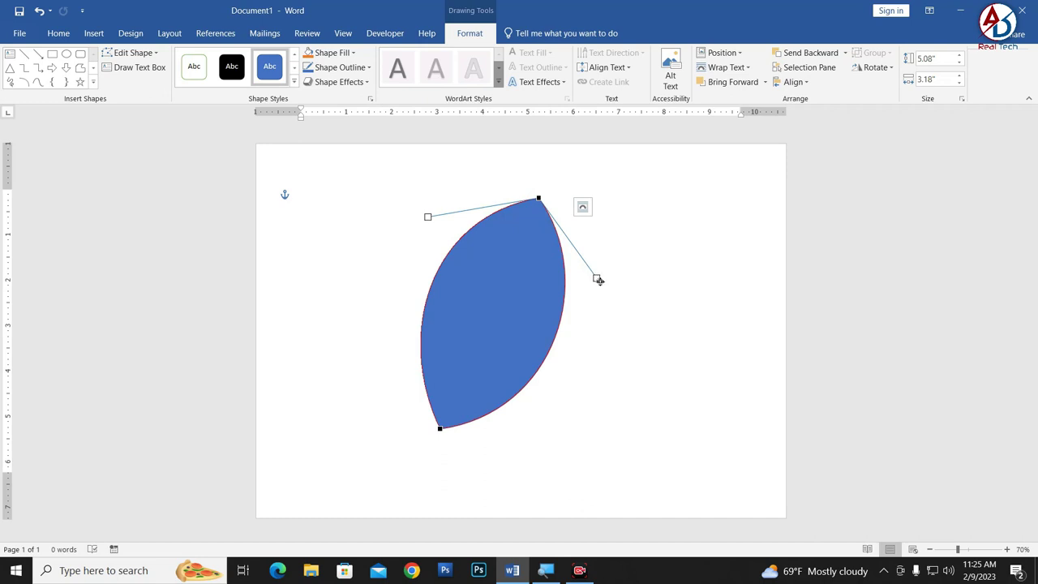
# Fine-tune the right-side curves into a pointed leaf about 5.19" by 3.32"
pyautogui.moveTo(598, 279); pyautogui.dragTo(597, 257)
pyautogui.click(443, 429)
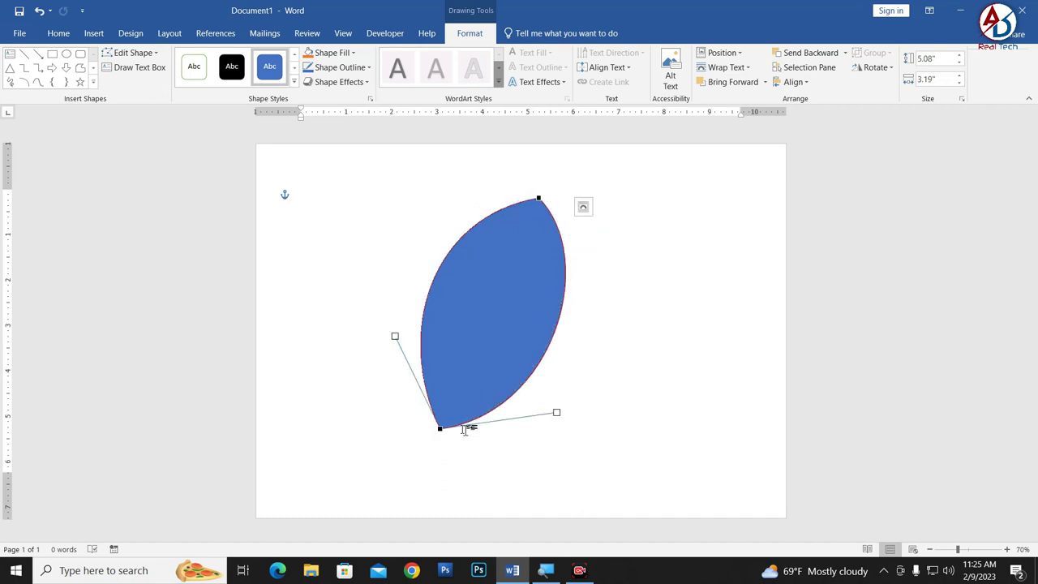
pyautogui.moveTo(557, 415); pyautogui.dragTo(602, 460)
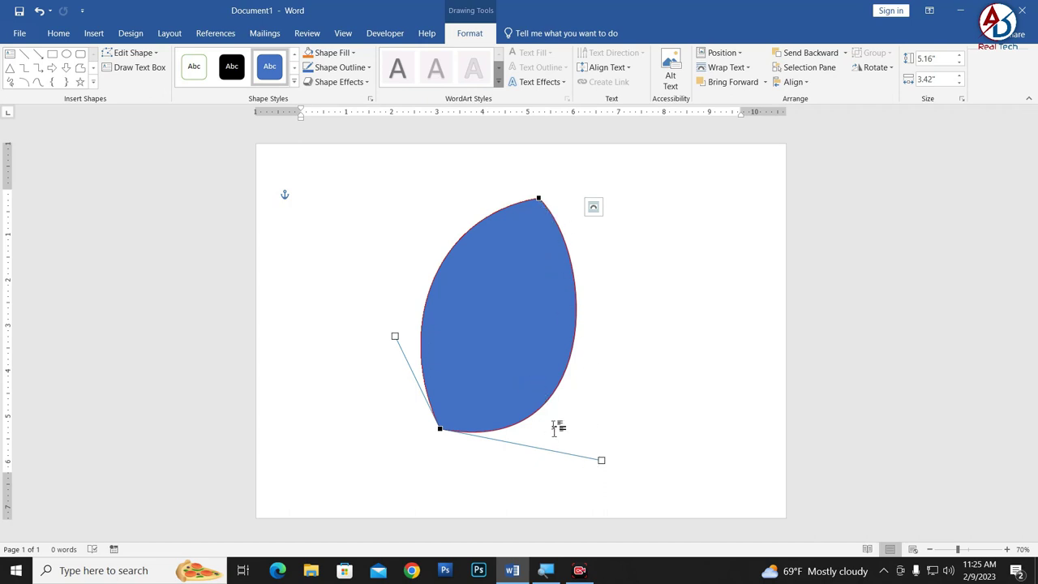
pyautogui.moveTo(602, 461); pyautogui.dragTo(583, 467)
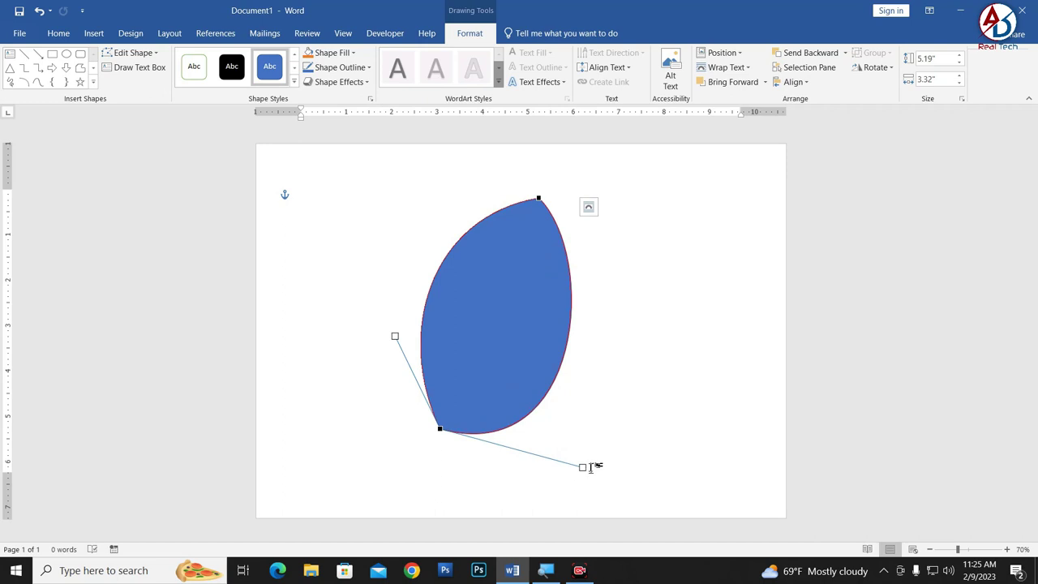
pyautogui.click(538, 197)
pyautogui.moveTo(598, 259); pyautogui.dragTo(573, 262)
pyautogui.click(625, 392)
# Move the leaf and widen it by dragging its top and bottom point handles outward
pyautogui.click(459, 339)
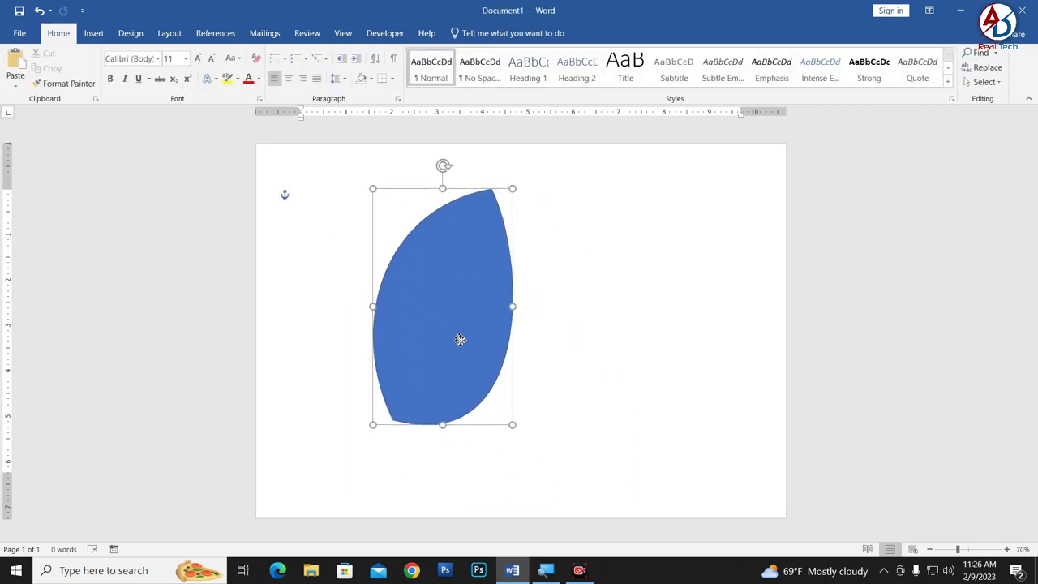
pyautogui.moveTo(459, 339); pyautogui.dragTo(410, 359)
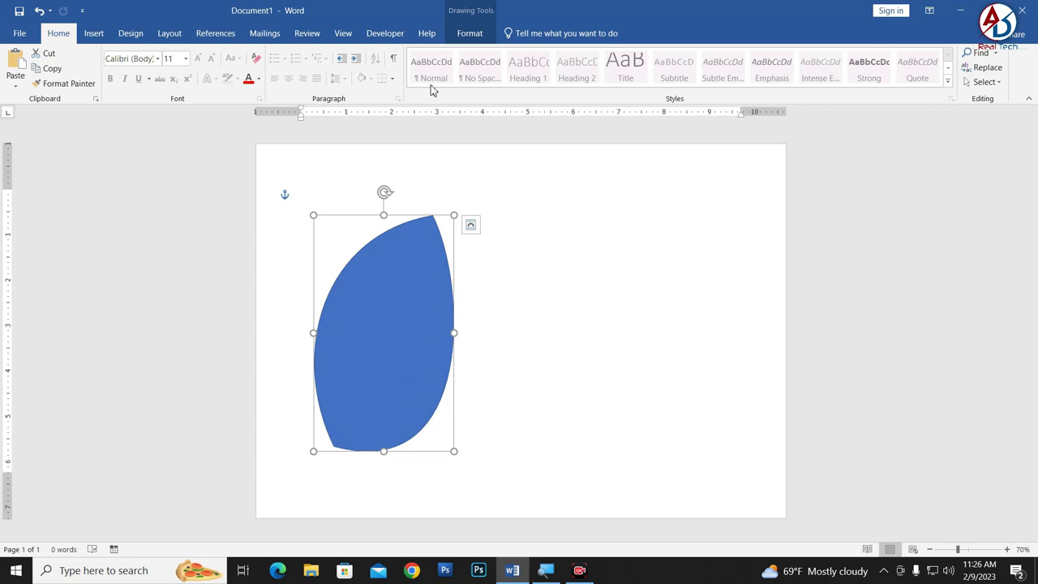
pyautogui.click(465, 33)
pyautogui.click(132, 52)
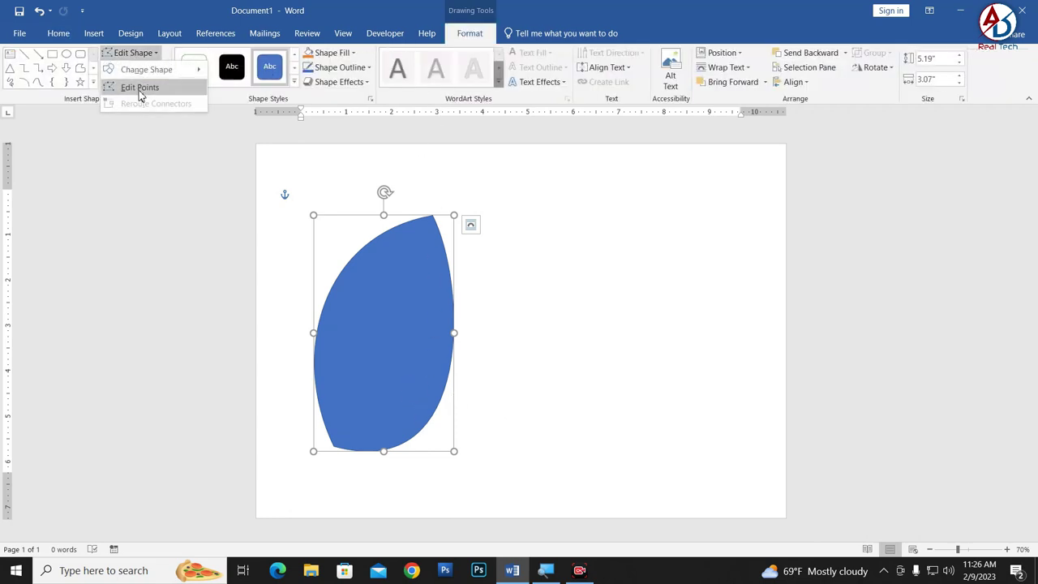
pyautogui.click(136, 84)
pyautogui.click(334, 446)
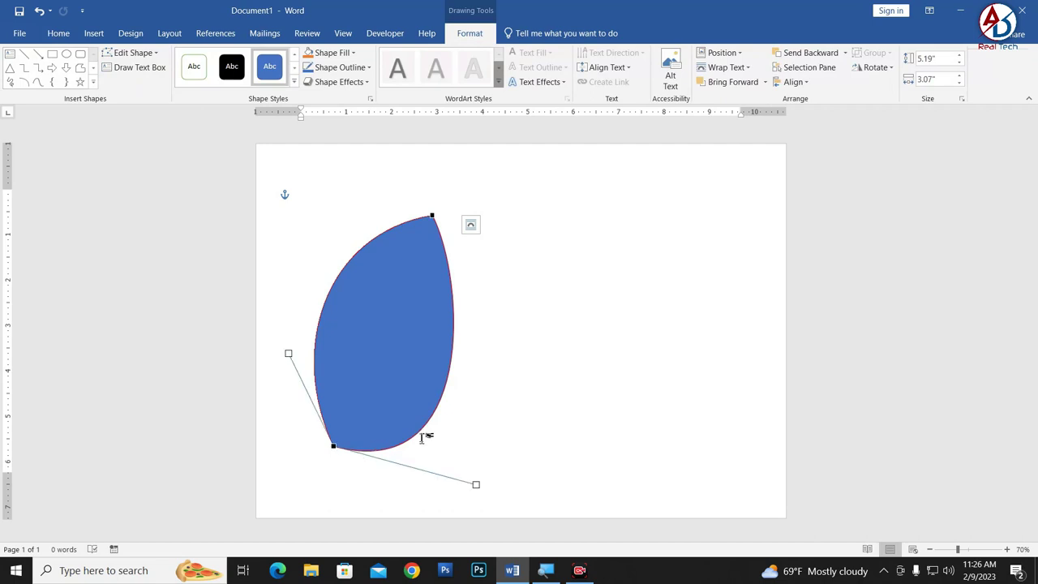
pyautogui.moveTo(477, 486); pyautogui.dragTo(497, 463)
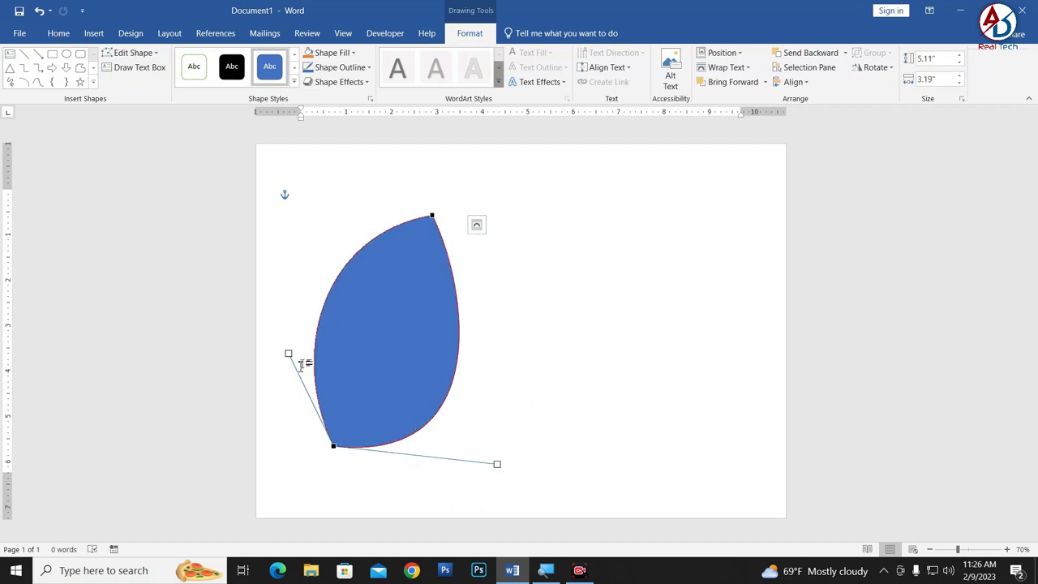
pyautogui.click(433, 215)
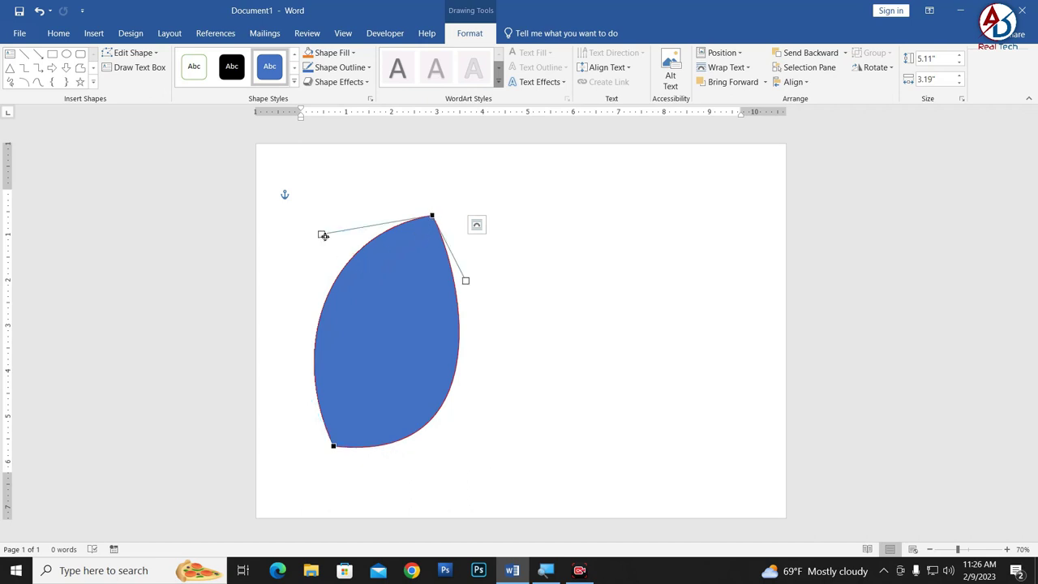
pyautogui.moveTo(321, 233); pyautogui.dragTo(302, 224)
pyautogui.click(548, 360)
# Move the leaf up-left and delete the two trial copies, keeping one leaf
pyautogui.moveTo(409, 386); pyautogui.dragTo(390, 352)
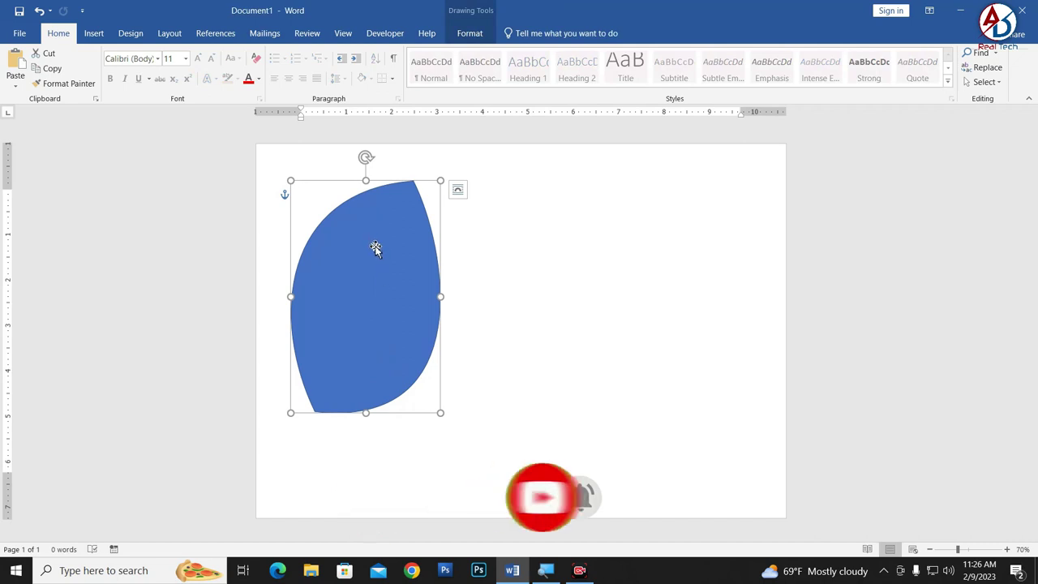
pyautogui.click(582, 397)
pyautogui.moveTo(376, 348); pyautogui.dragTo(365, 378)
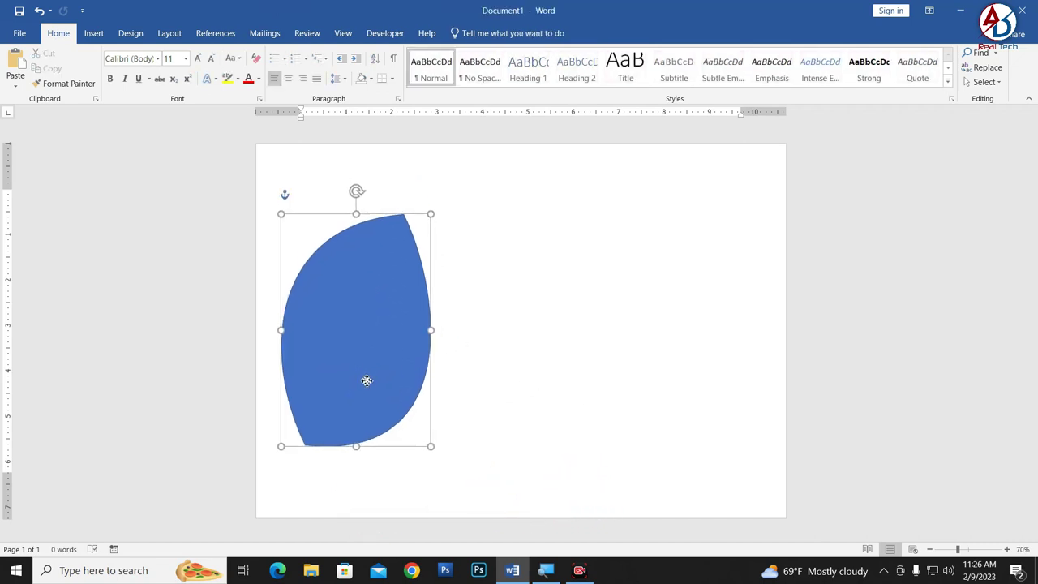
pyautogui.moveTo(379, 339)
pyautogui.keyDown('ctrl'); pyautogui.mouseDown()
pyautogui.moveTo(521, 338)
pyautogui.moveTo(478, 331)
pyautogui.moveTo(651, 362)
pyautogui.mouseUp(); pyautogui.keyUp('ctrl')
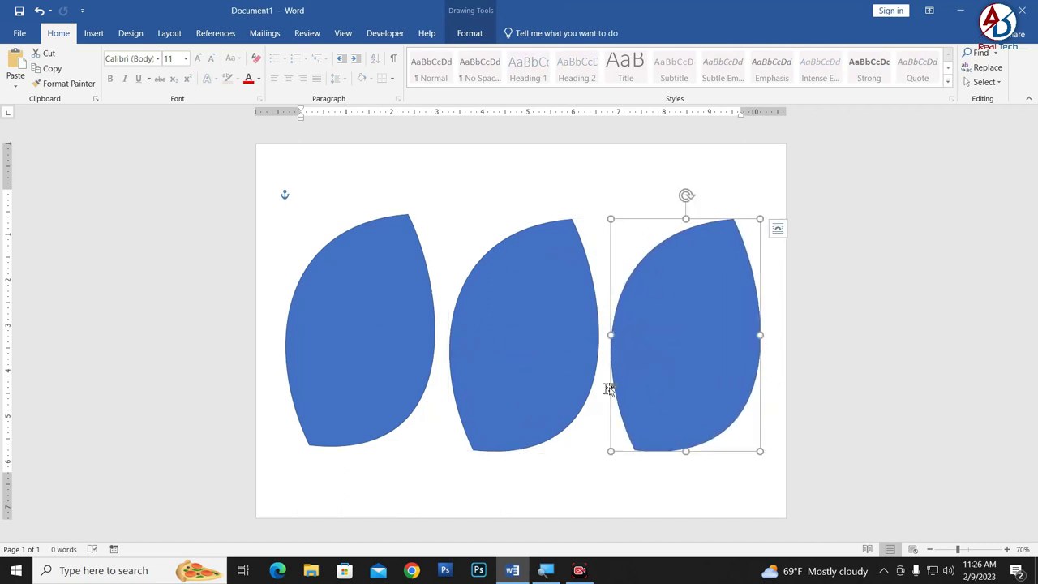
pyautogui.press('Delete')
pyautogui.click(535, 359)
pyautogui.press('Delete')
pyautogui.keyDown('ctrl'); pyautogui.scroll(2, 330, 371); pyautogui.keyUp('ctrl')
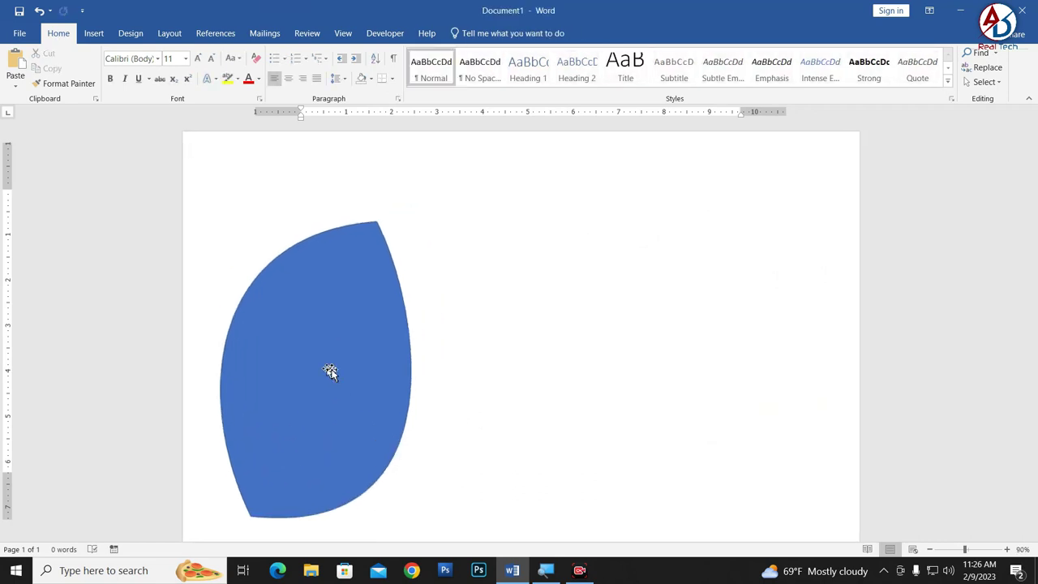
pyautogui.click(330, 372)
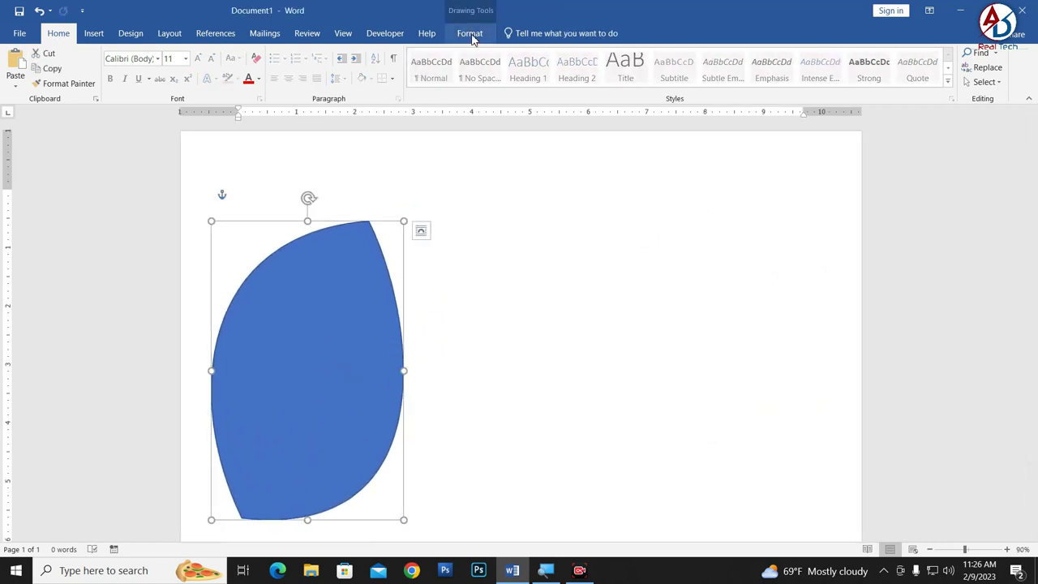
# Give the leaf a 10 pt gradient outline based on the orange preset
pyautogui.click(470, 33)
pyautogui.click(345, 68)
pyautogui.moveTo(362, 224)
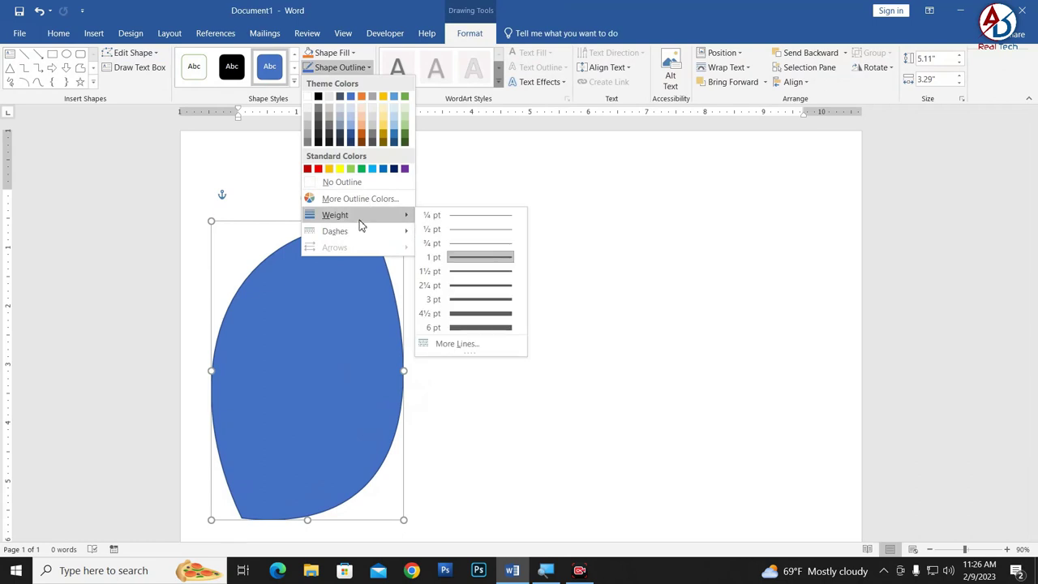
pyautogui.click(485, 347)
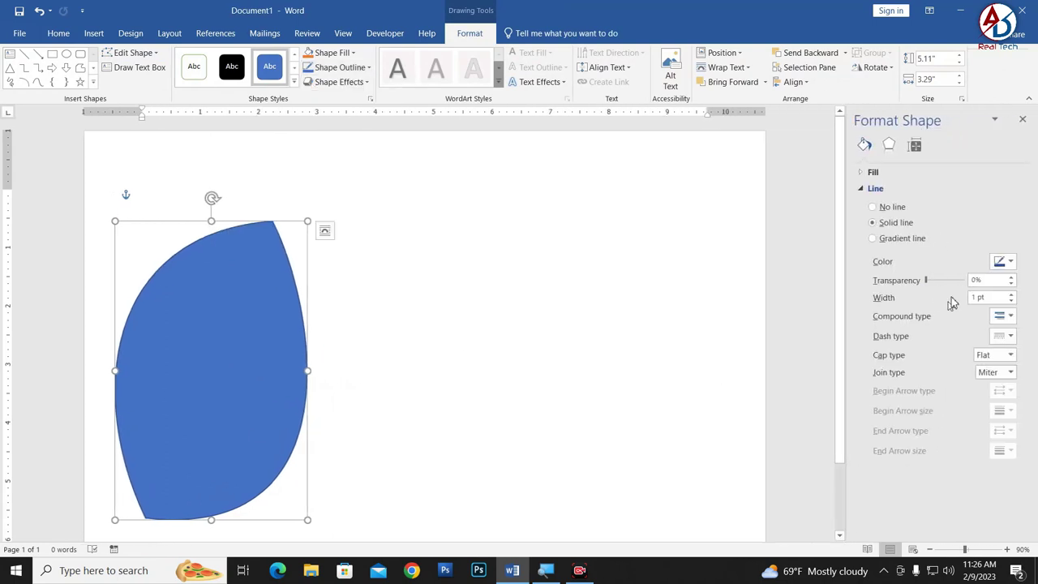
pyautogui.click(977, 297)
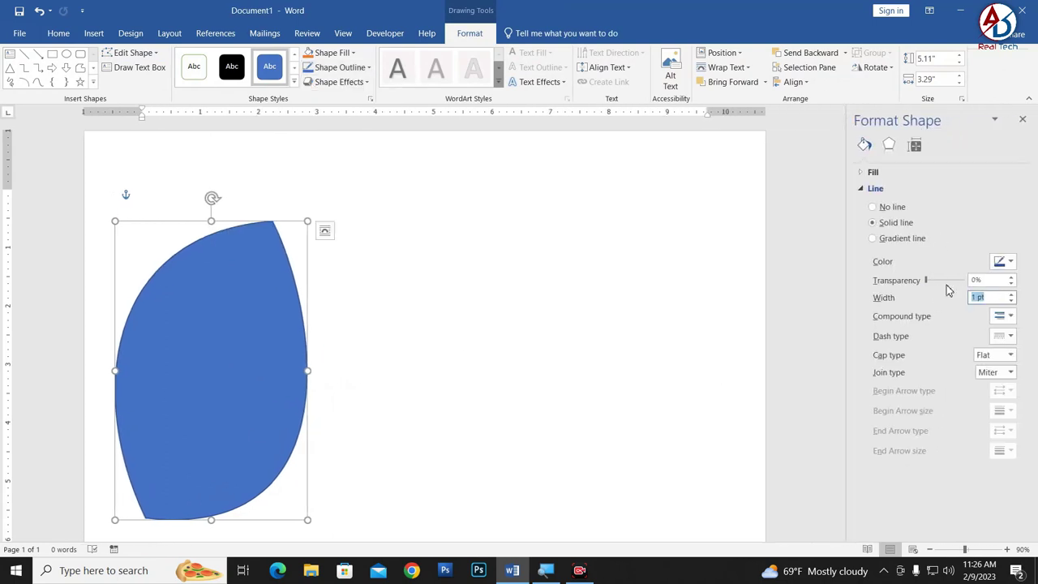
pyautogui.write('10')
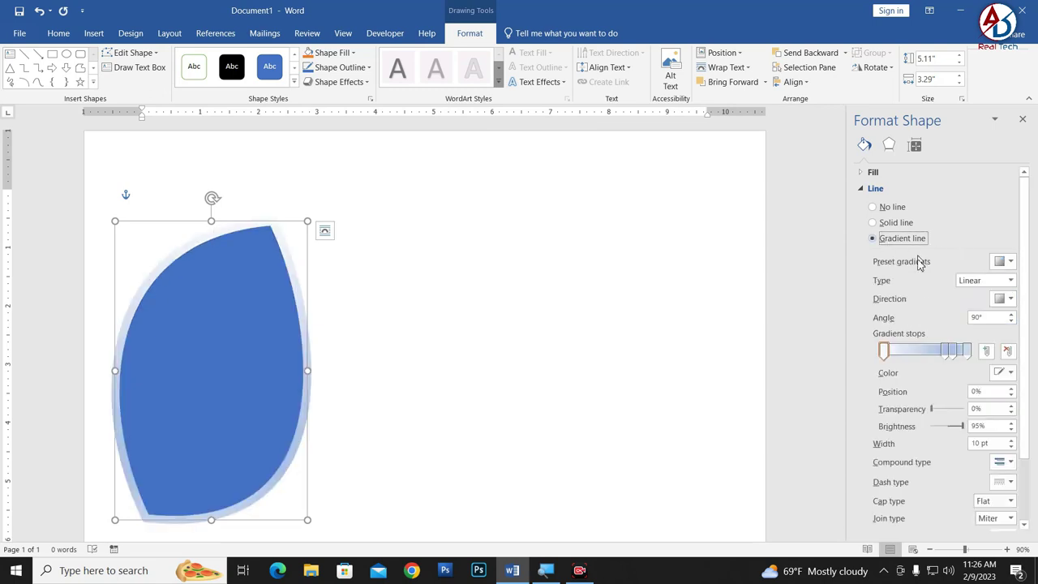
pyautogui.click(1011, 280)
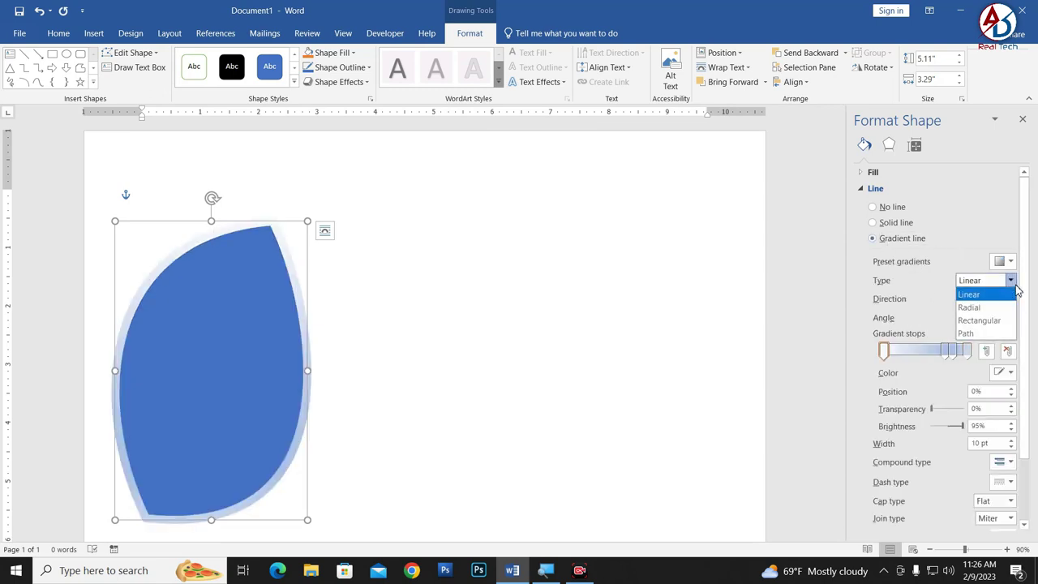
pyautogui.click(1010, 294)
pyautogui.click(1011, 299)
pyautogui.click(1011, 261)
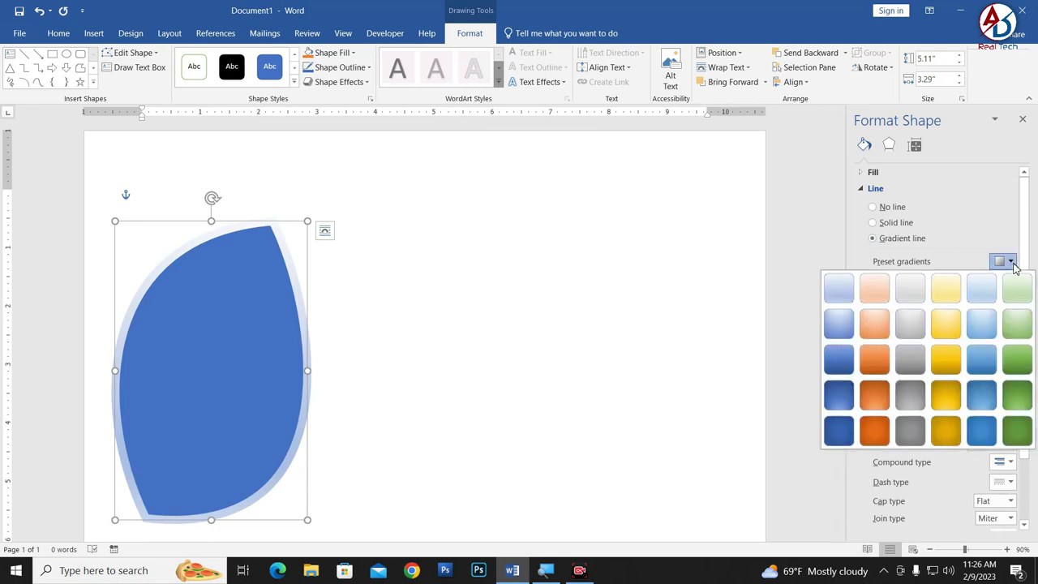
pyautogui.click(874, 395)
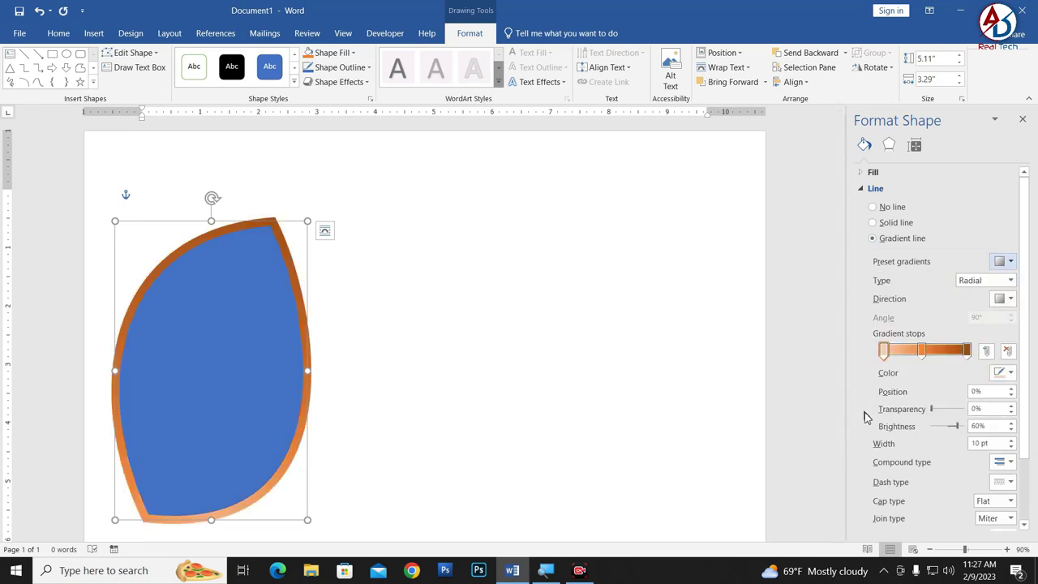
# Make the outline stops dark blue and green, Linear type, direction Linear Down
pyautogui.click(923, 353)
pyautogui.click(1010, 373)
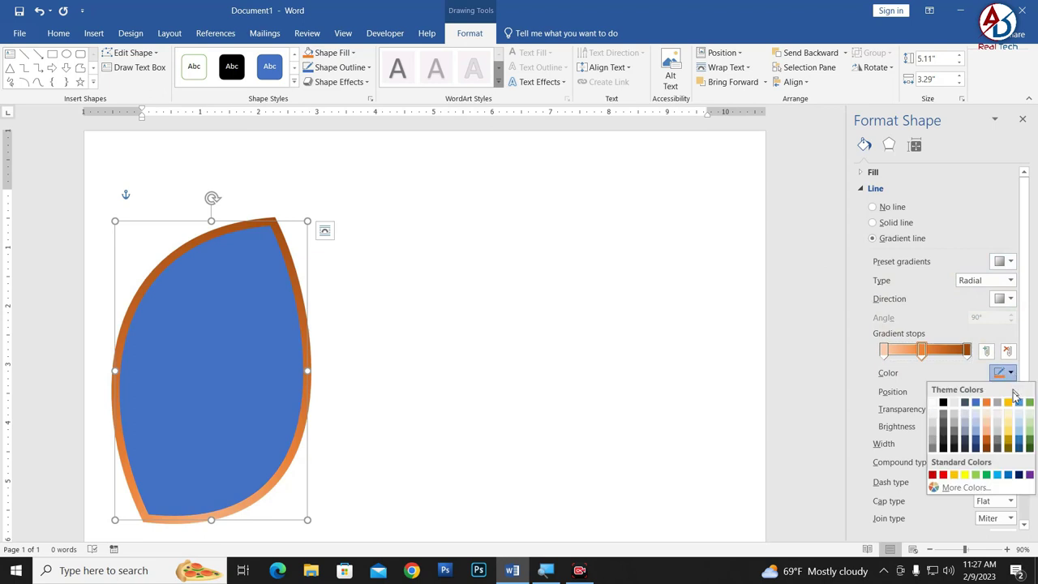
pyautogui.click(986, 475)
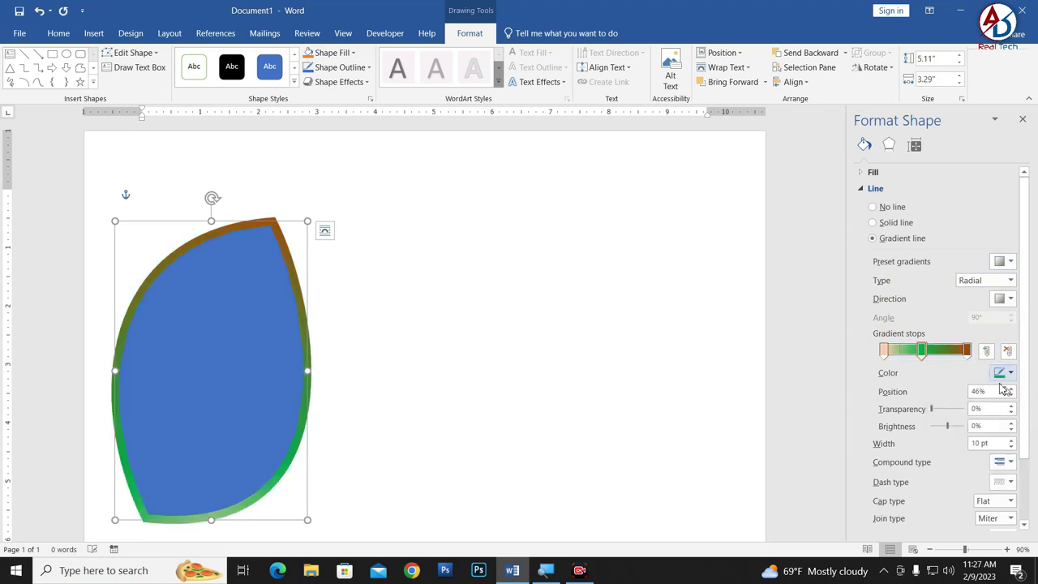
pyautogui.click(965, 350)
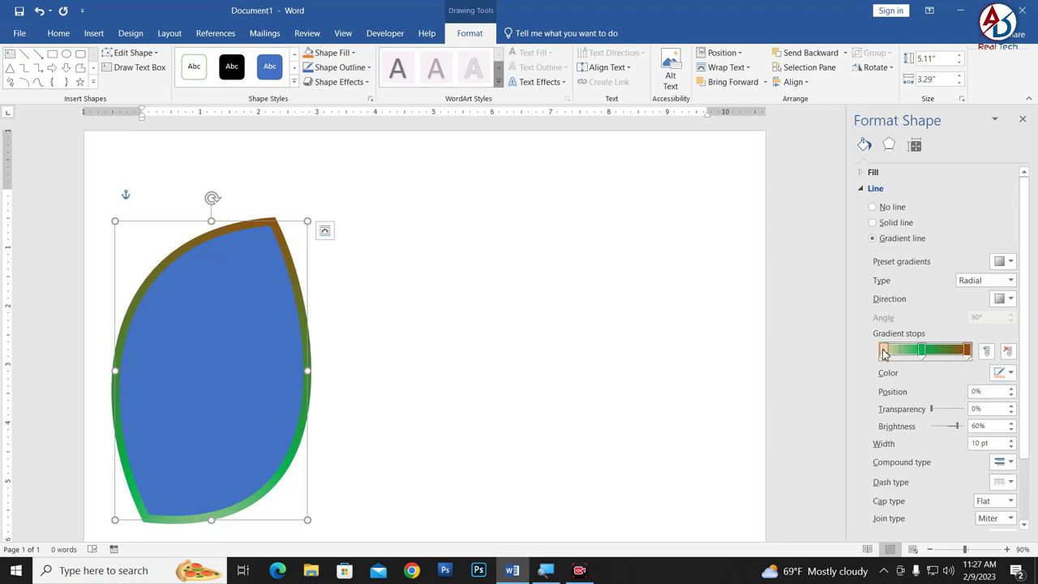
pyautogui.click(1010, 373)
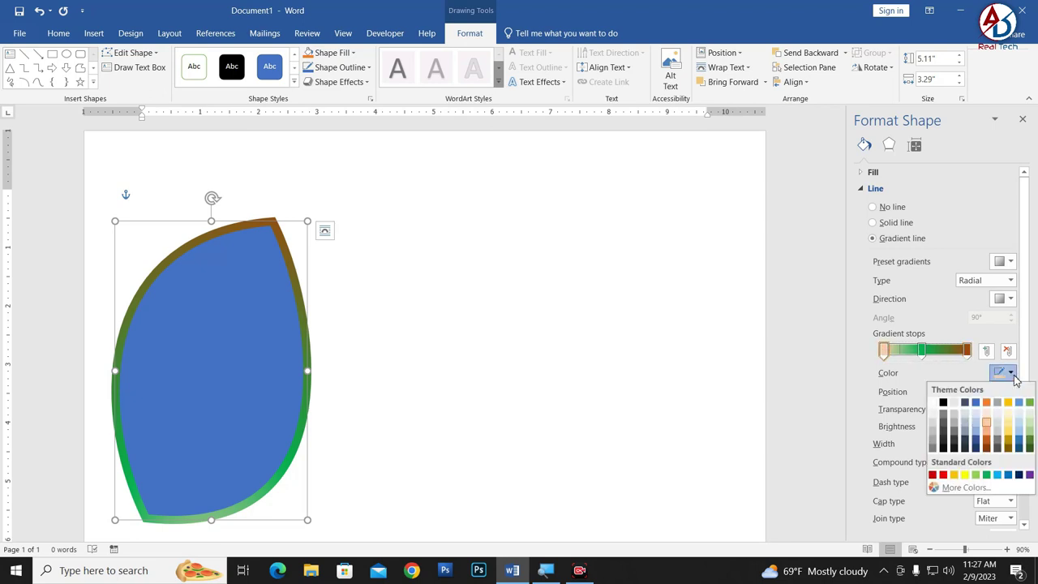
pyautogui.click(1019, 475)
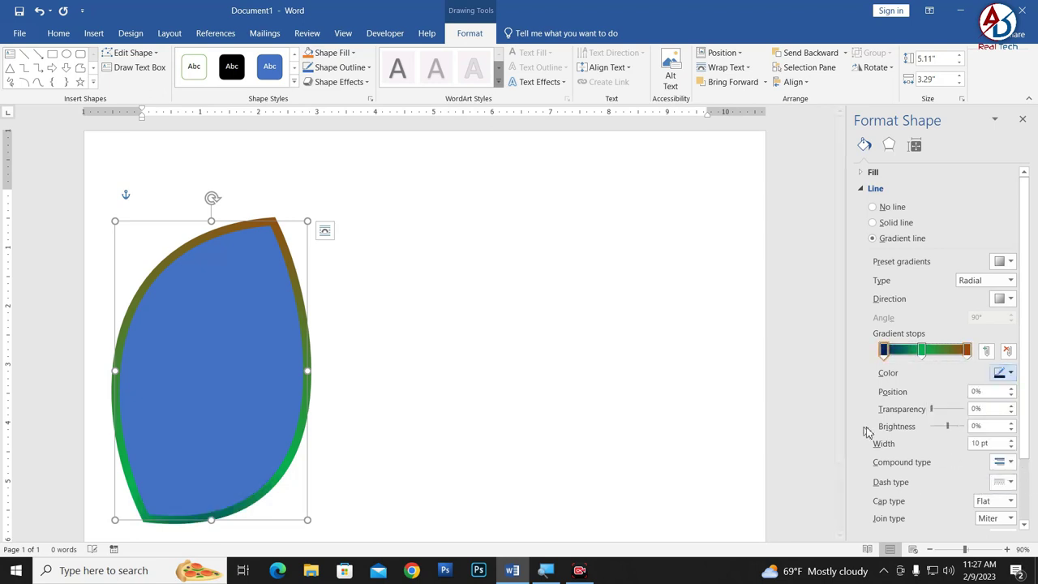
pyautogui.click(1009, 300)
pyautogui.click(1010, 281)
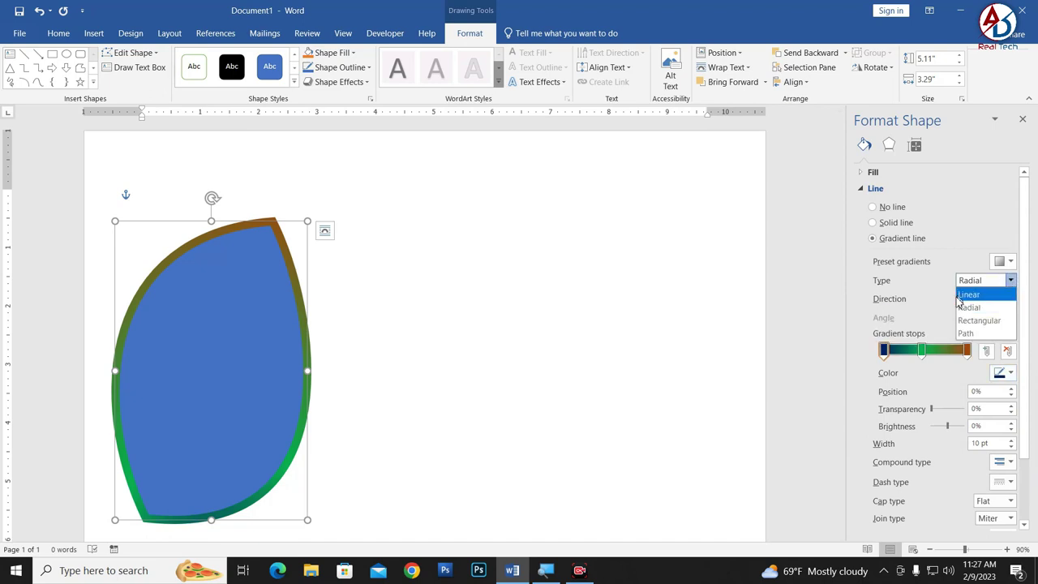
pyautogui.click(968, 290)
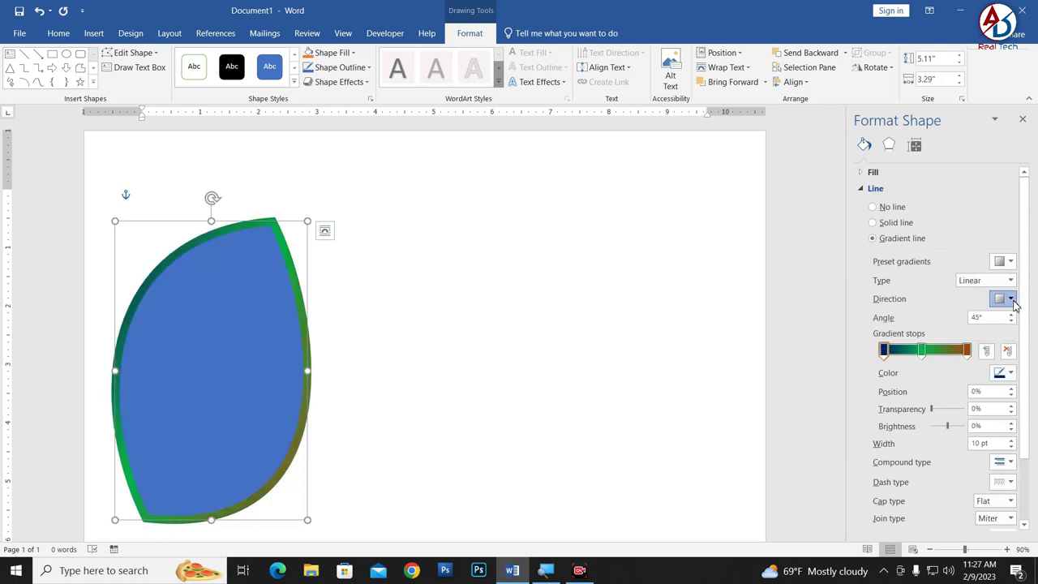
pyautogui.click(1007, 299)
pyautogui.click(913, 332)
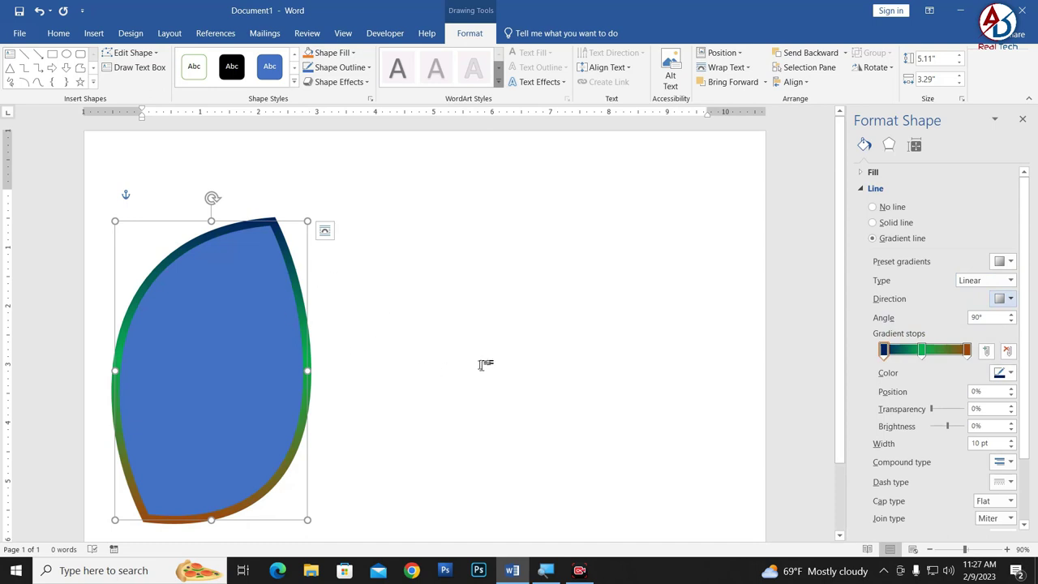
pyautogui.click(481, 364)
pyautogui.keyDown('ctrl'); pyautogui.scroll(-4, 341, 370); pyautogui.keyUp('ctrl')
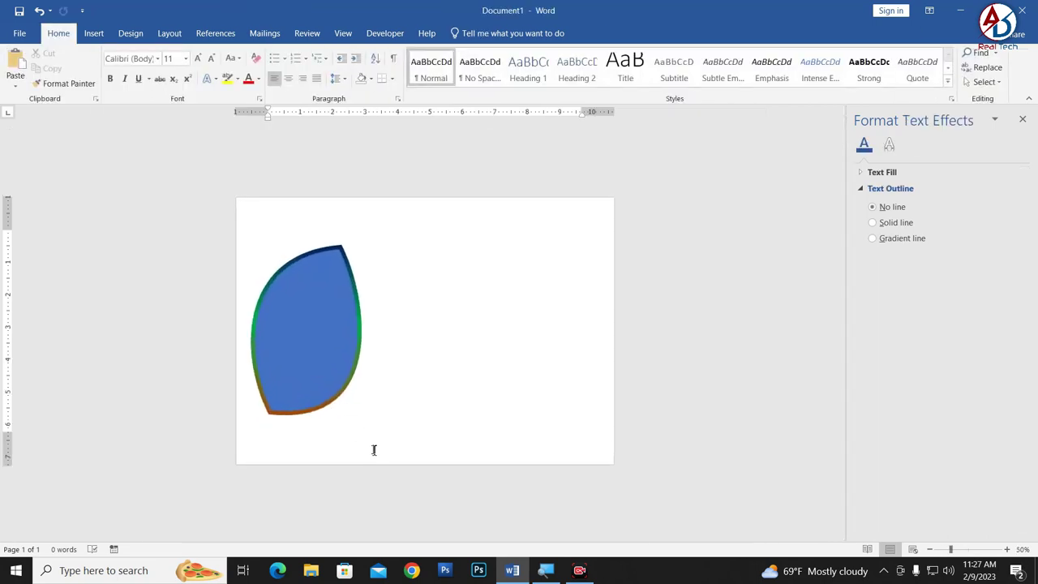
# Fill the leaf with a yellow radial gradient preset and lighten the right stop to gold
pyautogui.keyDown('ctrl'); pyautogui.scroll(2, 345, 364); pyautogui.keyUp('ctrl')
pyautogui.click(278, 278)
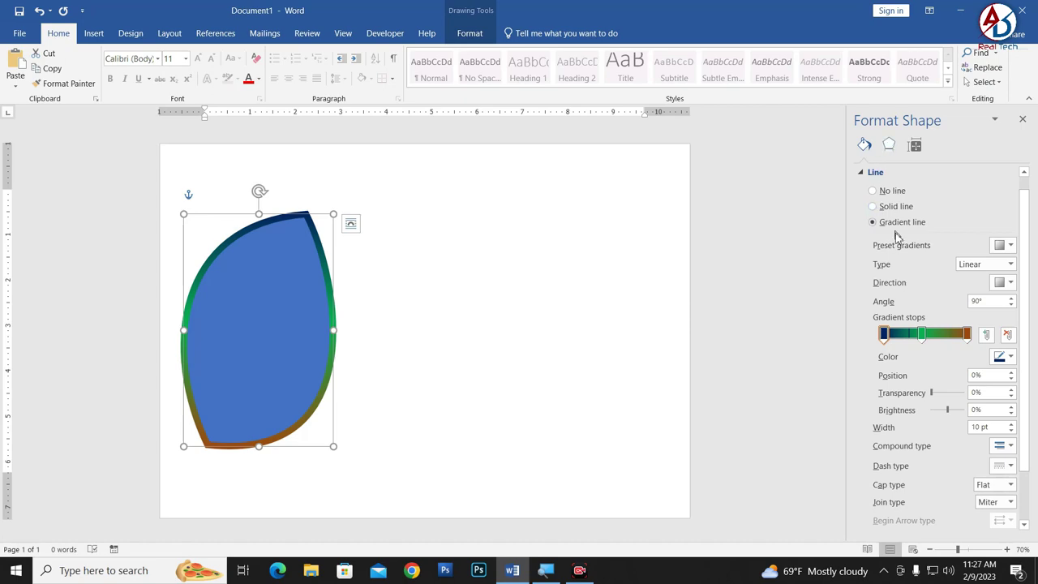
pyautogui.scroll(-2, 866, 324)
pyautogui.scroll(3, 863, 268)
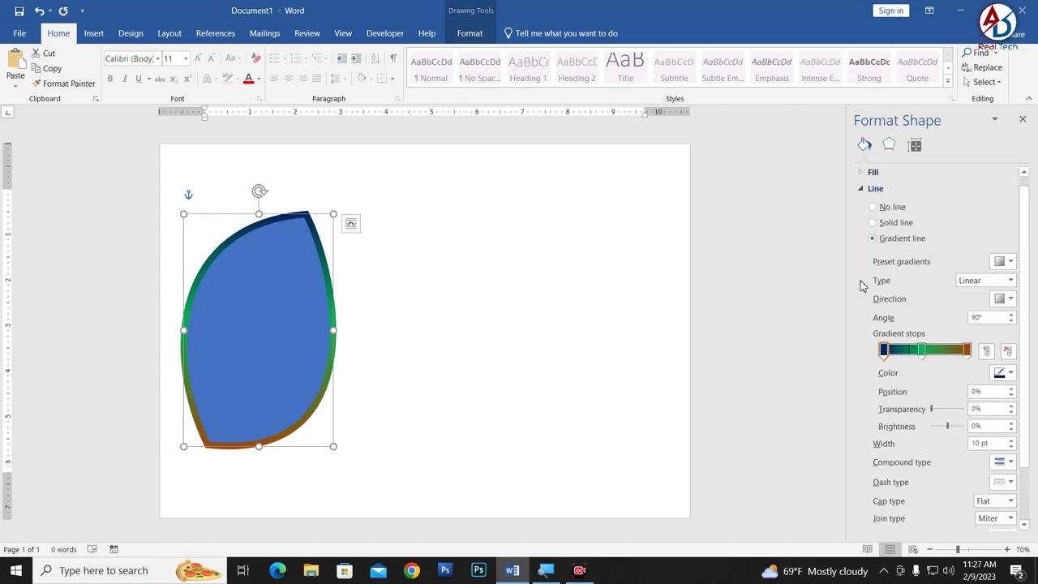
pyautogui.click(867, 172)
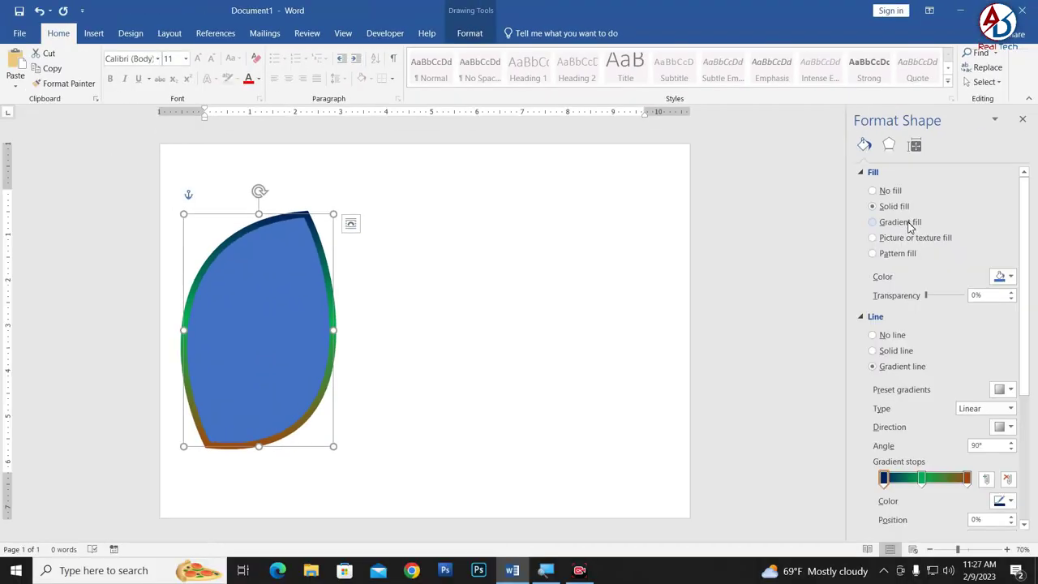
pyautogui.click(900, 222)
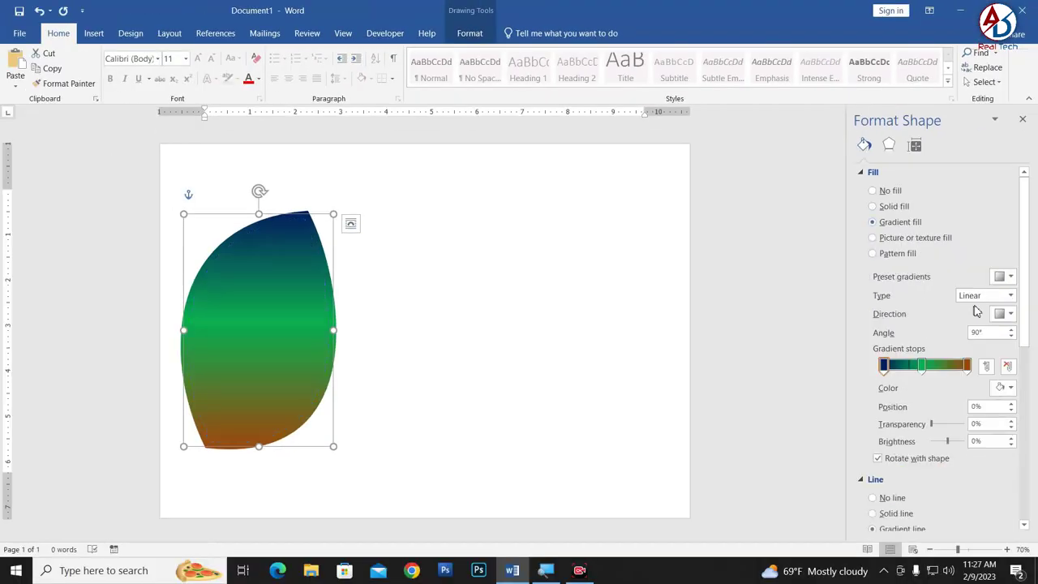
pyautogui.click(1010, 278)
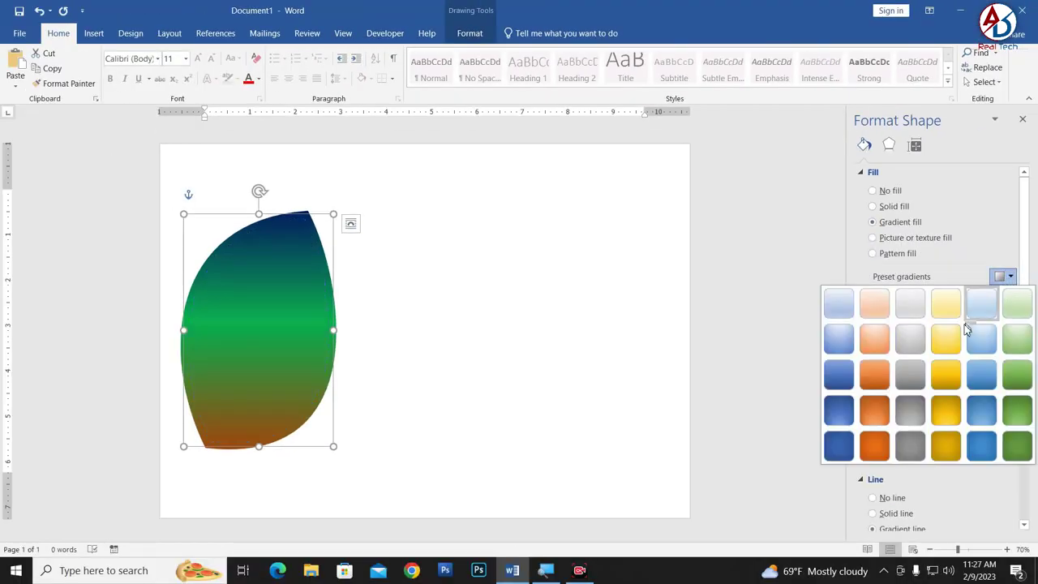
pyautogui.click(939, 337)
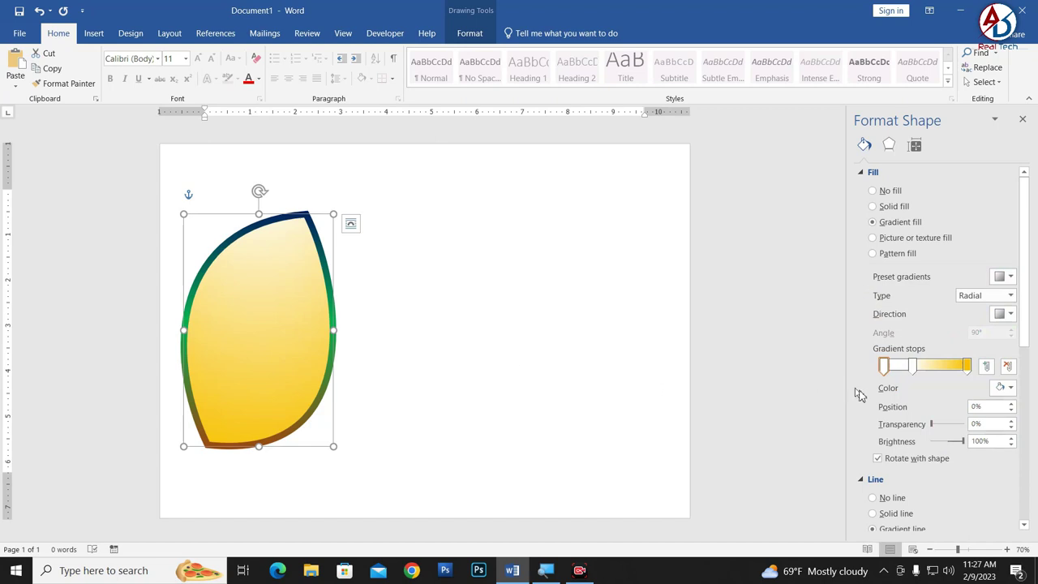
pyautogui.click(967, 366)
pyautogui.click(1004, 388)
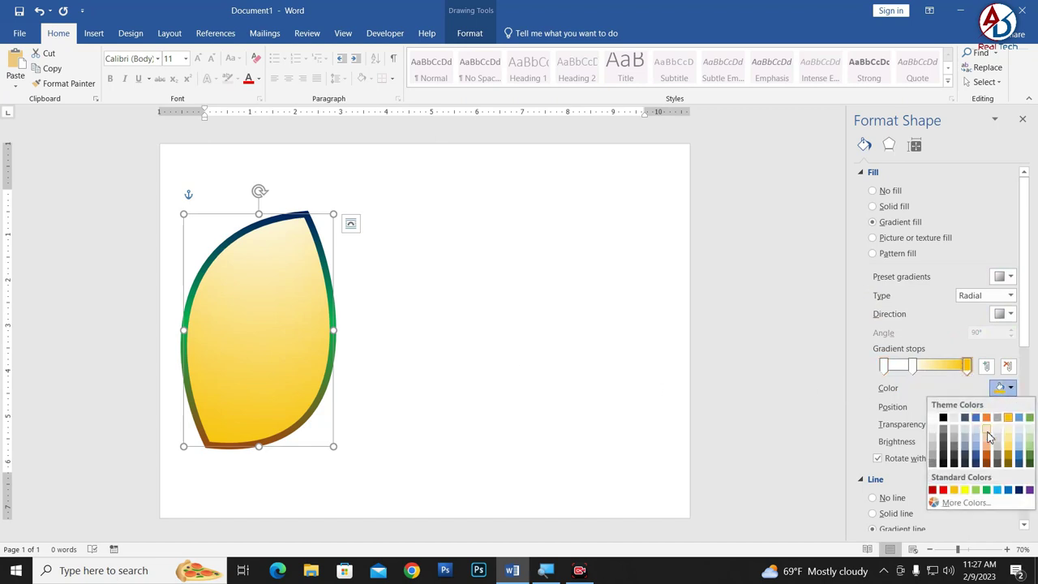
pyautogui.click(1010, 451)
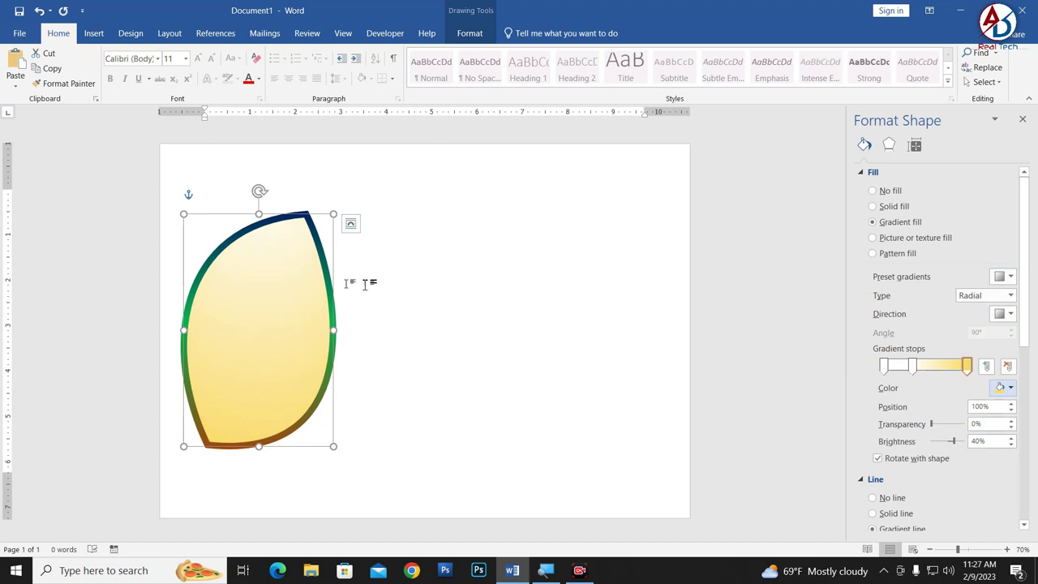
# Remove the middle gradient stop and move the white stop to about 56%
pyautogui.keyDown('ctrl'); pyautogui.scroll(1, 444, 356); pyautogui.keyUp('ctrl')
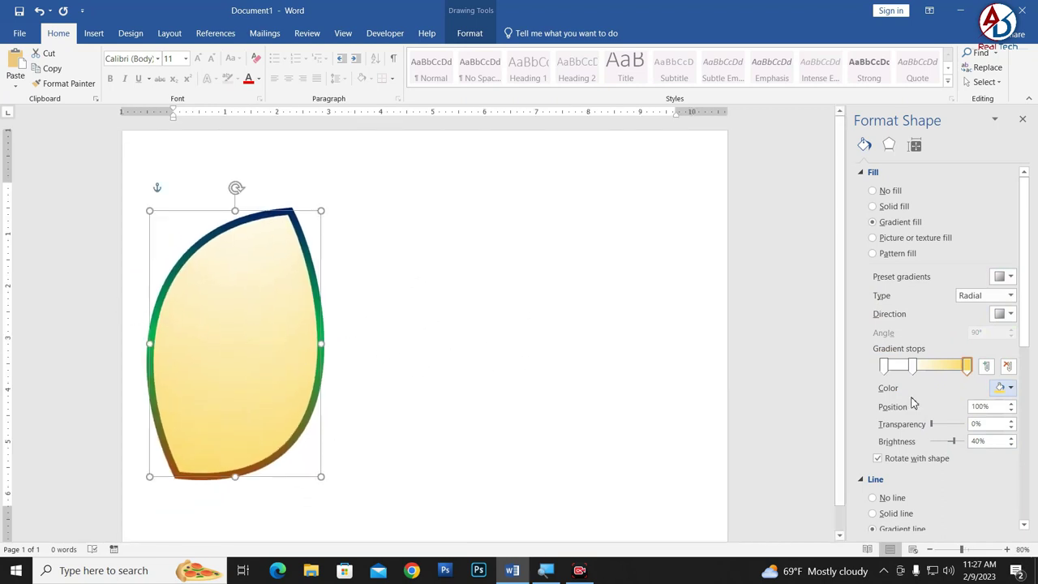
pyautogui.click(913, 365)
pyautogui.click(1007, 365)
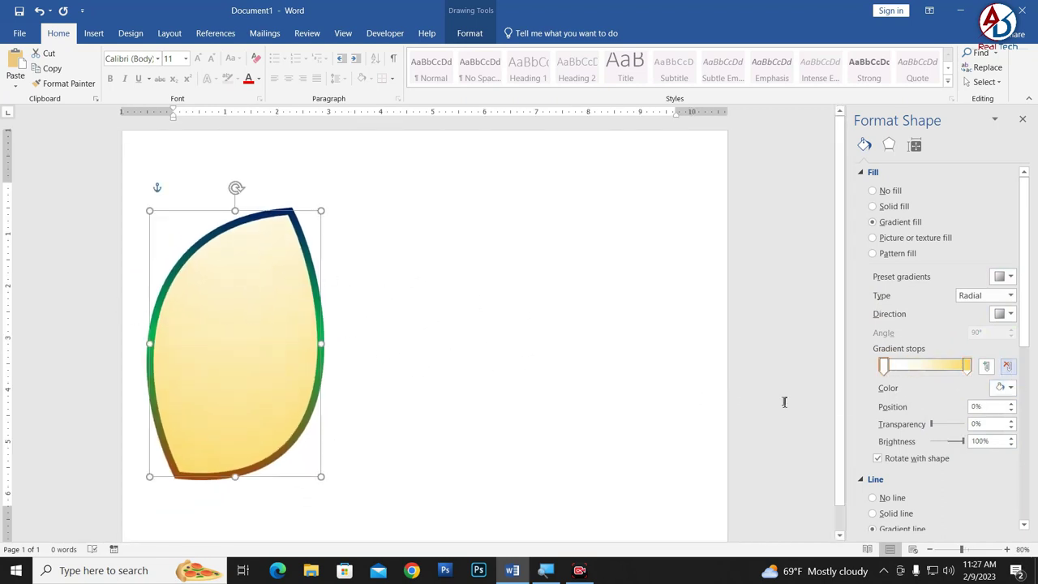
pyautogui.click(967, 367)
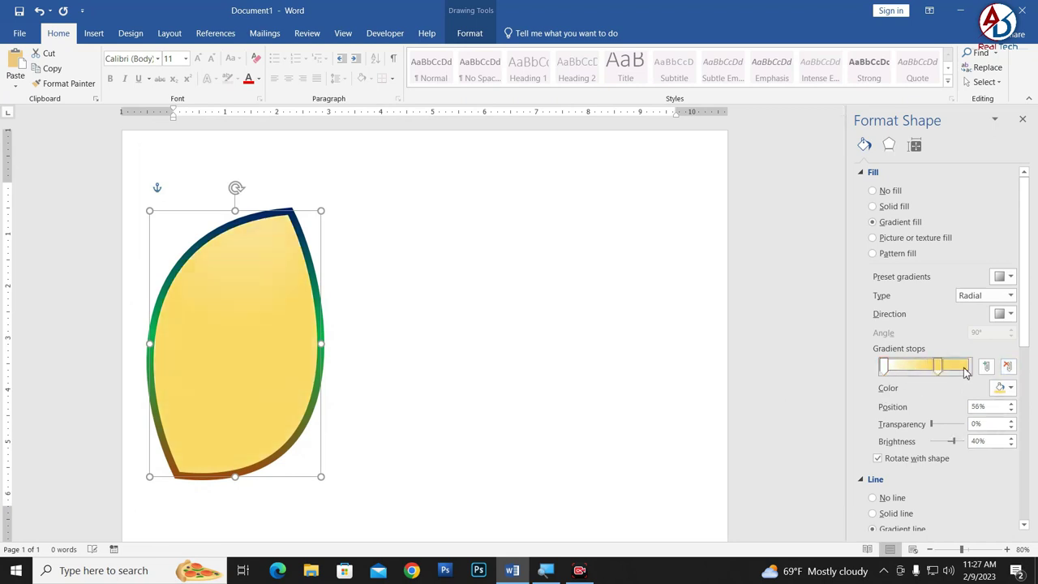
pyautogui.moveTo(883, 369); pyautogui.dragTo(925, 369)
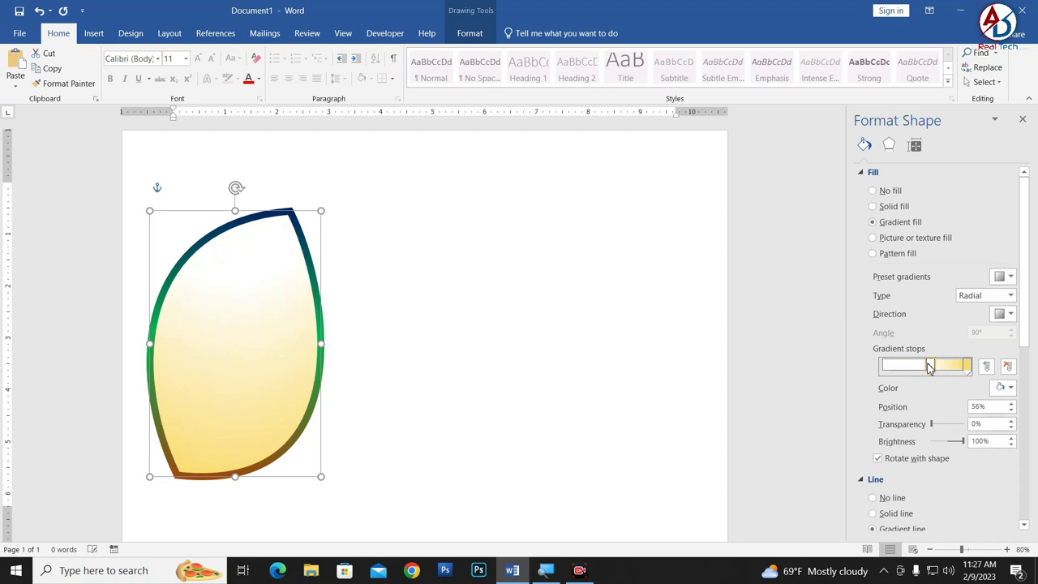
pyautogui.click(468, 324)
pyautogui.scroll(-5, 311, 417)
pyautogui.scroll(4, 238, 354)
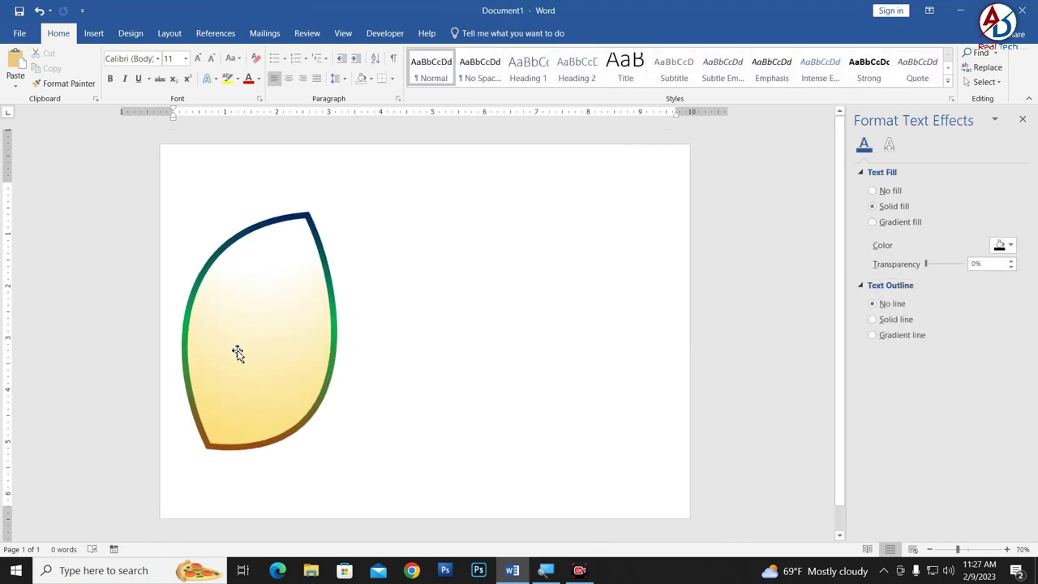
pyautogui.scroll(-1, 325, 389)
pyautogui.scroll(1, 282, 362)
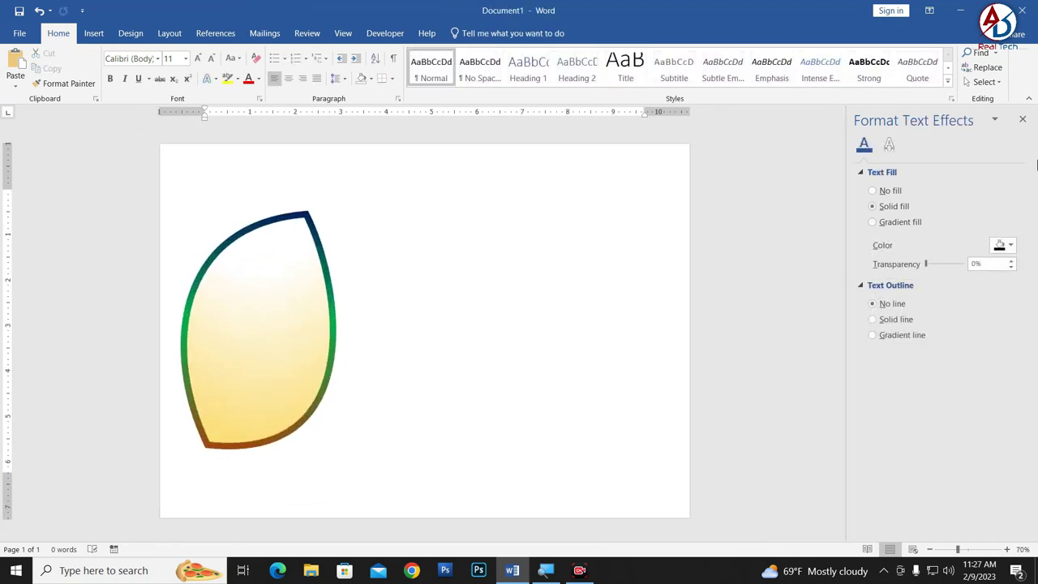
# Insert the pngtree simple-pattern ornament image from the Desktop
pyautogui.click(1022, 120)
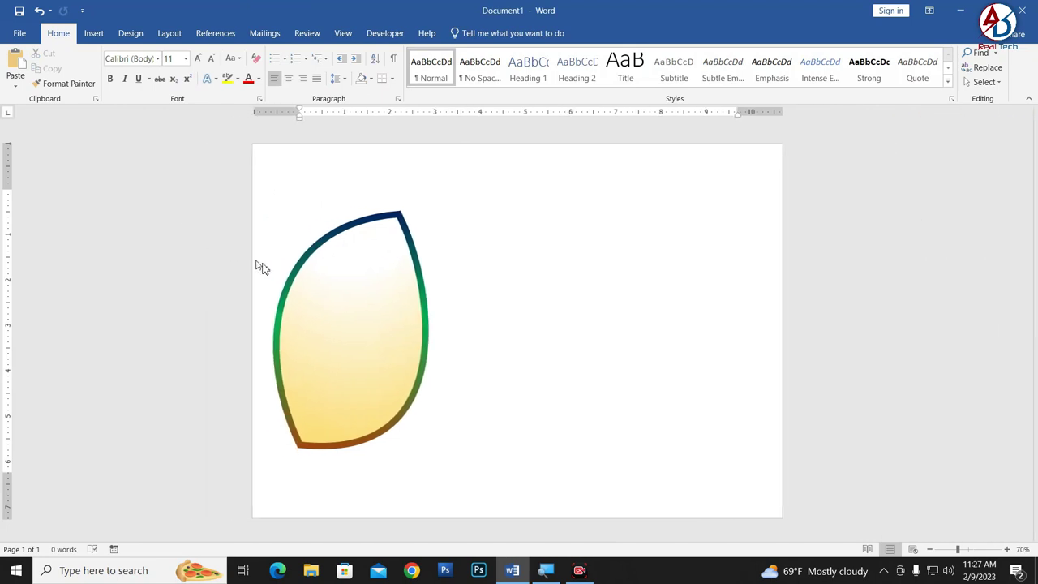
pyautogui.scroll(2, 340, 373)
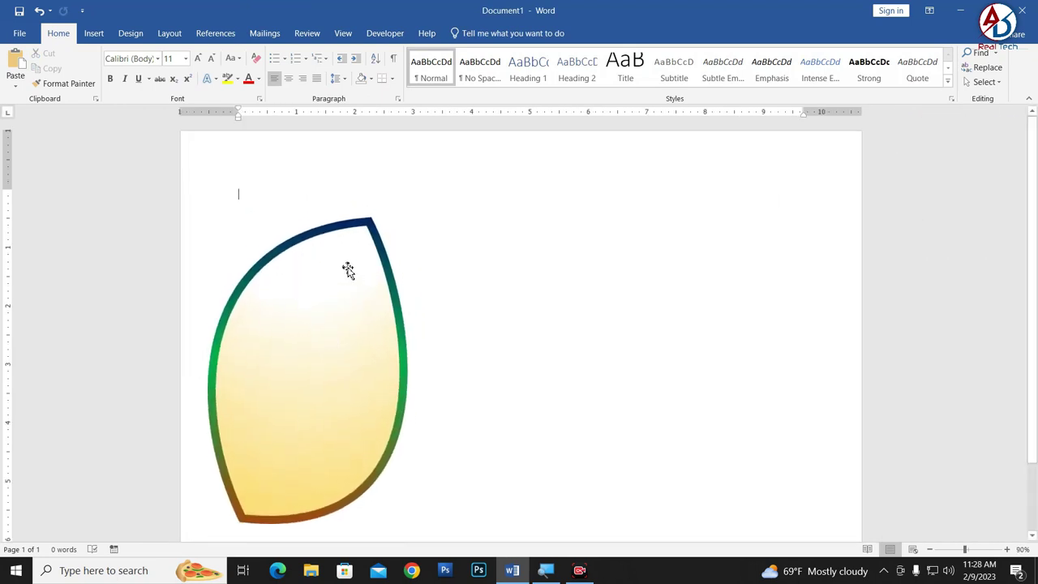
pyautogui.click(94, 33)
pyautogui.click(135, 71)
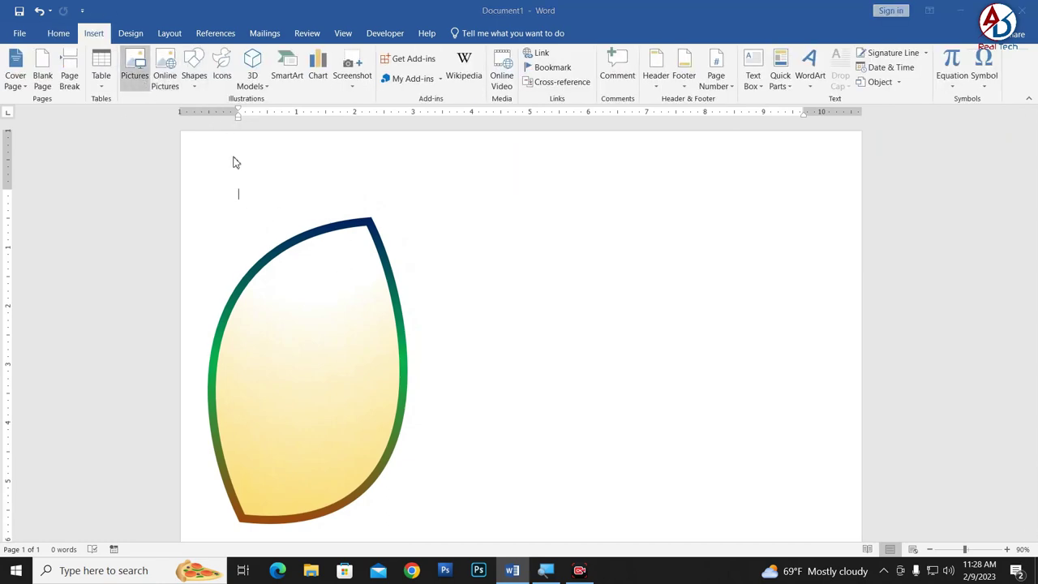
pyautogui.click(54, 207)
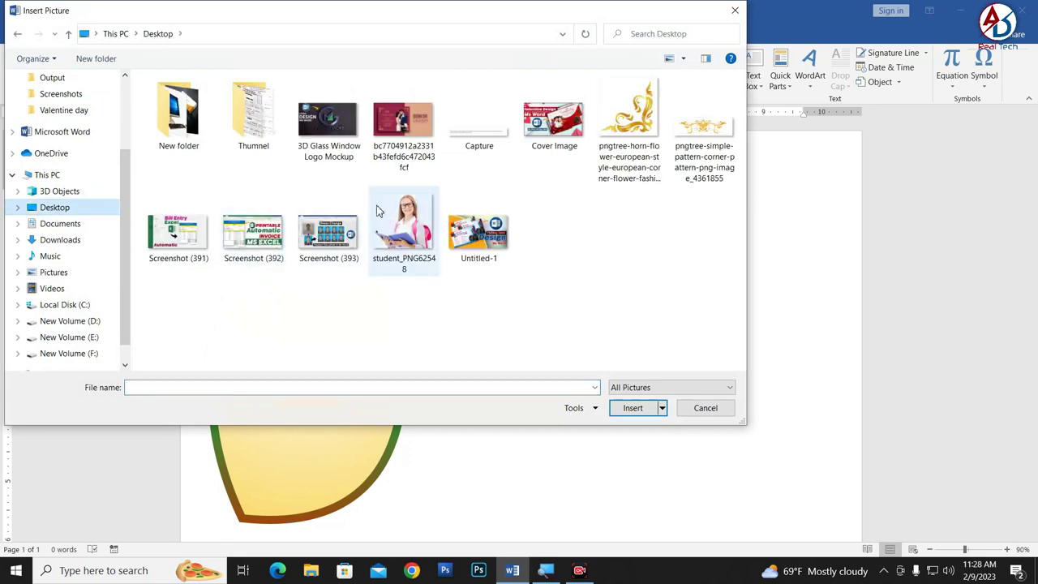
pyautogui.click(702, 143)
pyautogui.click(632, 407)
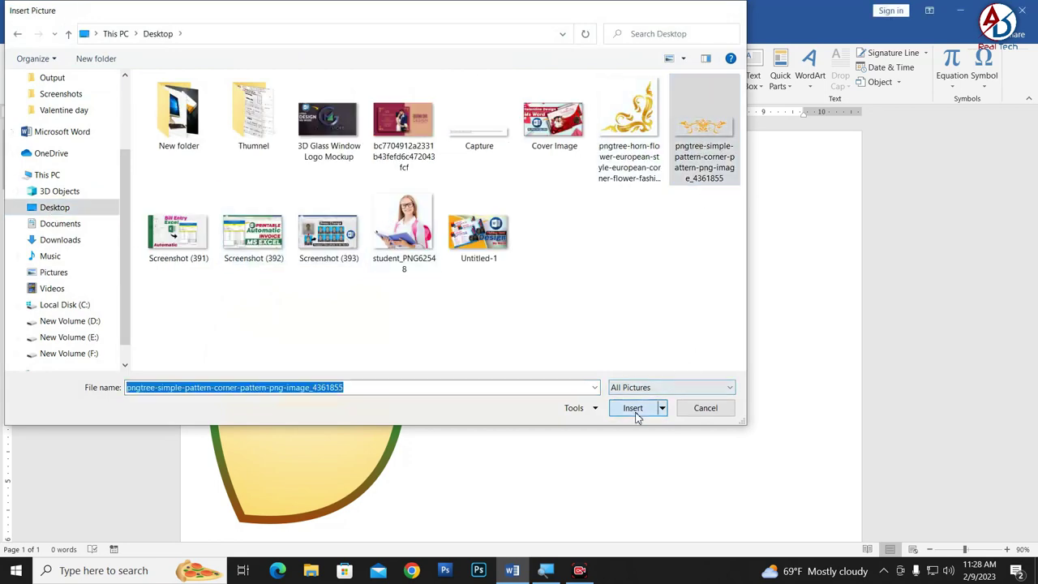
# Set the ornament In Front of Text and shrink it to 0.35" by 1.1" at the leaf top
pyautogui.click(682, 77)
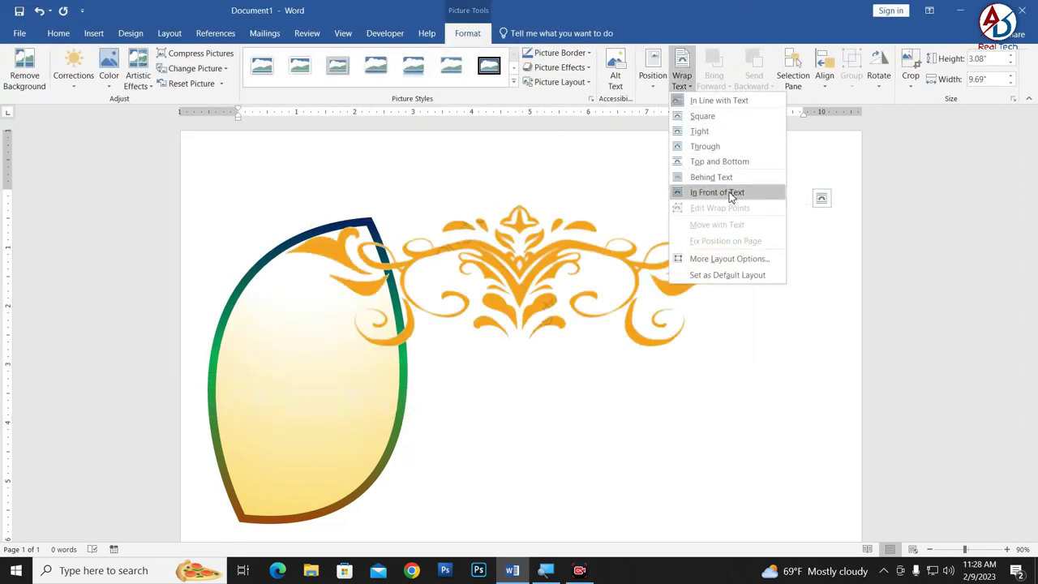
pyautogui.click(722, 193)
pyautogui.moveTo(804, 189)
pyautogui.mouseDown()
pyautogui.moveTo(303, 356)
pyautogui.moveTo(333, 256)
pyautogui.mouseUp()
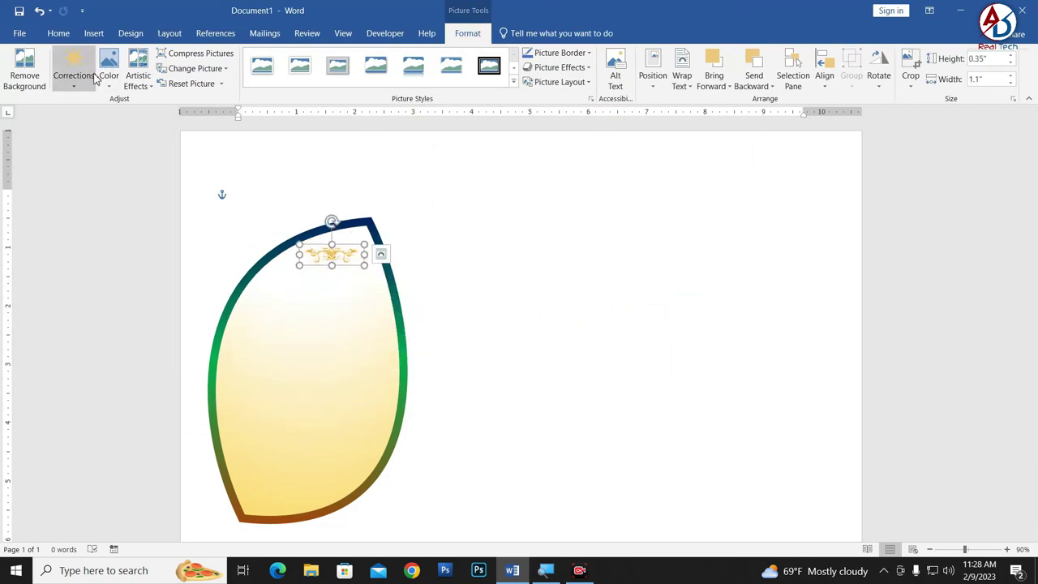
# Try brown, green and olive Recolor swatches on the ornament
pyautogui.click(138, 77)
pyautogui.click(111, 77)
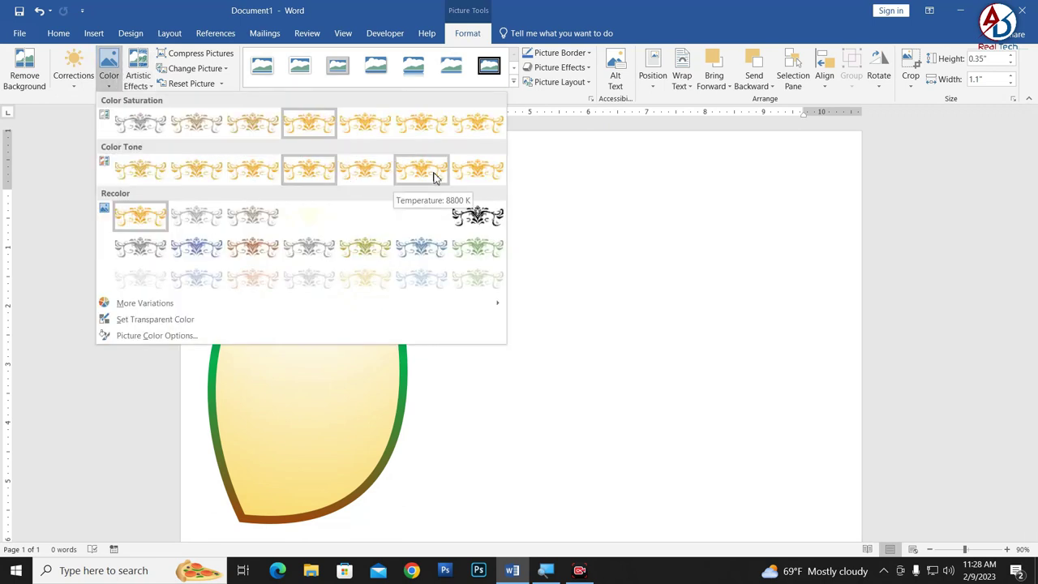
pyautogui.click(259, 250)
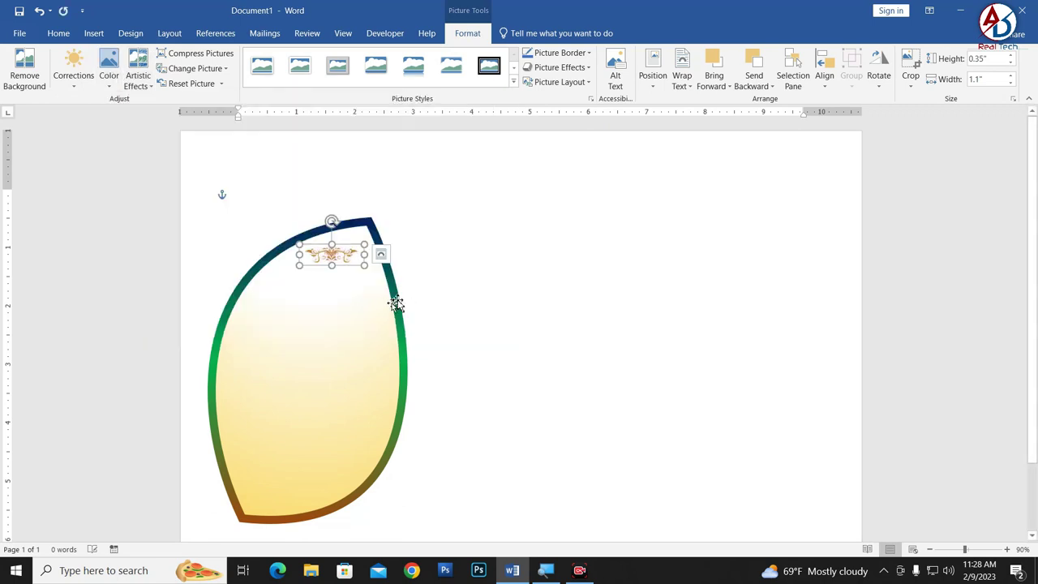
pyautogui.click(109, 77)
pyautogui.click(478, 248)
pyautogui.click(108, 80)
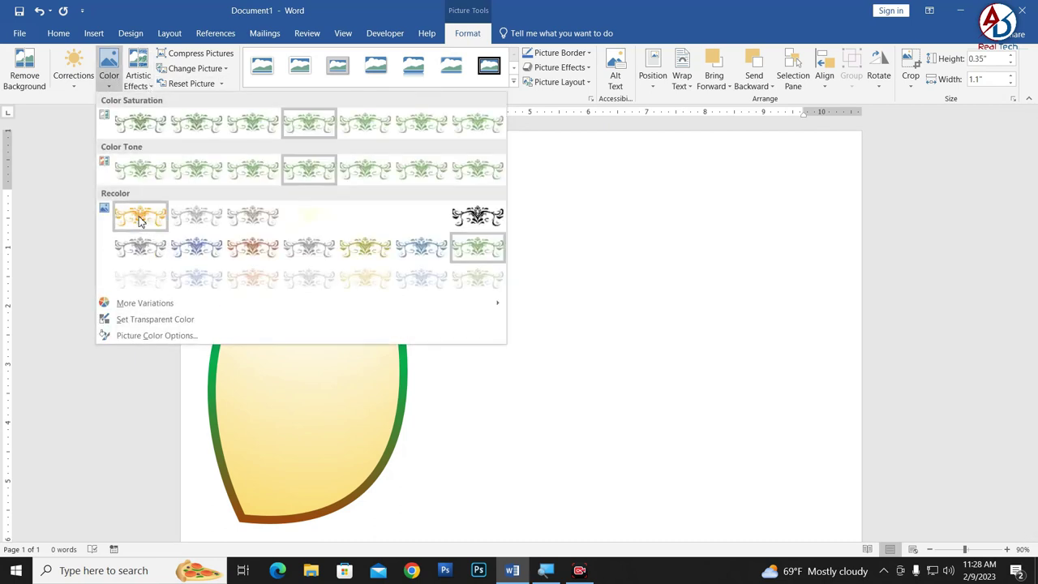
pyautogui.click(373, 257)
# Undo the last recolour, leaving the ornament a bronze-brown tone
pyautogui.click(461, 274)
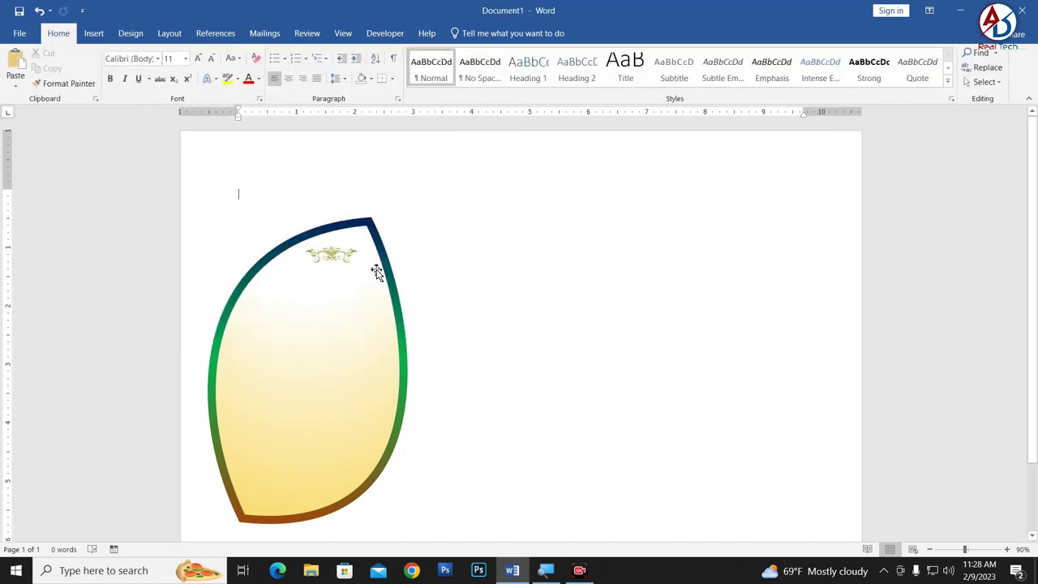
pyautogui.scroll(3, 377, 271)
pyautogui.click(268, 276)
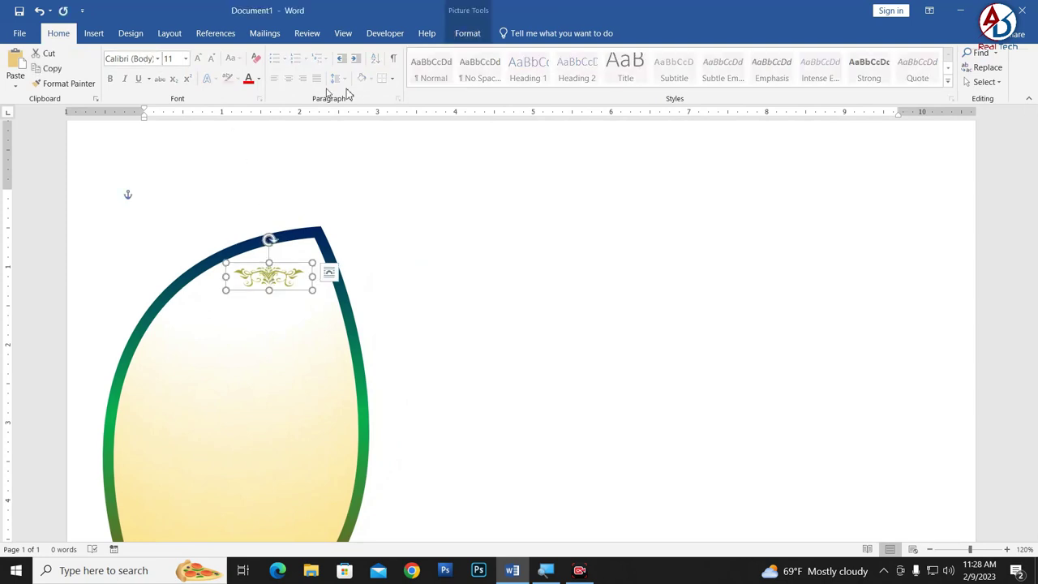
pyautogui.hotkey('ctrl', 'z')
pyautogui.click(466, 326)
pyautogui.scroll(-2, 295, 317)
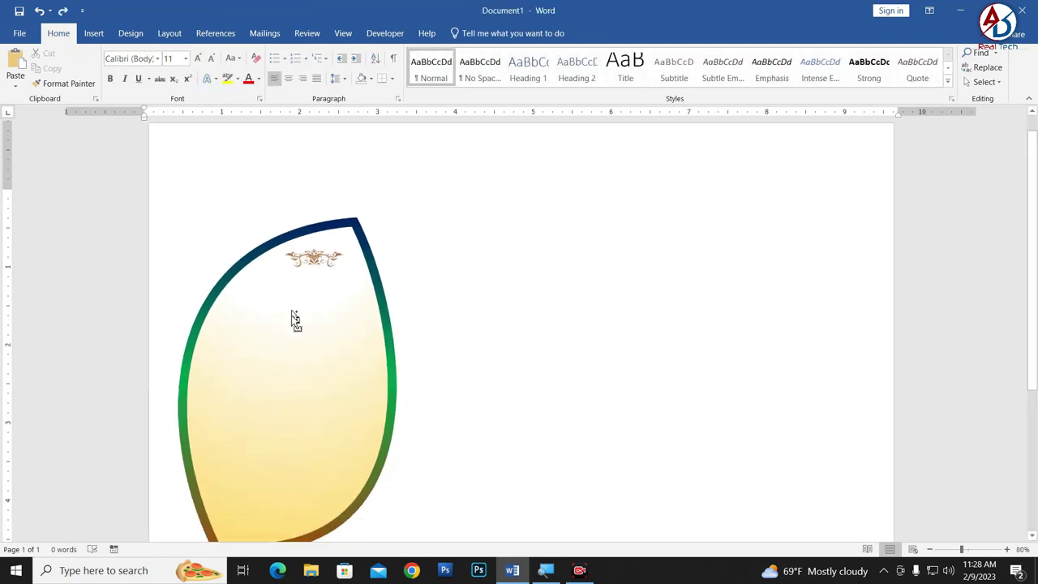
pyautogui.scroll(-4, 290, 335)
pyautogui.scroll(1, 352, 317)
pyautogui.scroll(1, 352, 317)
# Insert the 'logo png' picture from the New Volume (D:) drive
pyautogui.click(94, 33)
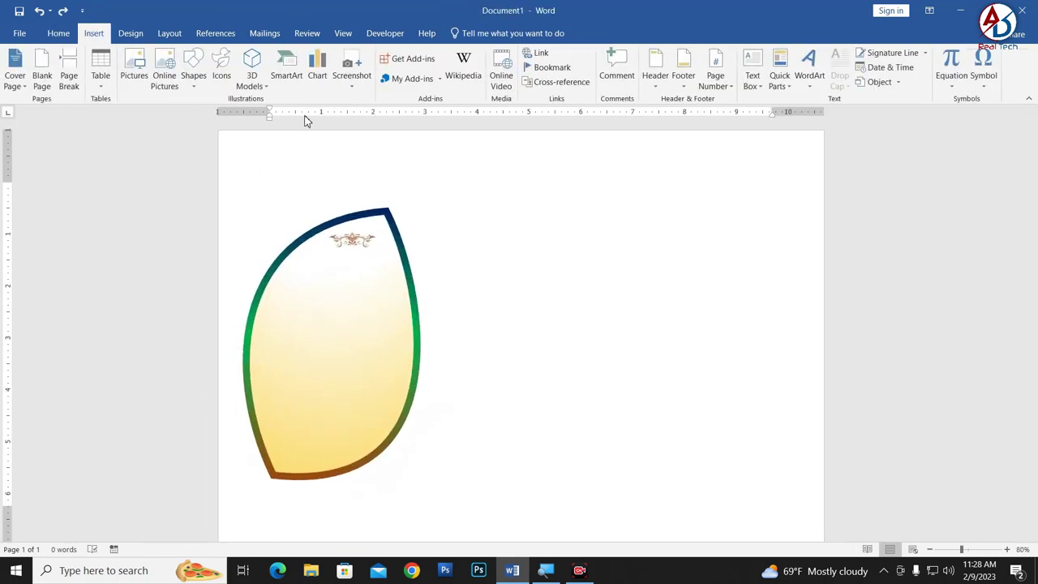
pyautogui.click(132, 65)
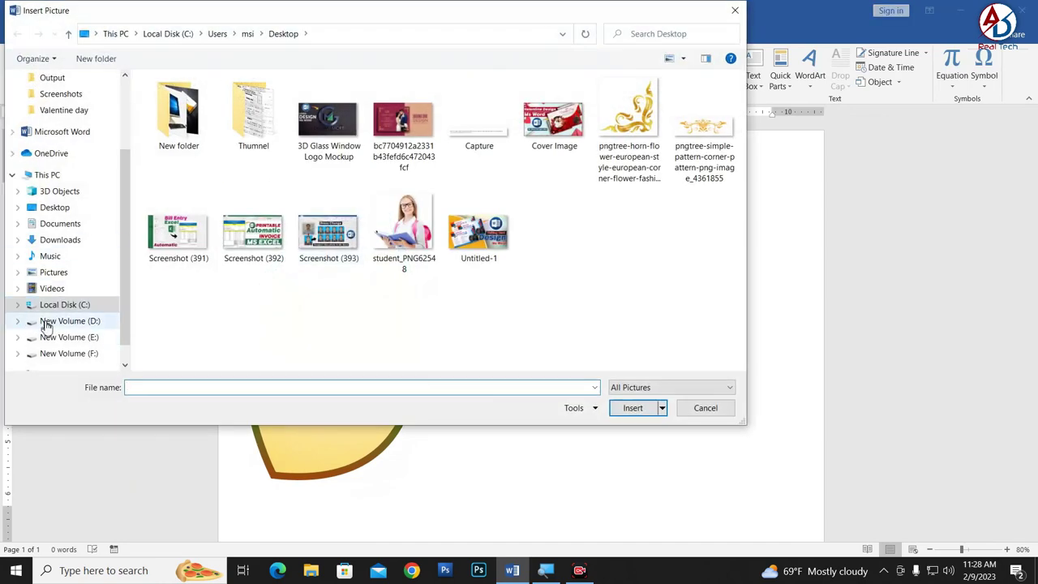
pyautogui.click(56, 321)
pyautogui.scroll(-5, 365, 300)
pyautogui.scroll(-5, 421, 336)
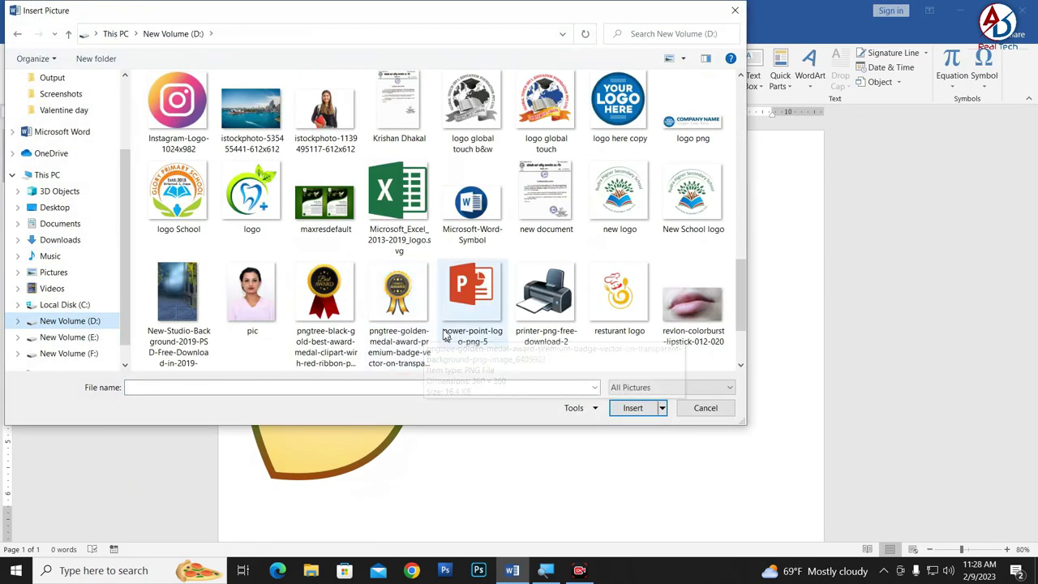
pyautogui.click(688, 144)
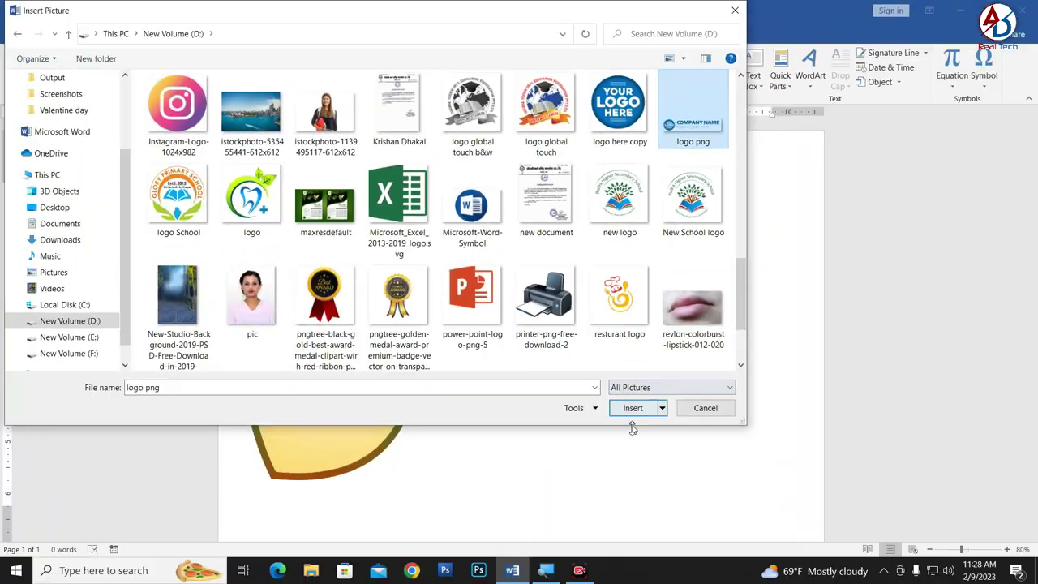
pyautogui.click(633, 407)
# Set the logo to In Front of Text and place it under the ornament inside the leaf
pyautogui.click(681, 77)
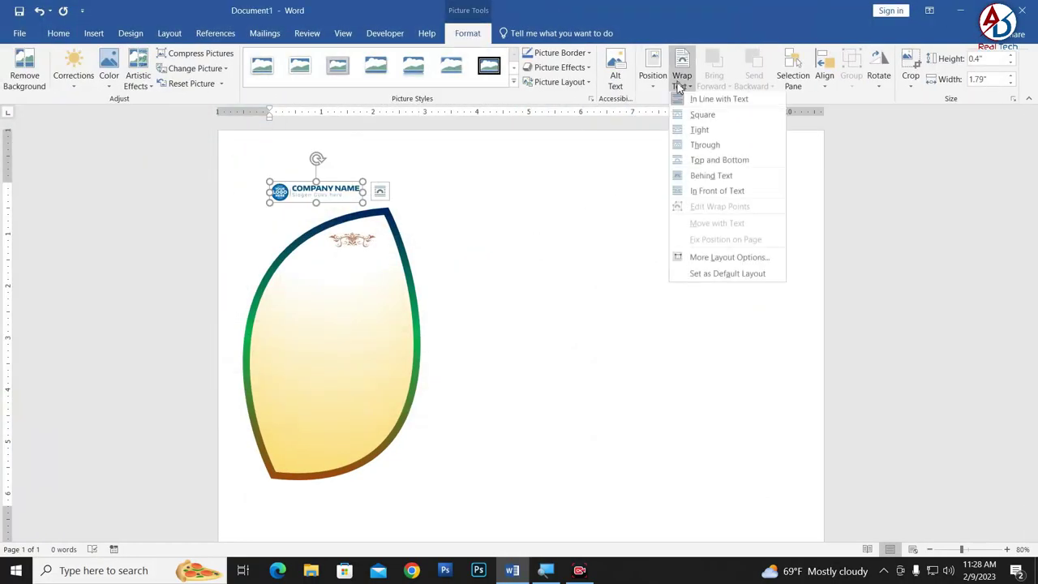
pyautogui.click(714, 192)
pyautogui.moveTo(347, 192)
pyautogui.mouseDown()
pyautogui.moveTo(363, 261)
pyautogui.moveTo(399, 275)
pyautogui.moveTo(386, 266)
pyautogui.mouseUp()
pyautogui.click(465, 278)
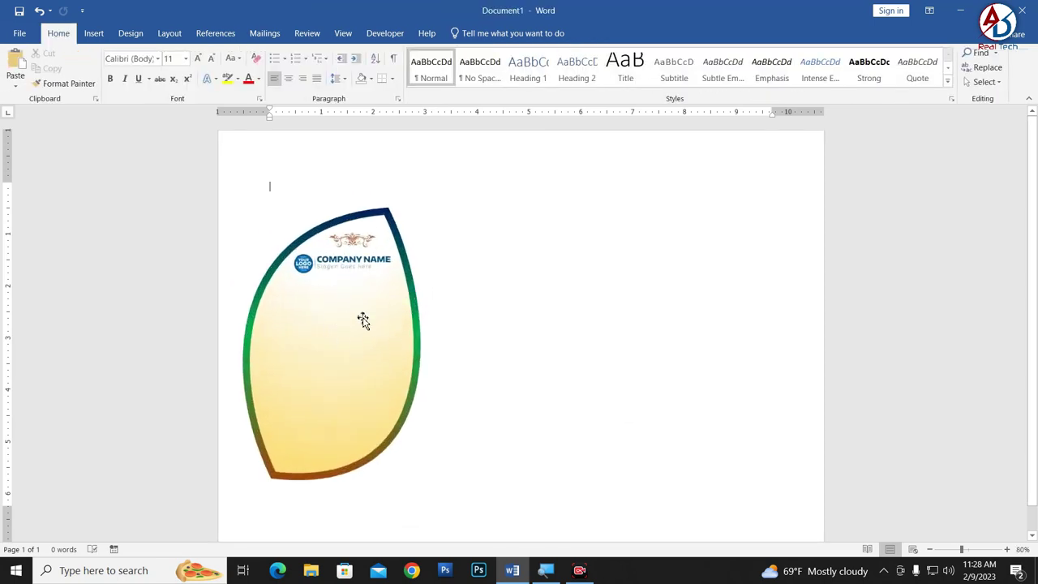
pyautogui.scroll(1, 362, 320)
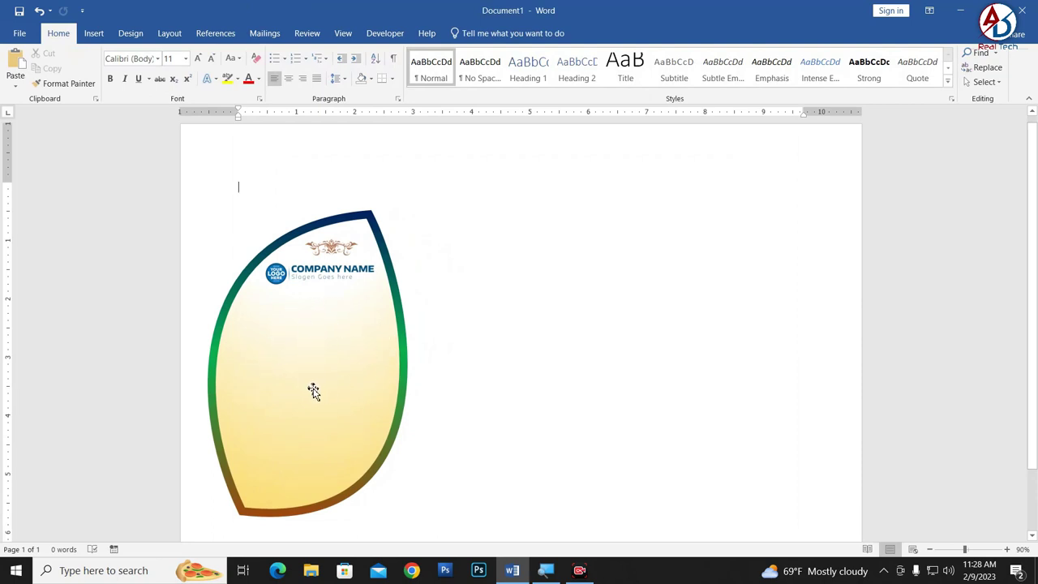
pyautogui.click(93, 33)
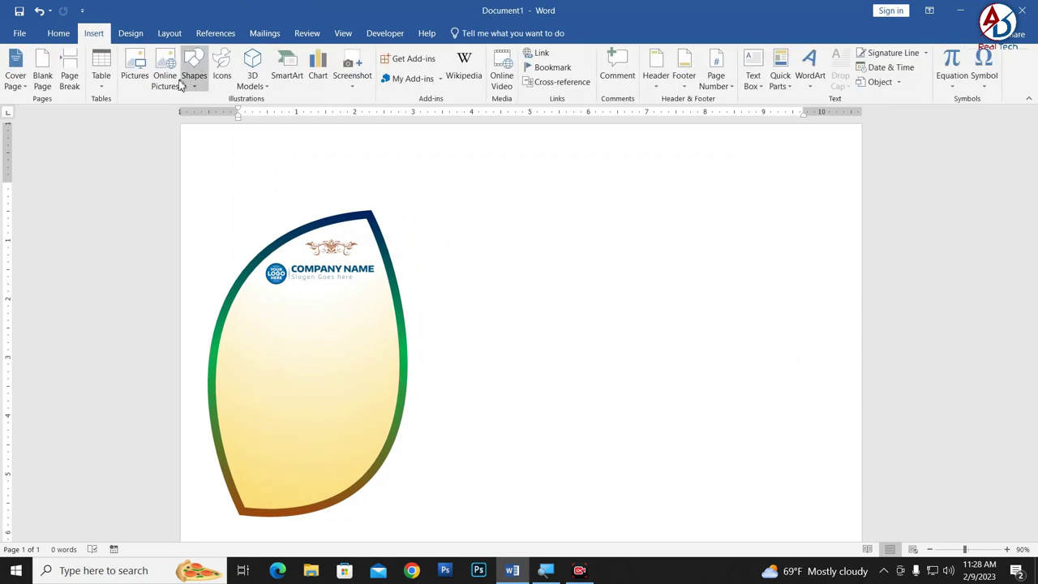
# Insert the golden medal award picture
pyautogui.click(146, 73)
pyautogui.scroll(-2, 445, 306)
pyautogui.scroll(-2, 445, 306)
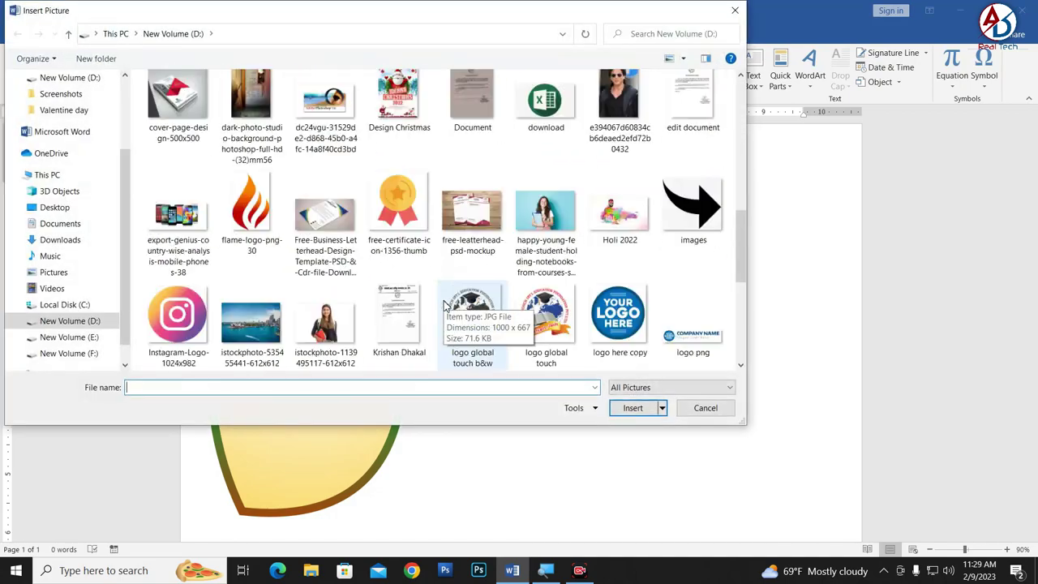
pyautogui.scroll(-2, 445, 307)
pyautogui.scroll(-1, 445, 306)
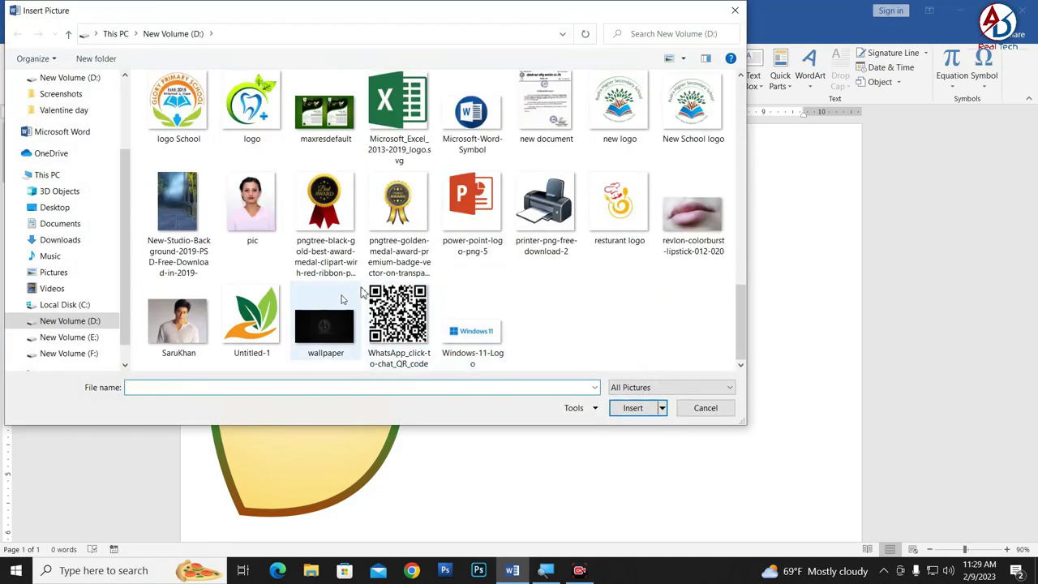
pyautogui.click(320, 205)
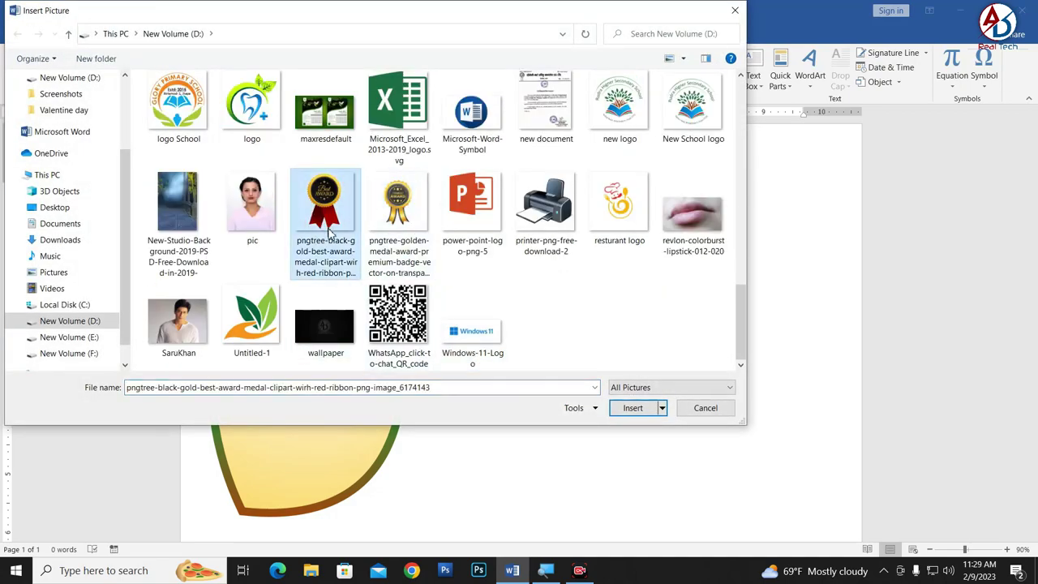
pyautogui.click(405, 206)
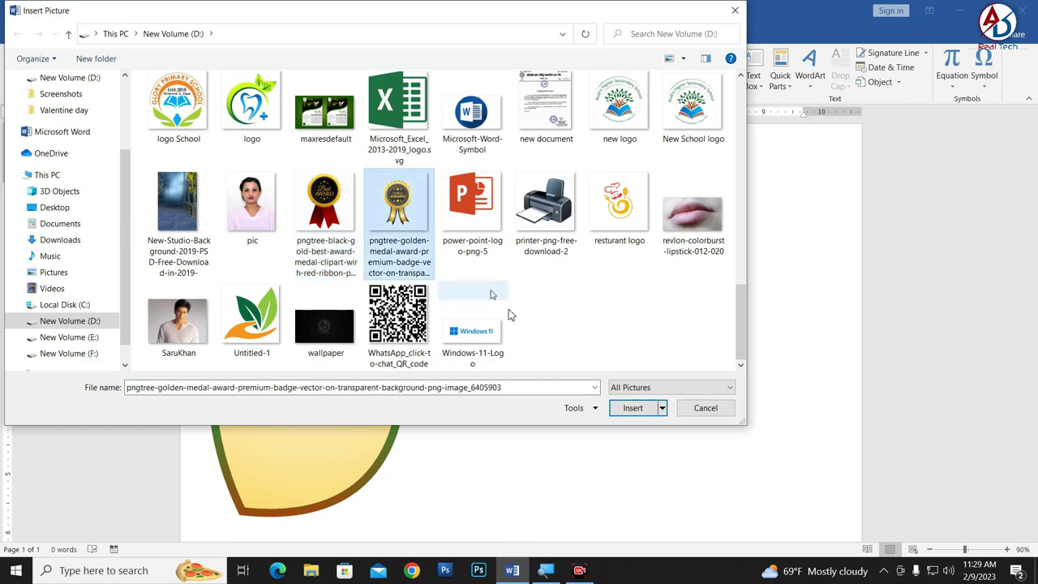
pyautogui.click(632, 408)
# Float the badge In Front of Text, resize it to 2.02" and place it below the company name
pyautogui.click(681, 77)
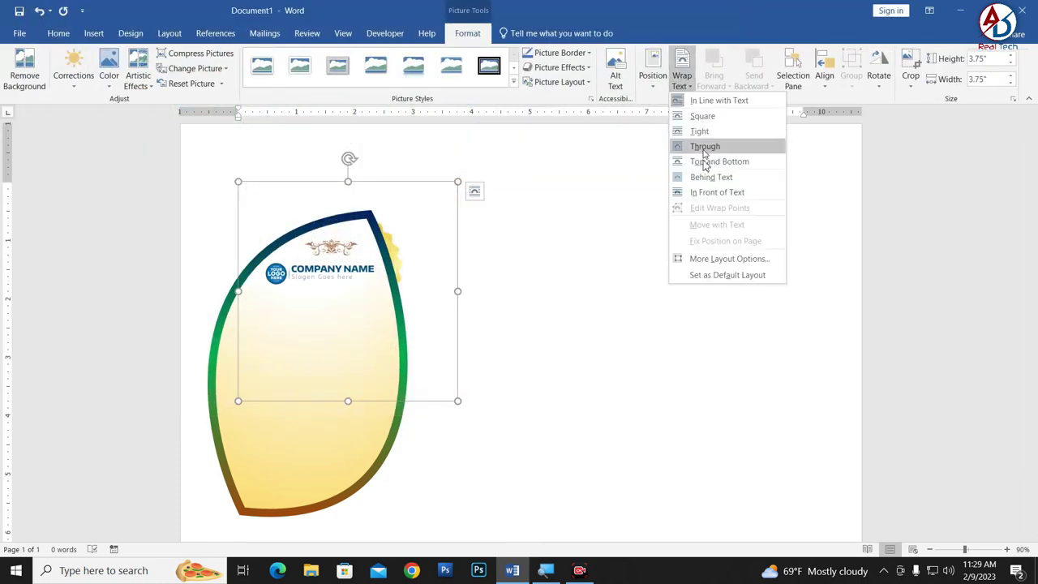
pyautogui.click(717, 192)
pyautogui.moveTo(346, 286); pyautogui.dragTo(315, 362)
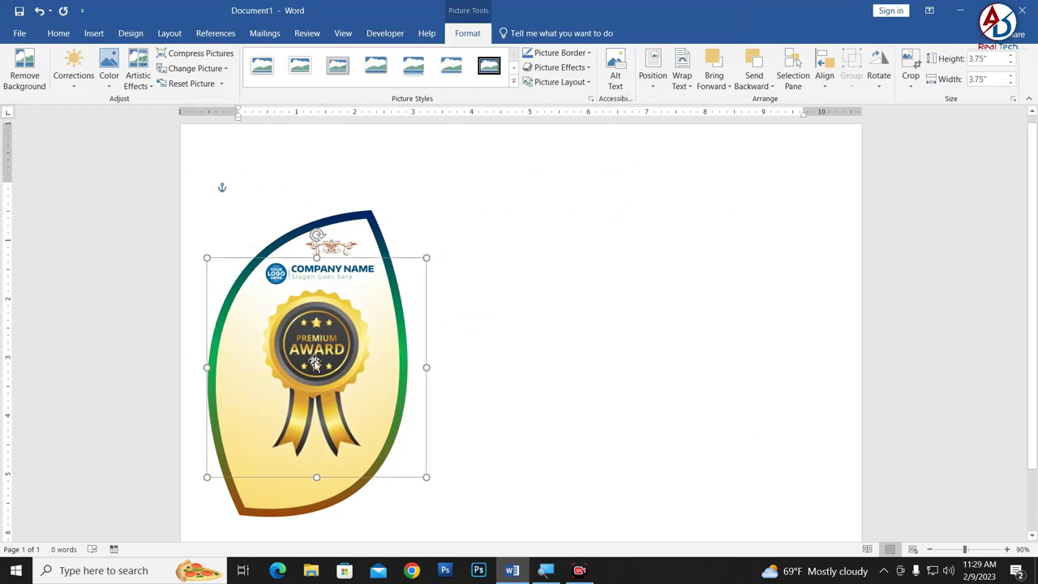
pyautogui.moveTo(425, 258); pyautogui.dragTo(321, 362)
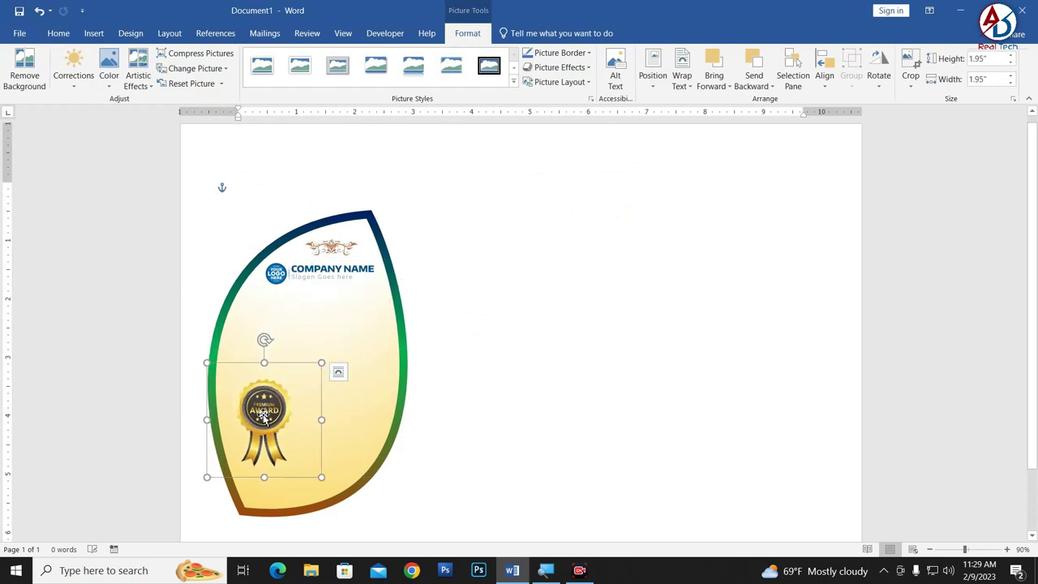
pyautogui.moveTo(262, 415); pyautogui.dragTo(316, 322)
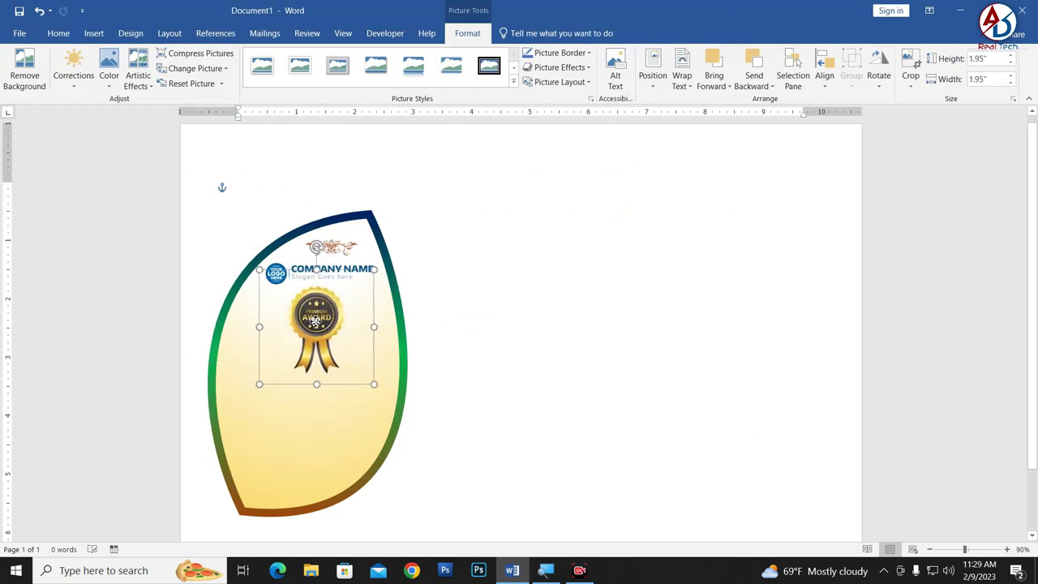
pyautogui.moveTo(371, 385); pyautogui.dragTo(377, 388)
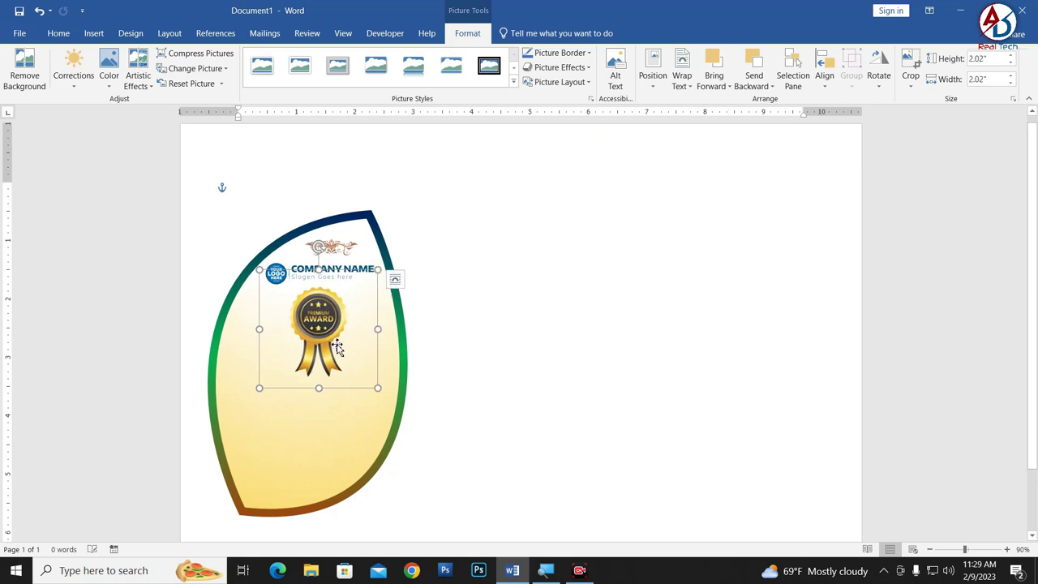
# Nudge the award badge slightly left to fine-tune its position
pyautogui.click(477, 360)
pyautogui.keyDown('ctrl'); pyautogui.scroll(2, 285, 354); pyautogui.keyUp('ctrl')
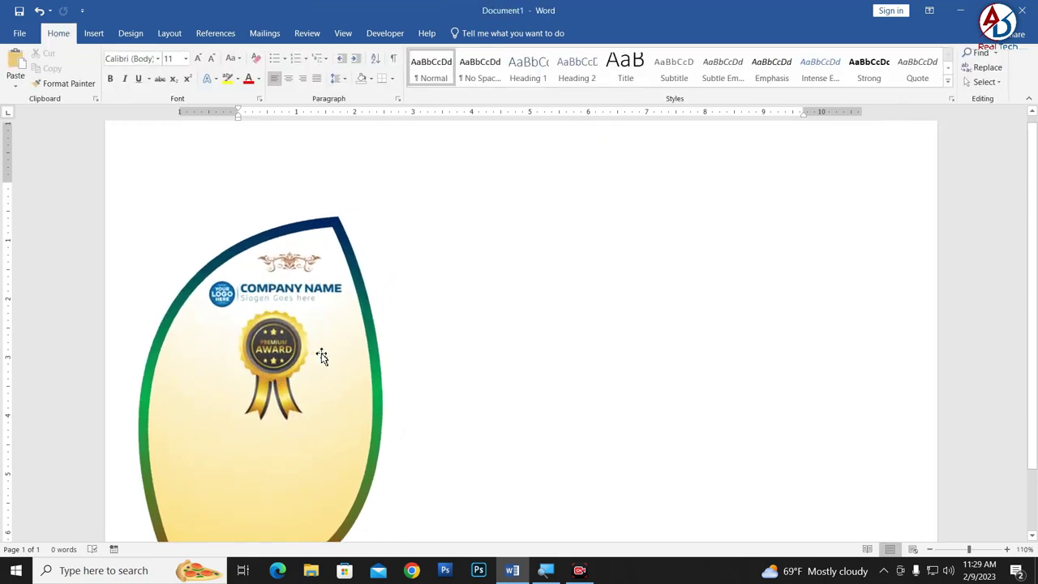
pyautogui.click(278, 359)
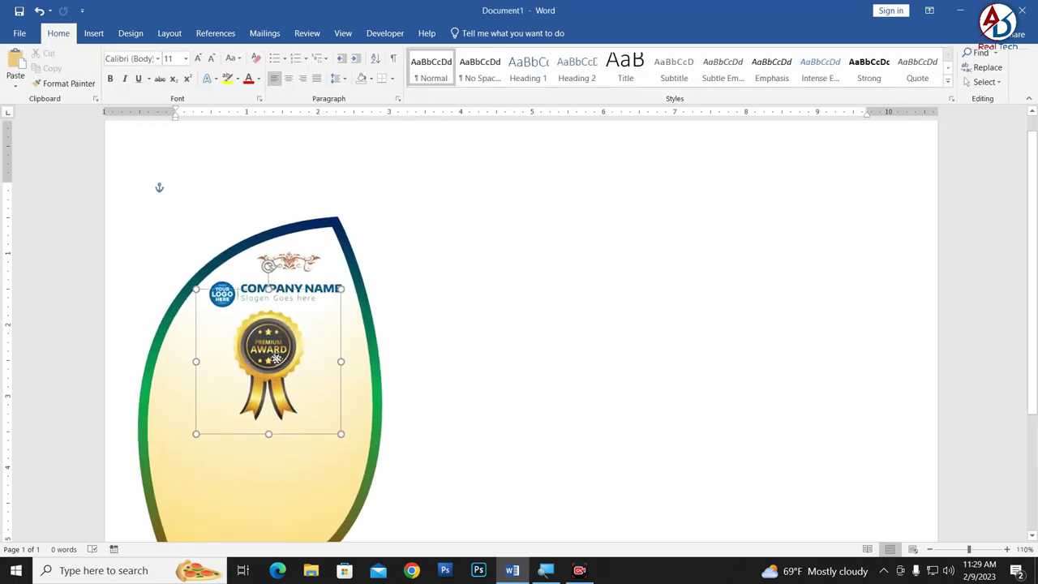
pyautogui.moveTo(278, 359); pyautogui.dragTo(277, 359)
pyautogui.scroll(-3, 278, 428)
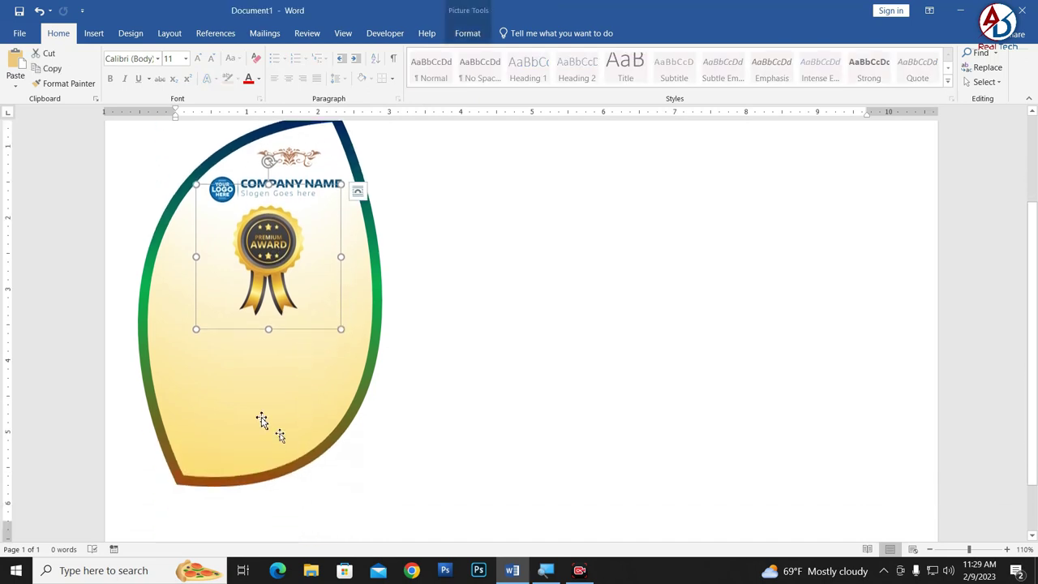
pyautogui.click(481, 375)
pyautogui.scroll(-3, 210, 348)
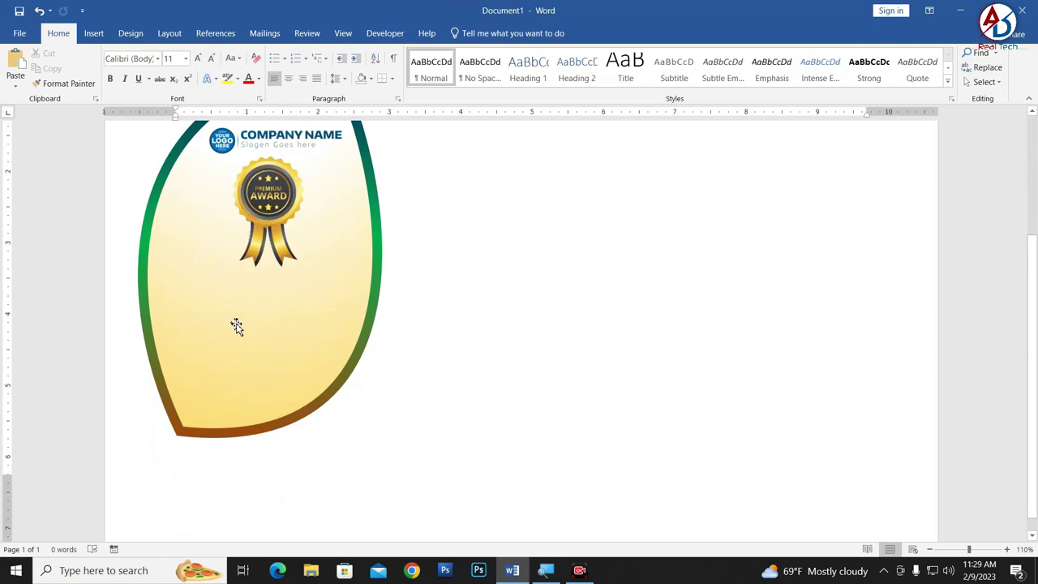
pyautogui.scroll(1, 241, 263)
pyautogui.scroll(-1, 268, 332)
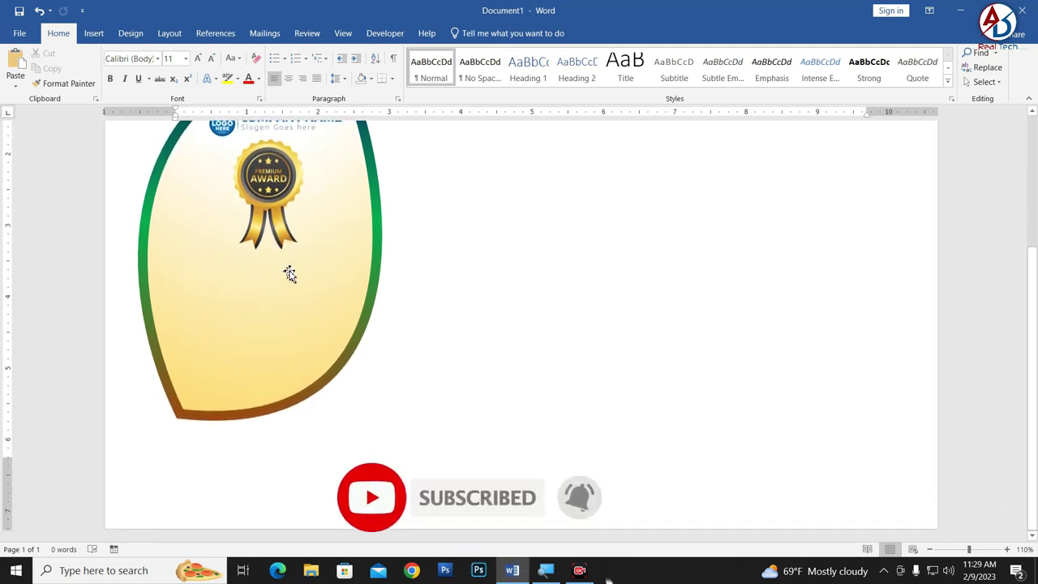
# Draw a horizontal line below the badge with a 1½ pt outline weight
pyautogui.click(93, 34)
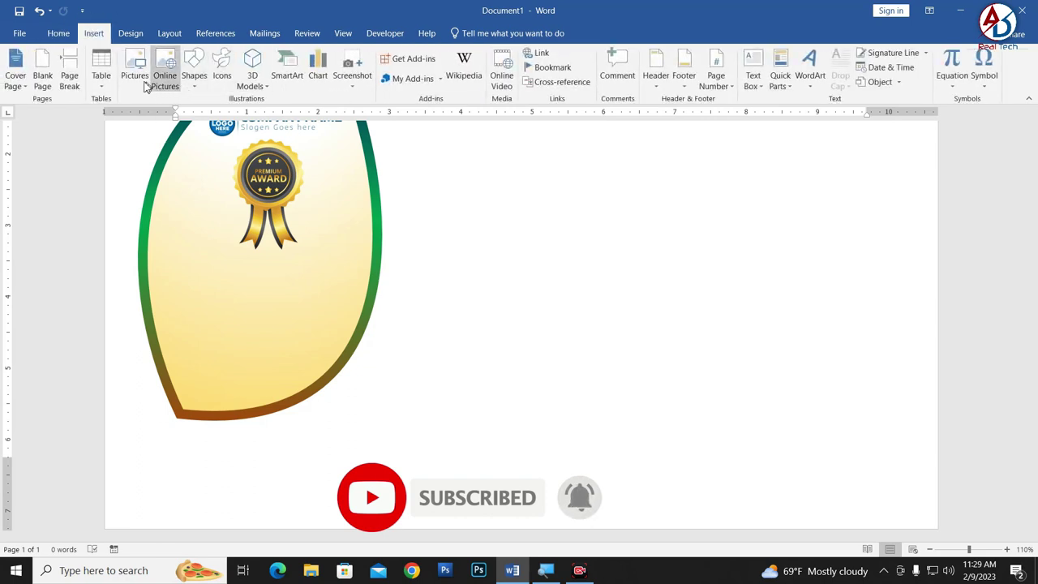
pyautogui.click(185, 78)
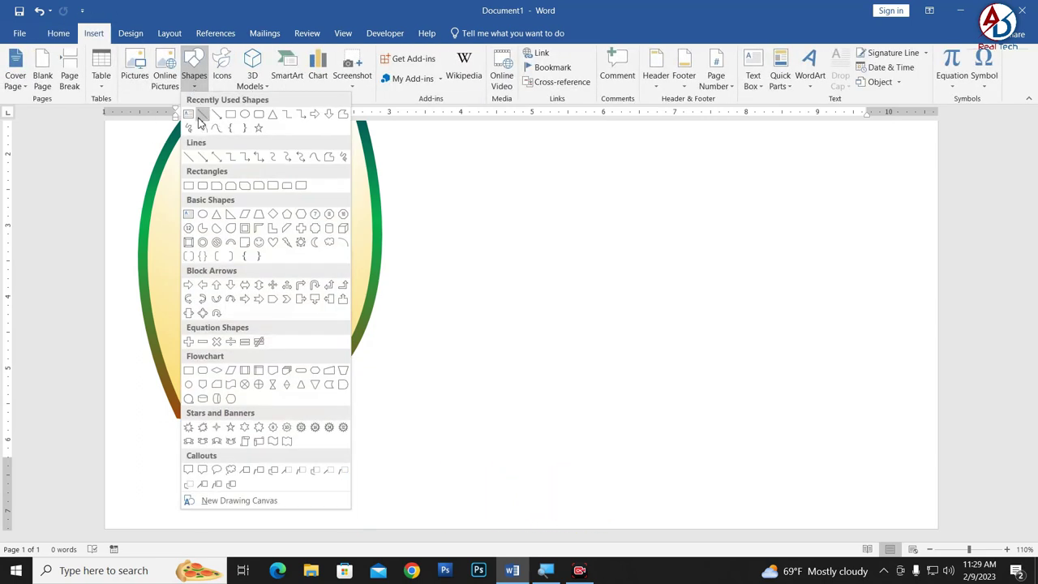
pyautogui.click(202, 119)
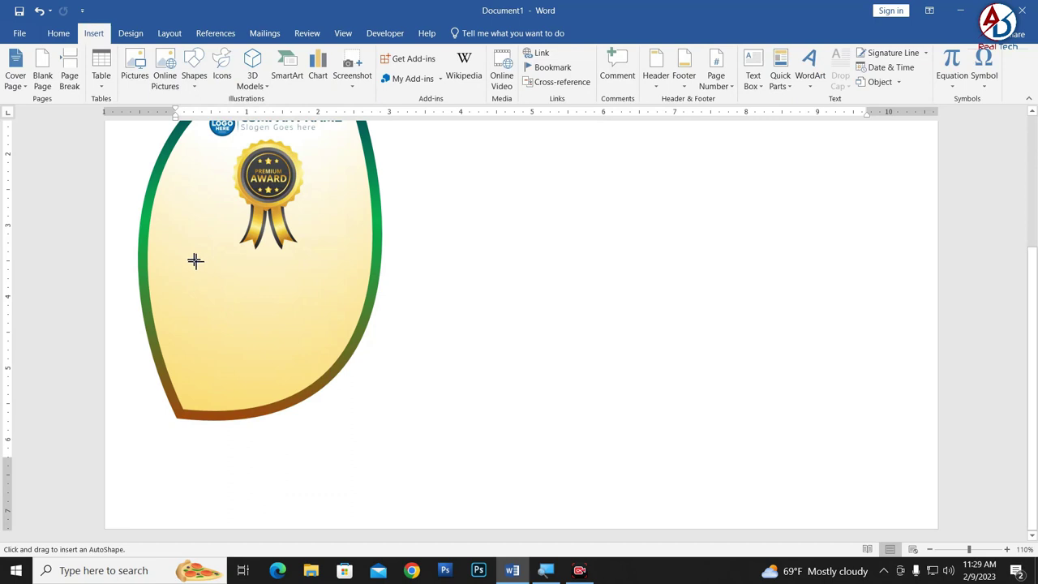
pyautogui.moveTo(195, 260); pyautogui.dragTo(328, 270)
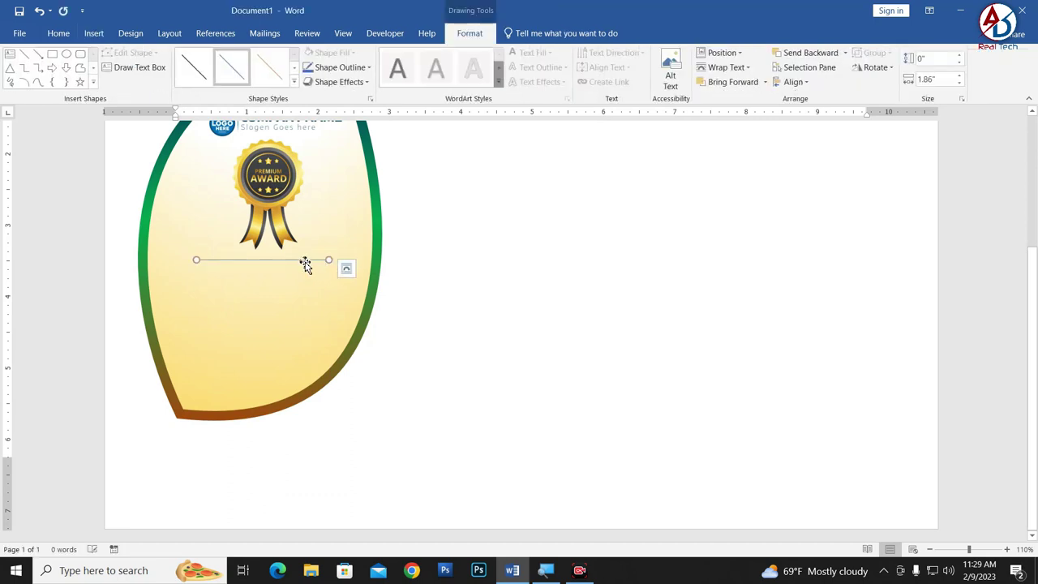
pyautogui.click(339, 68)
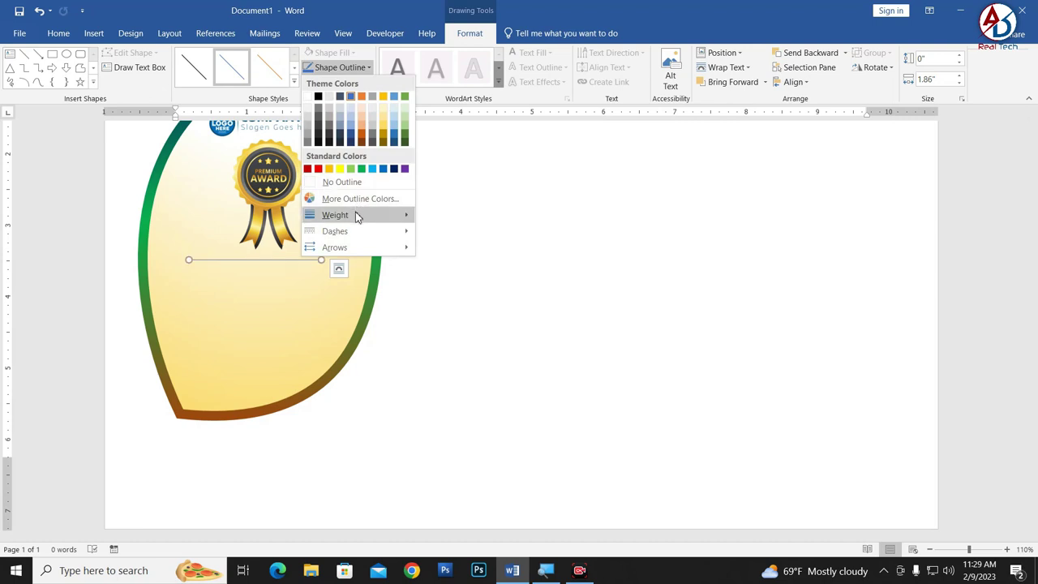
pyautogui.moveTo(389, 215)
pyautogui.click(452, 271)
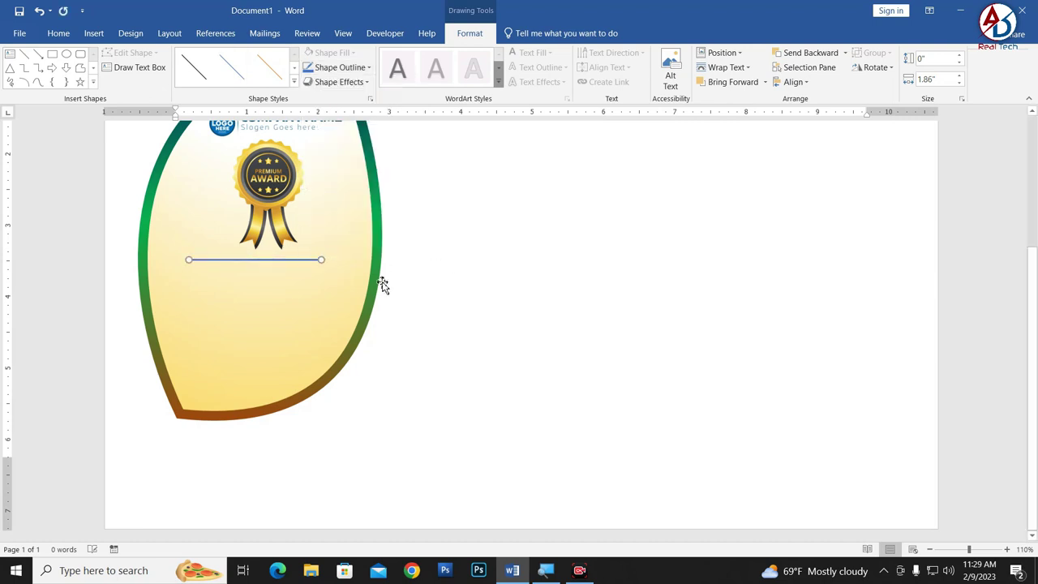
pyautogui.scroll(2, 263, 296)
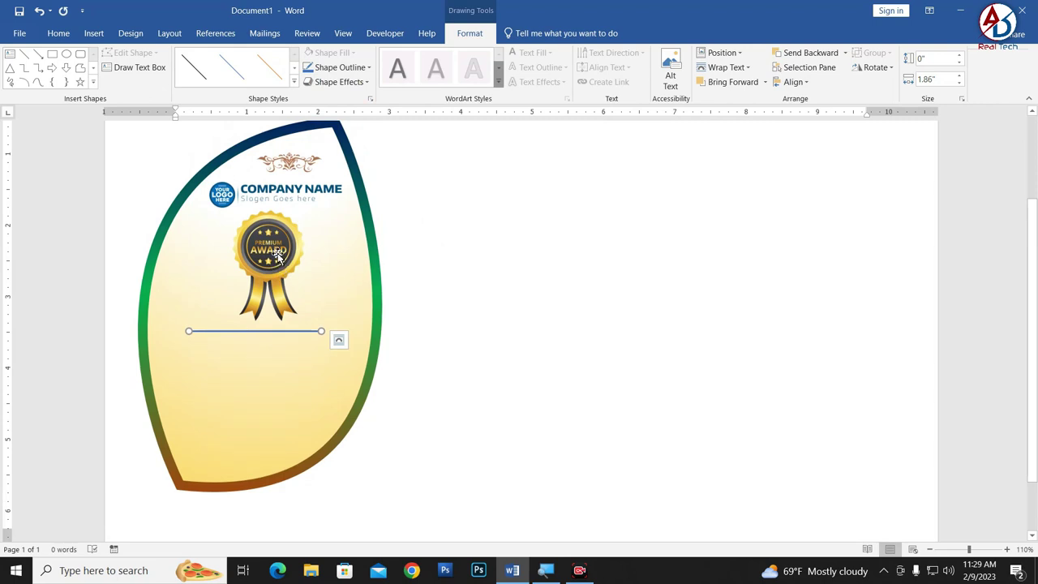
# Crop the empty bottom of the award badge picture to 1.72" tall
pyautogui.click(277, 254)
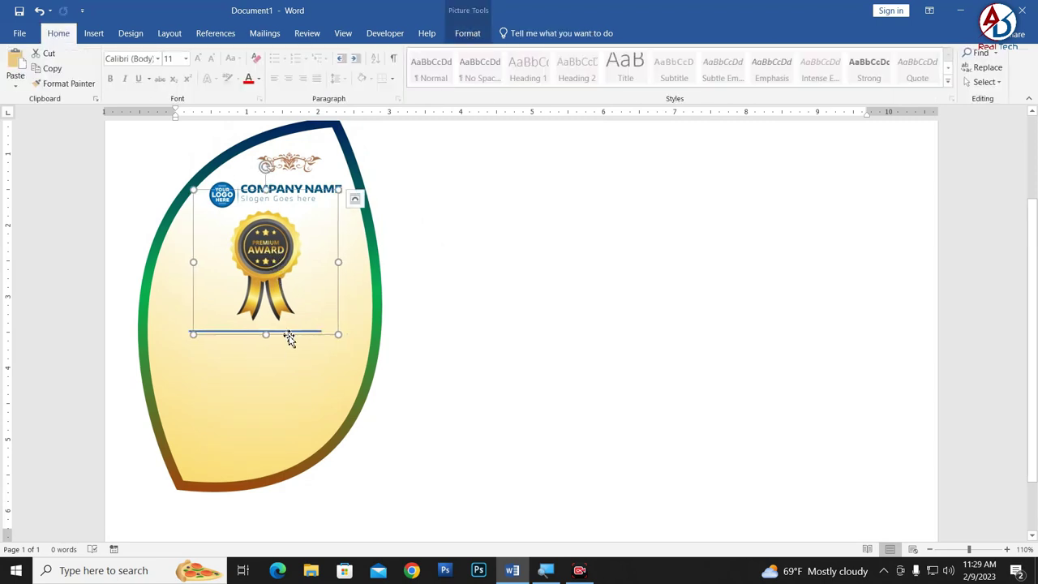
pyautogui.click(467, 33)
pyautogui.click(910, 69)
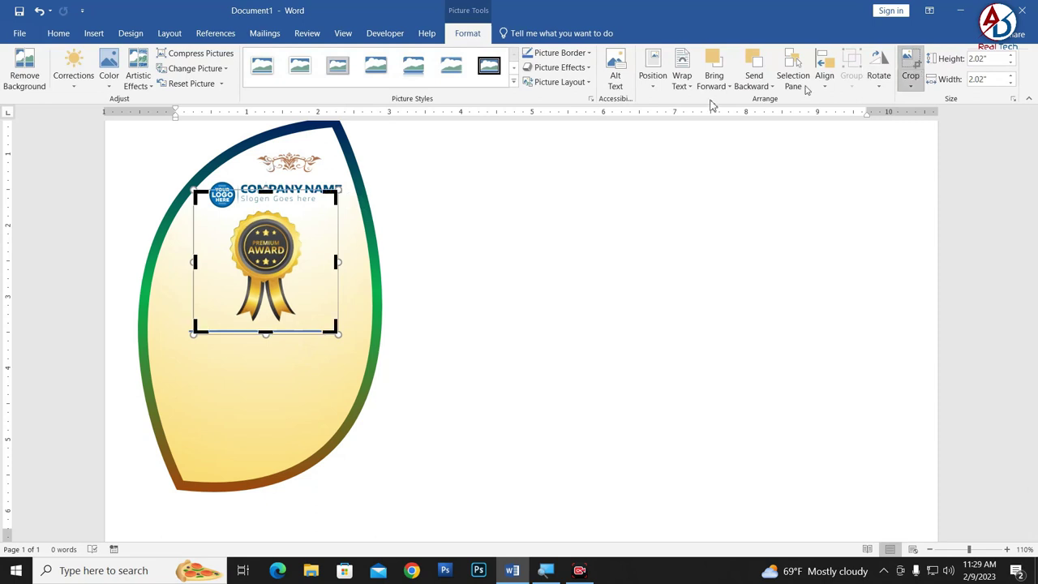
pyautogui.moveTo(266, 188); pyautogui.dragTo(269, 205)
pyautogui.moveTo(266, 332); pyautogui.dragTo(267, 325)
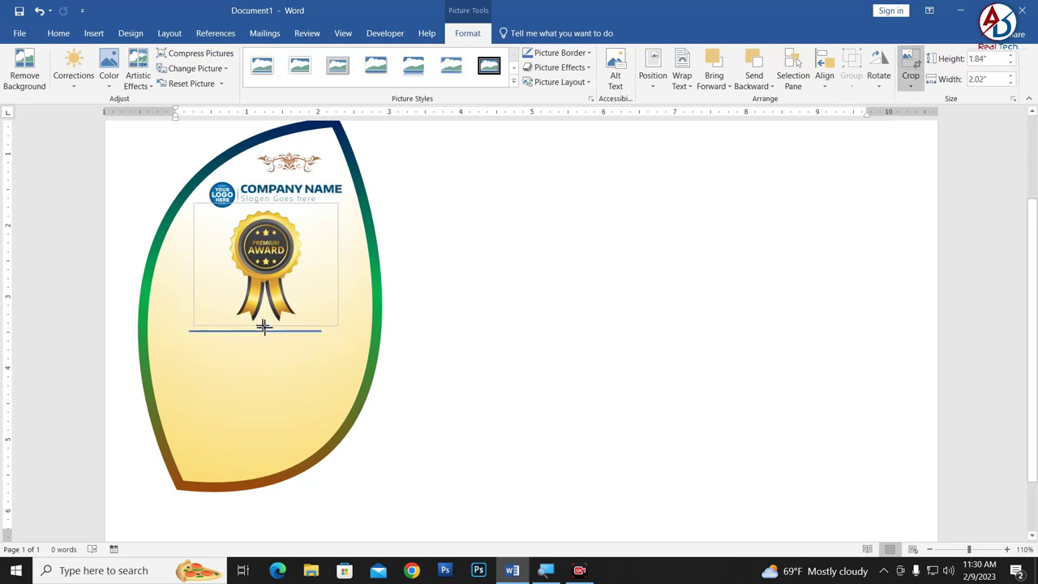
pyautogui.click(578, 352)
pyautogui.click(266, 389)
pyautogui.keyDown('ctrl'); pyautogui.scroll(1, 267, 388); pyautogui.keyUp('ctrl')
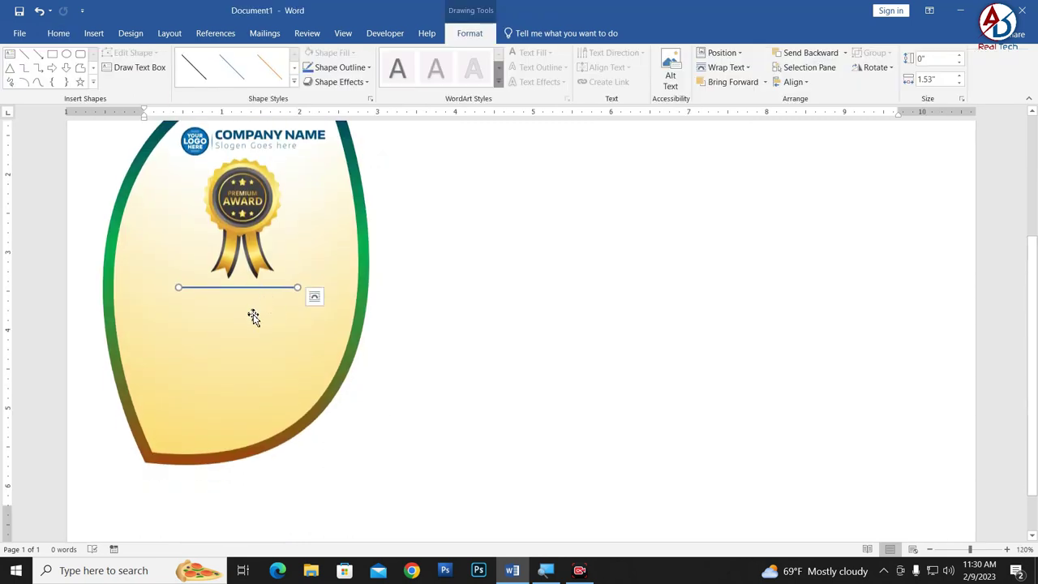
# Ctrl-drag the line downward to create a matching second line below it
pyautogui.scroll(3, 270, 295)
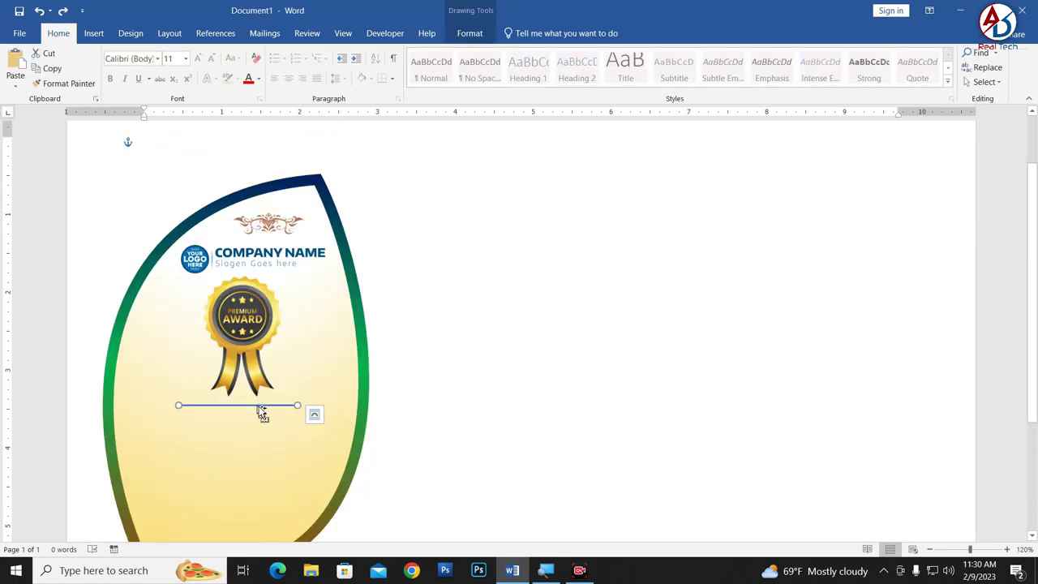
pyautogui.keyDown('ctrl'); pyautogui.moveTo(261, 412); pyautogui.dragTo(253, 462); pyautogui.keyUp('ctrl')
pyautogui.scroll(-4, 343, 426)
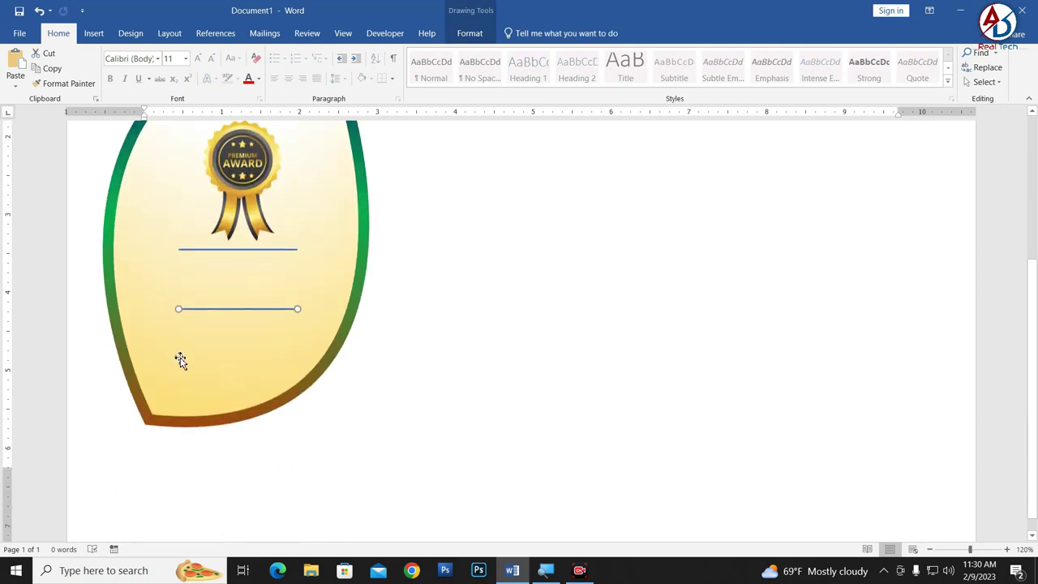
pyautogui.scroll(2, 322, 313)
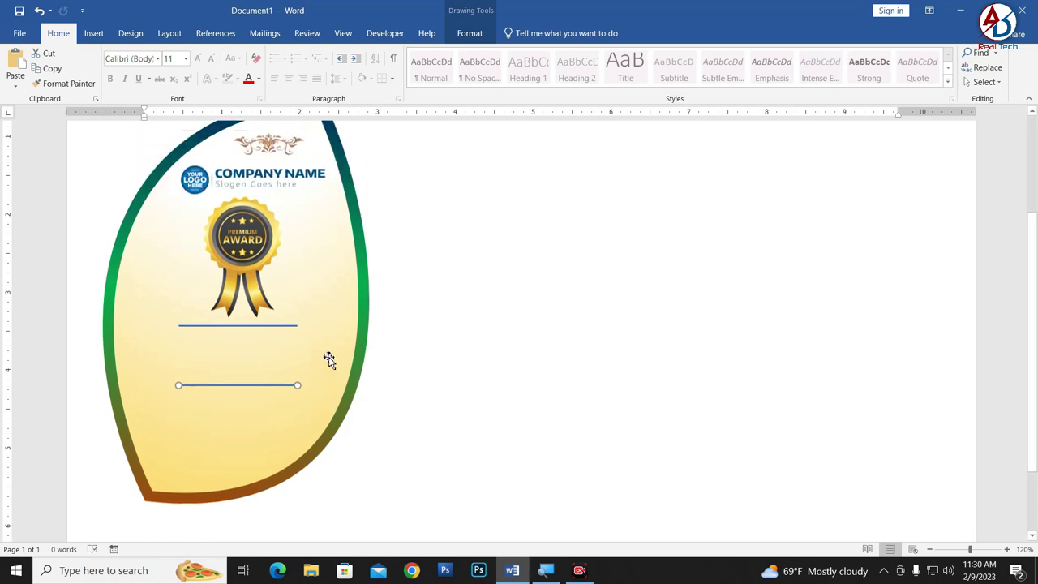
pyautogui.click(260, 270)
pyautogui.click(443, 311)
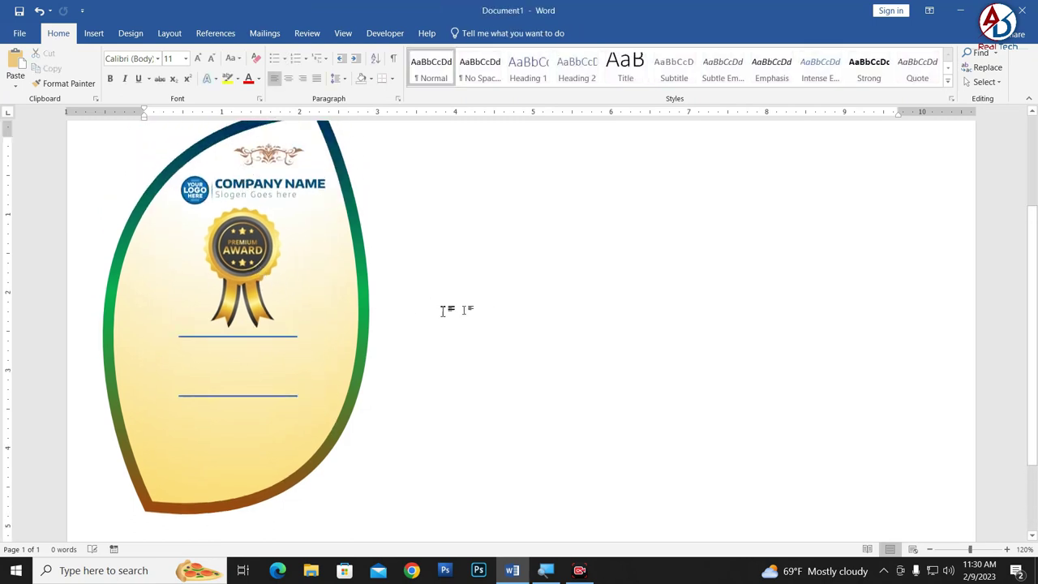
pyautogui.scroll(2, 443, 311)
pyautogui.click(93, 33)
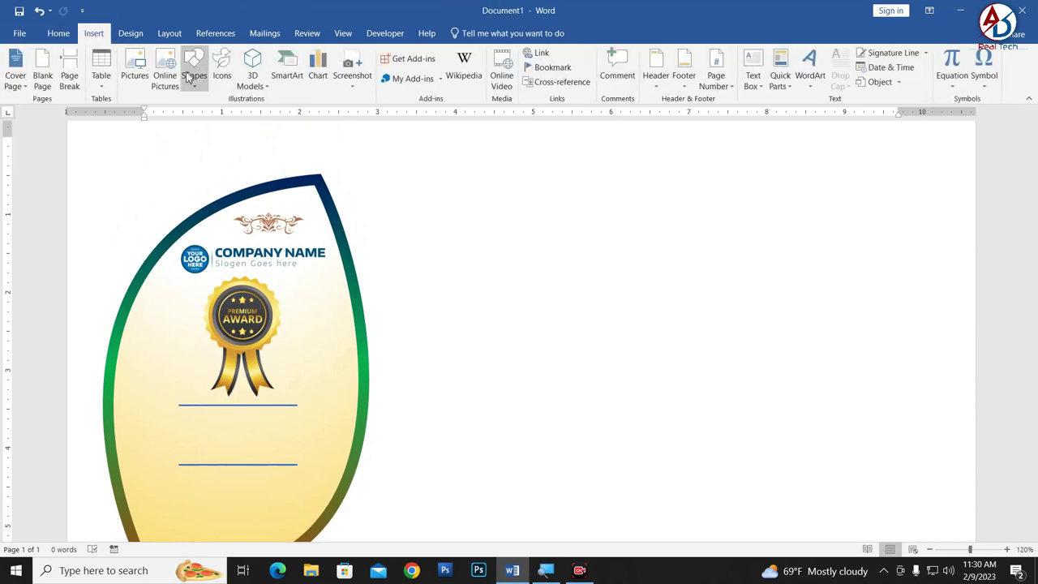
# Draw a small circle beside the award badge with no outline
pyautogui.click(187, 76)
pyautogui.click(245, 122)
pyautogui.moveTo(387, 297); pyautogui.dragTo(404, 314)
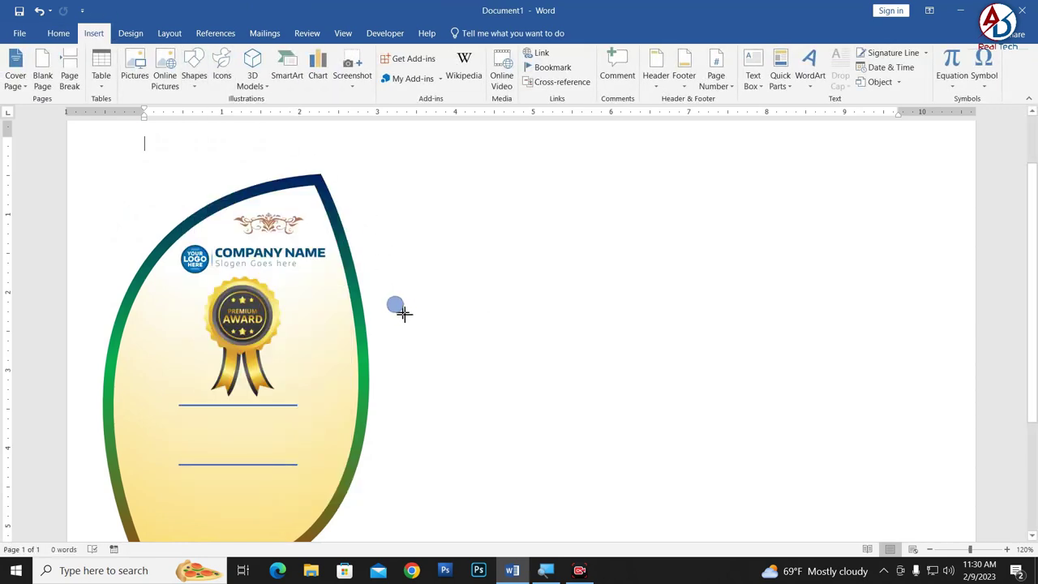
pyautogui.click(339, 67)
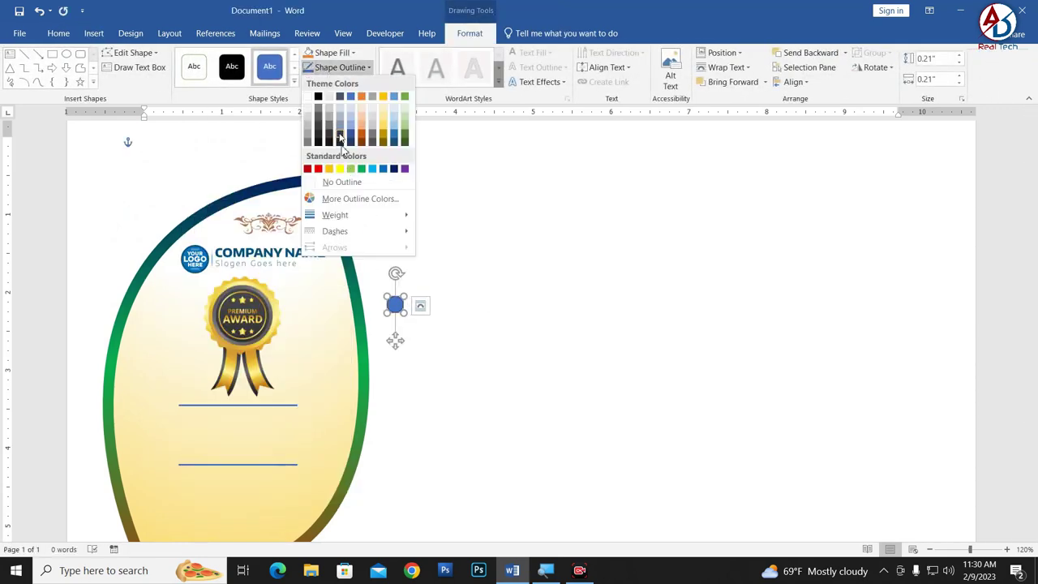
pyautogui.click(347, 182)
# Change the upper line's outline colour to dark red
pyautogui.click(251, 411)
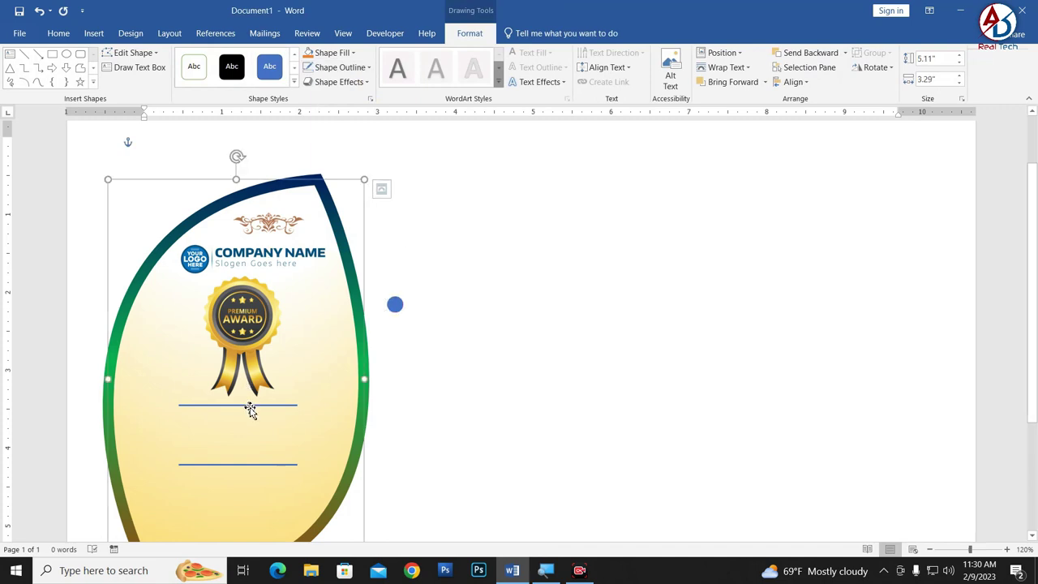
pyautogui.click(394, 428)
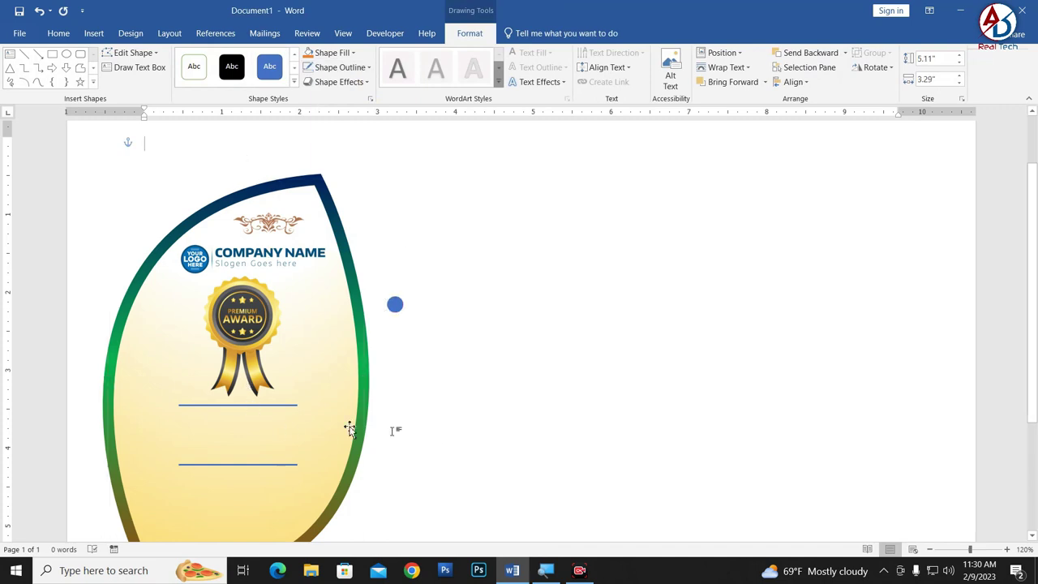
pyautogui.click(226, 406)
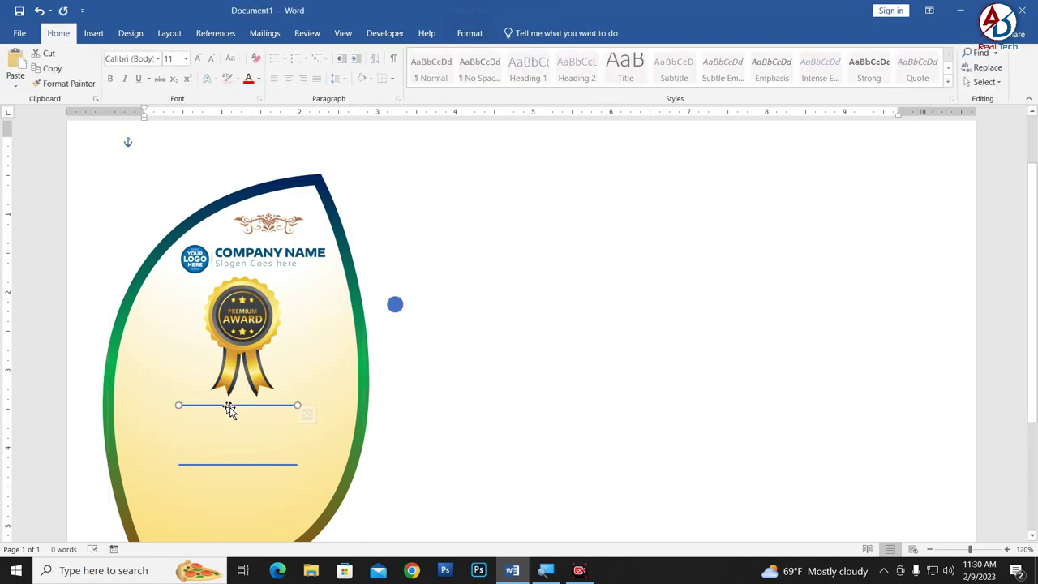
pyautogui.click(467, 33)
pyautogui.click(345, 69)
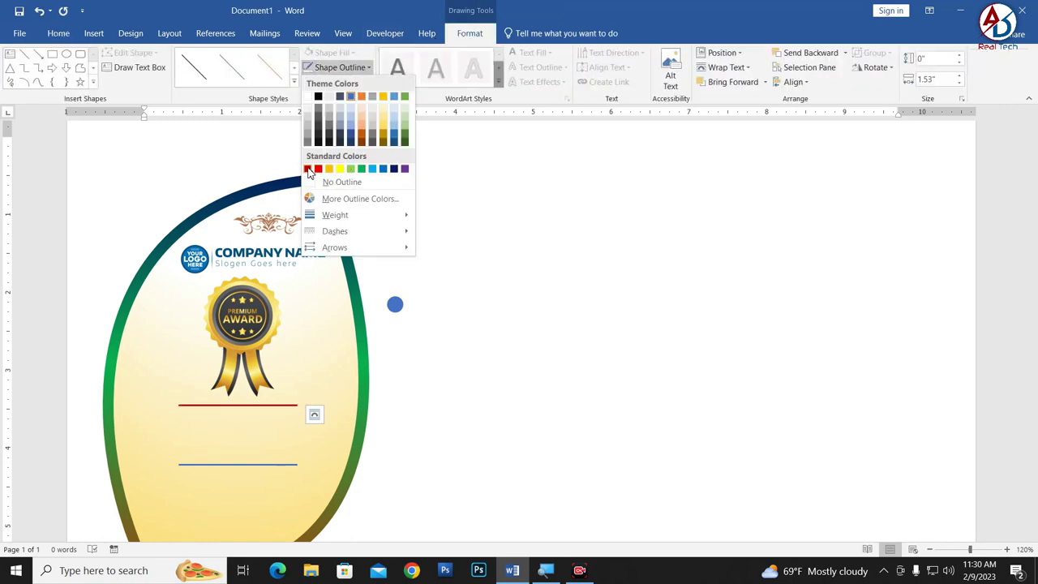
pyautogui.click(308, 171)
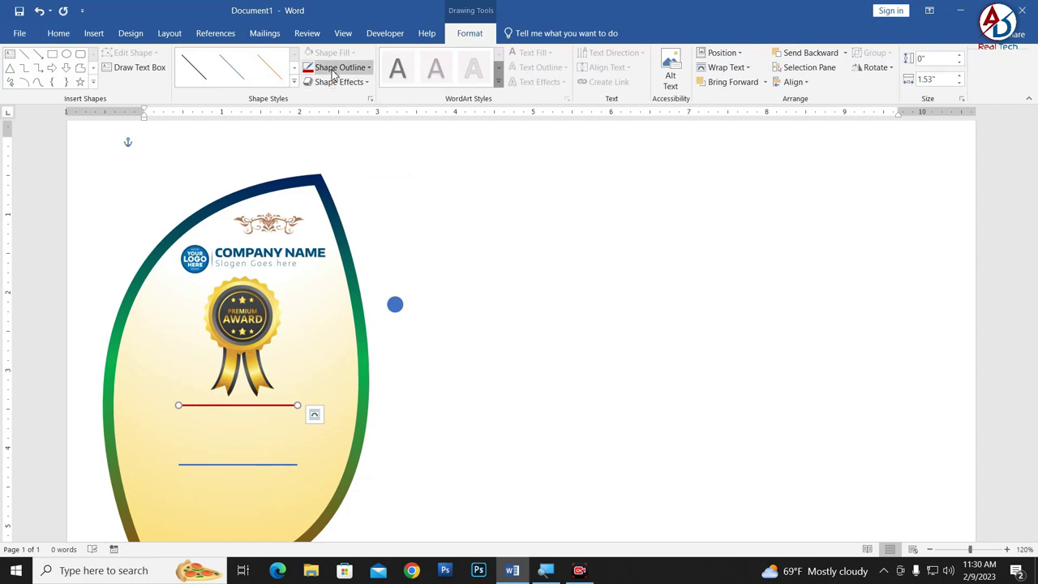
# Make the upper and lower lines' outlines red
pyautogui.click(334, 73)
pyautogui.click(318, 169)
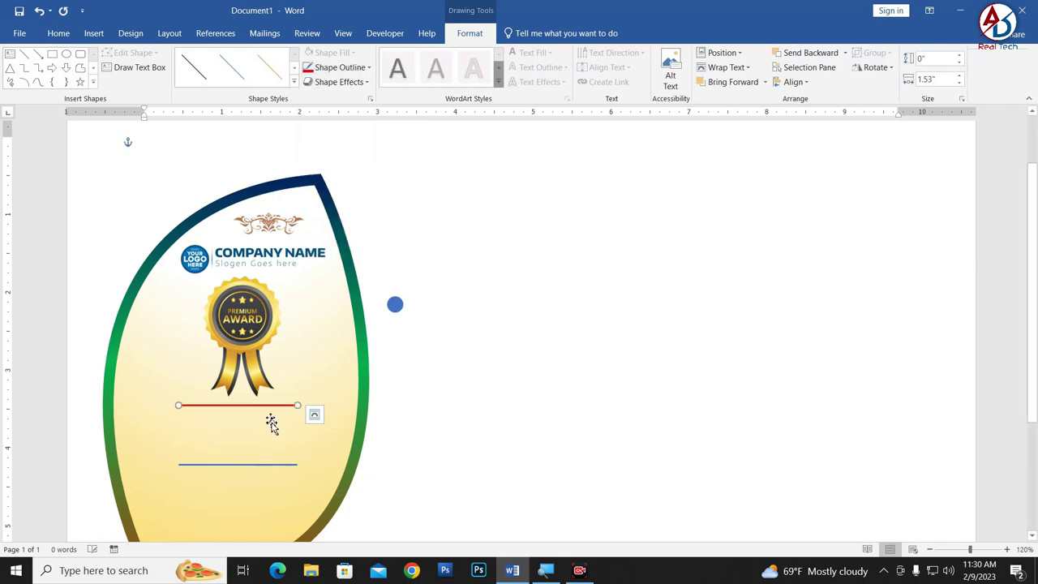
pyautogui.click(271, 466)
pyautogui.click(308, 67)
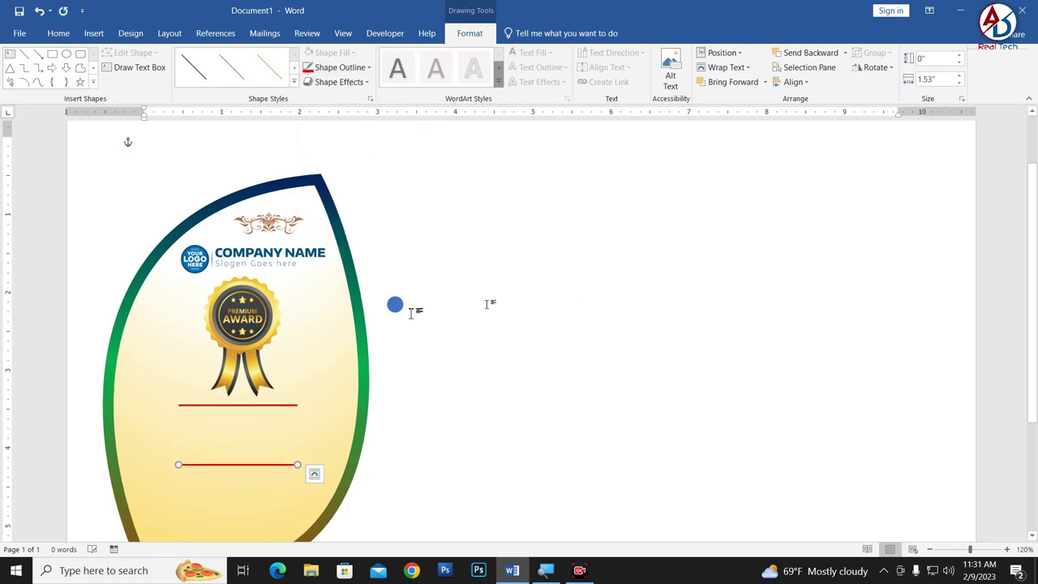
# Fill the circle red, shrink it to 0.12" on the upper line, and copy it to the lower line
pyautogui.click(395, 304)
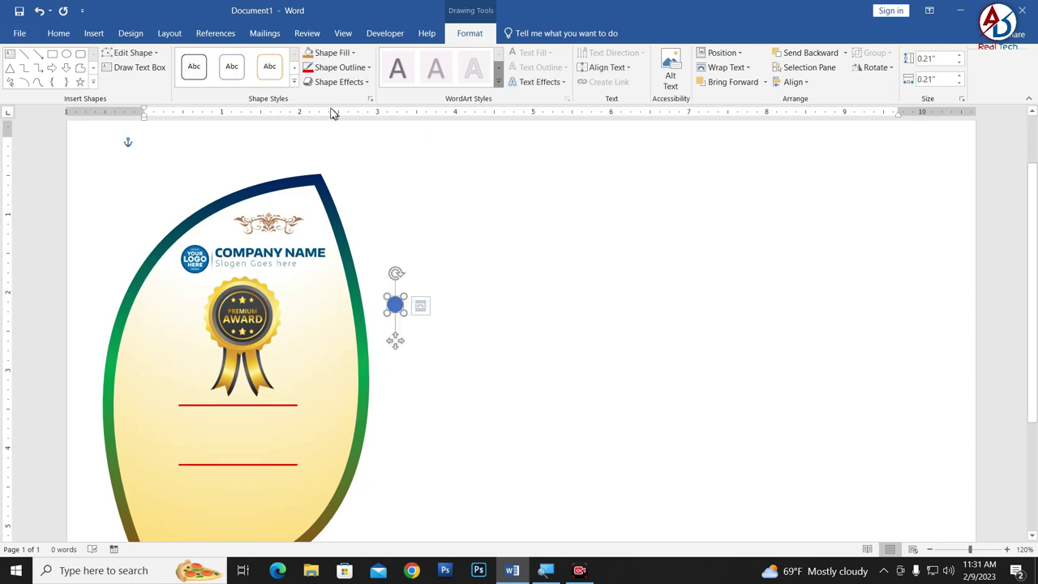
pyautogui.click(331, 53)
pyautogui.click(319, 154)
pyautogui.moveTo(400, 308); pyautogui.dragTo(241, 405)
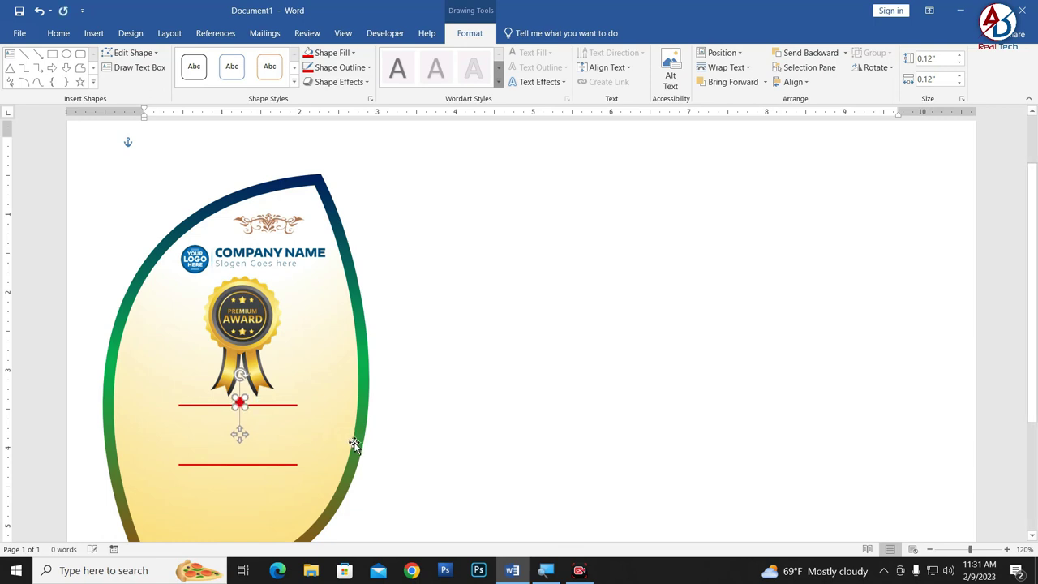
pyautogui.click(243, 405)
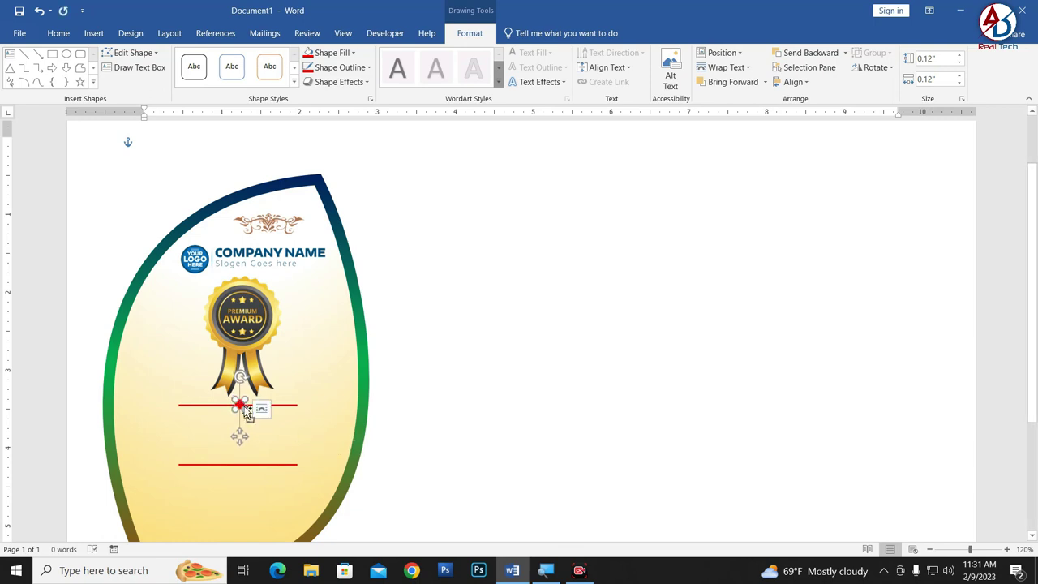
pyautogui.moveTo(246, 413); pyautogui.dragTo(242, 458)
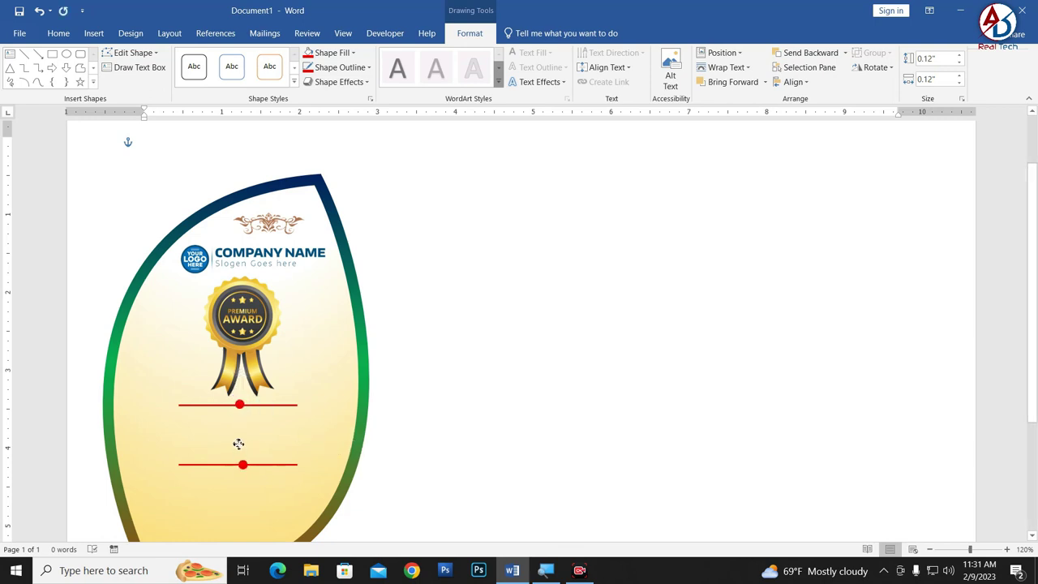
pyautogui.click(242, 464)
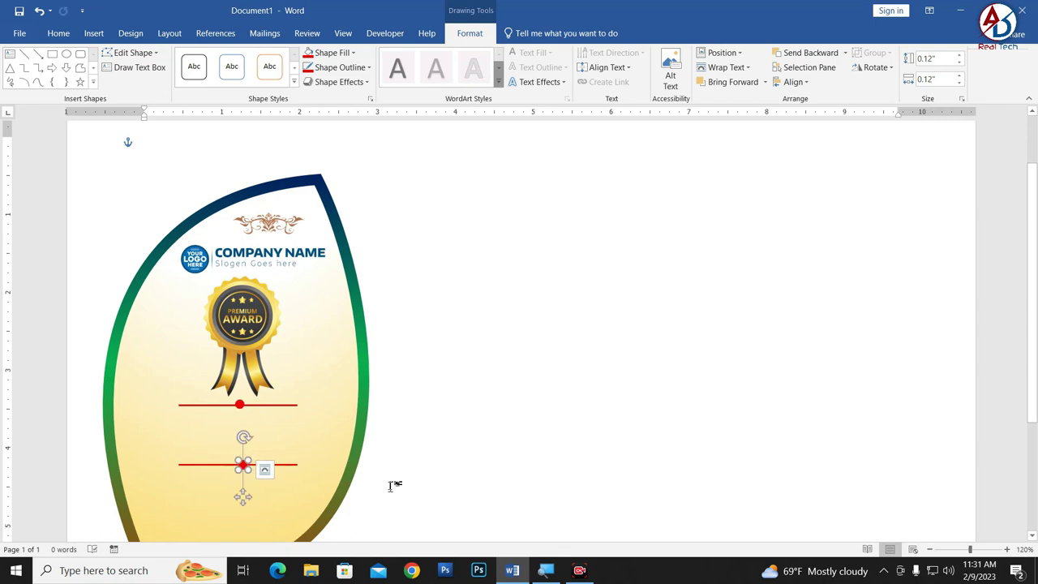
pyautogui.click(475, 467)
# Draw a text box about 0.66" by 1.67" between the two red lines
pyautogui.scroll(-3, 388, 457)
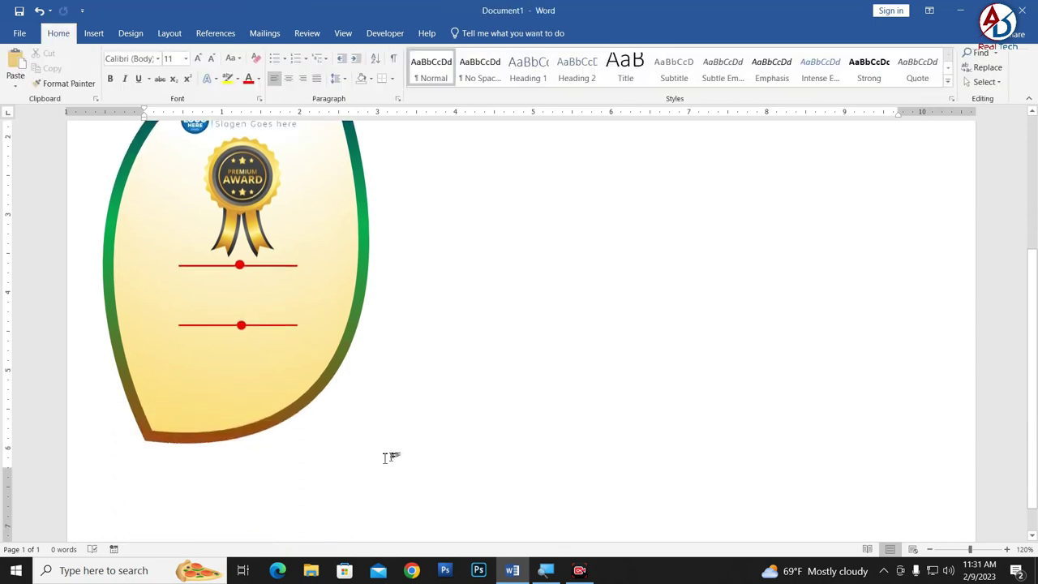
pyautogui.keyDown('ctrl'); pyautogui.scroll(-1, 254, 343); pyautogui.keyUp('ctrl')
pyautogui.keyDown('ctrl'); pyautogui.scroll(-2, 278, 347); pyautogui.keyUp('ctrl')
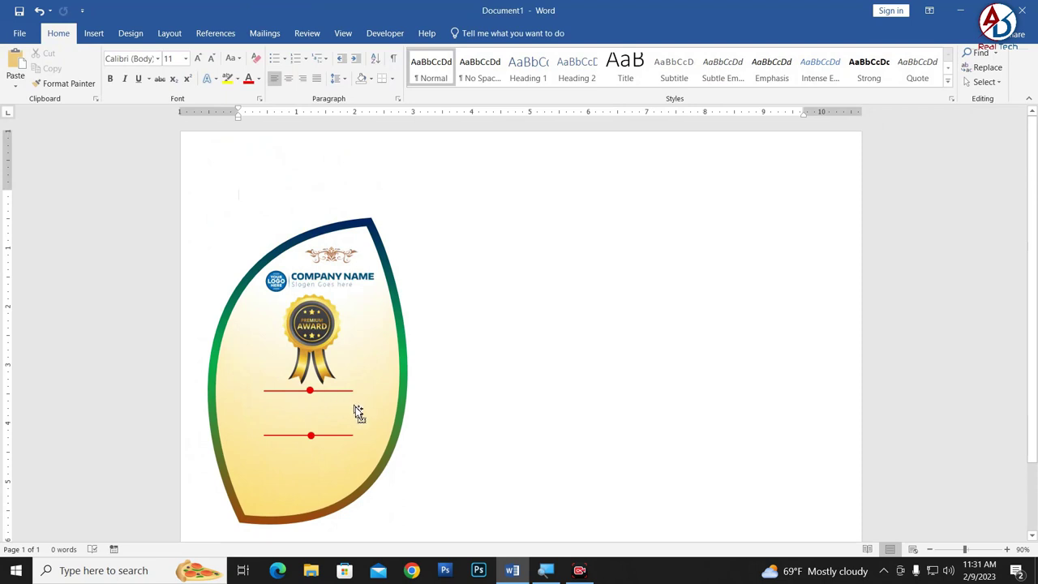
pyautogui.keyDown('ctrl'); pyautogui.scroll(-3, 357, 413); pyautogui.keyUp('ctrl')
pyautogui.keyDown('ctrl'); pyautogui.scroll(4, 371, 433); pyautogui.keyUp('ctrl')
pyautogui.keyDown('ctrl'); pyautogui.scroll(2, 325, 442); pyautogui.keyUp('ctrl')
pyautogui.scroll(-2, 179, 405)
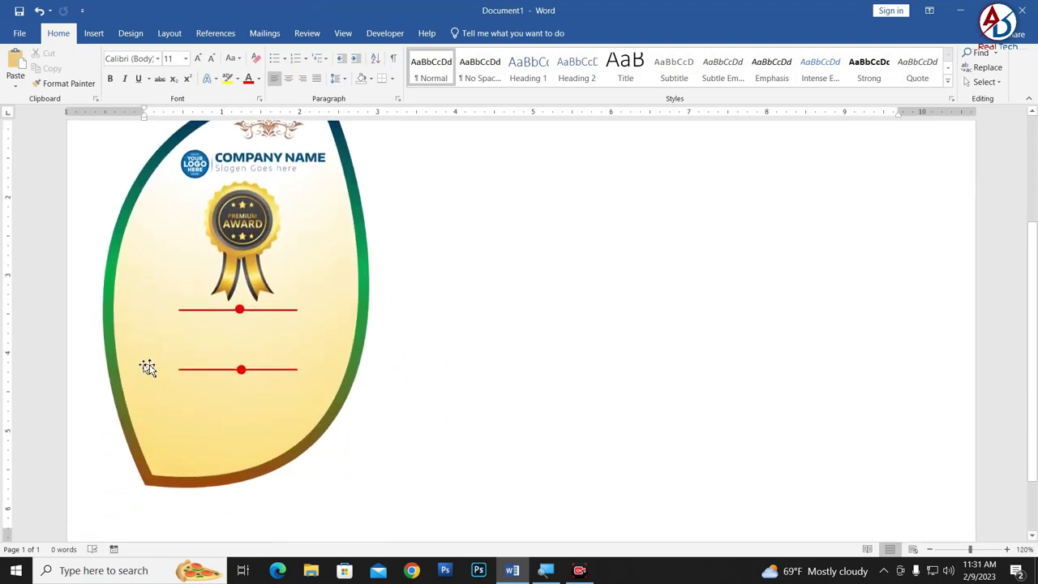
pyautogui.click(92, 33)
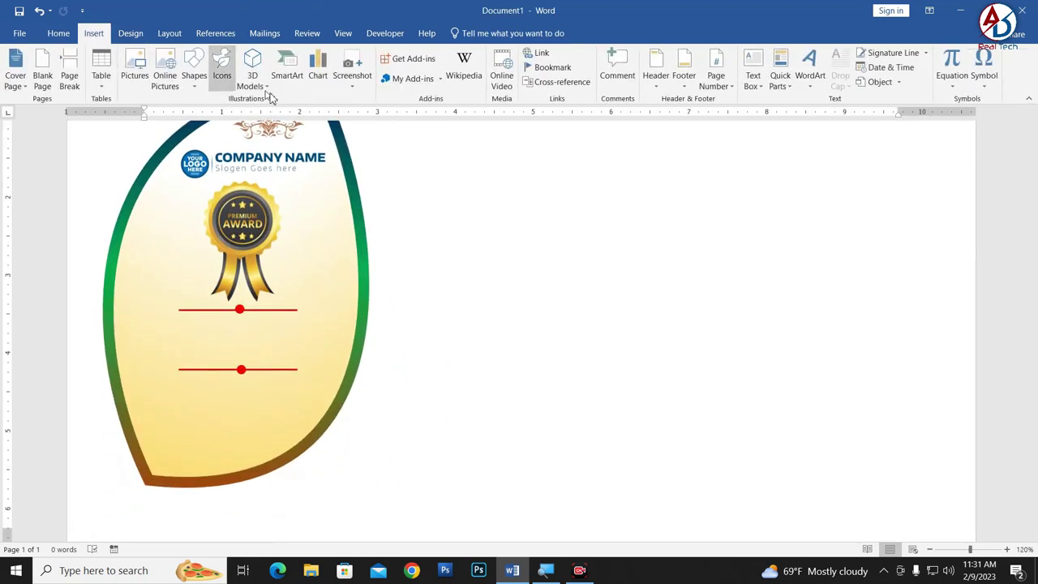
pyautogui.click(193, 71)
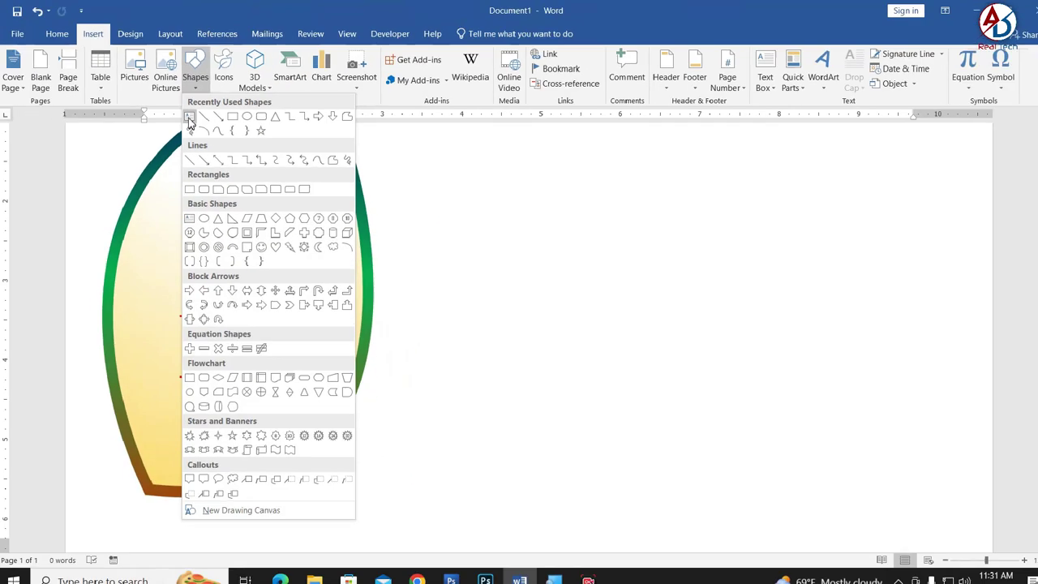
pyautogui.click(189, 120)
pyautogui.moveTo(179, 315); pyautogui.dragTo(308, 365)
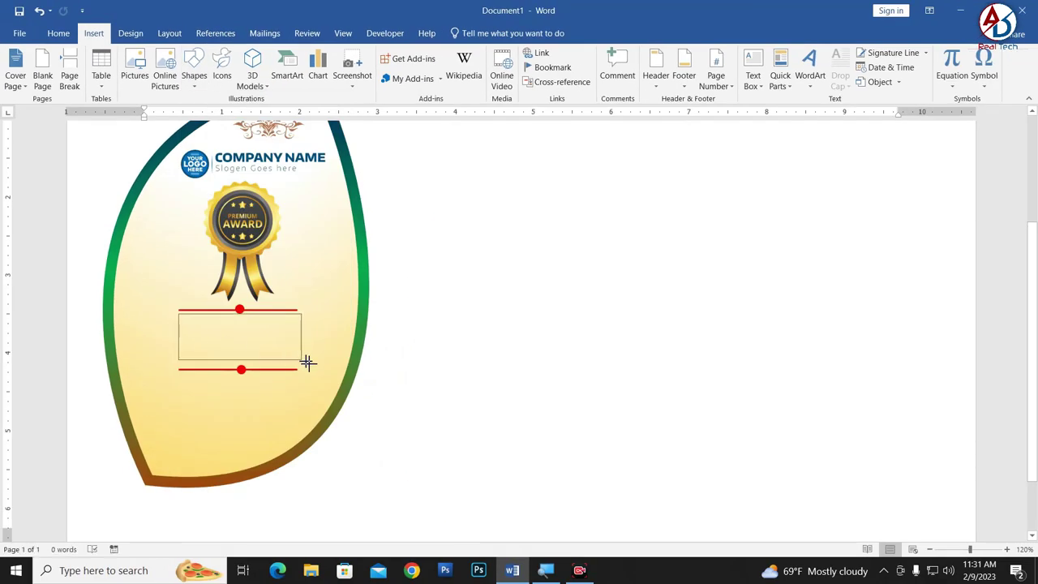
pyautogui.keyDown('ctrl'); pyautogui.scroll(3, 308, 365); pyautogui.keyUp('ctrl')
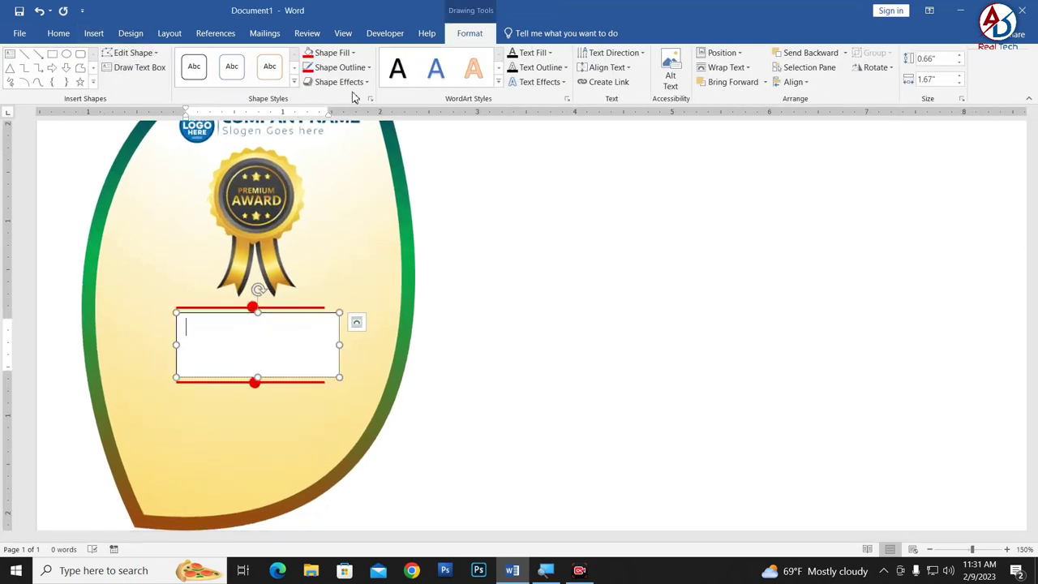
# Format all the text box text as No Spacing, 9 pt Century Gothic, centred
pyautogui.click(59, 33)
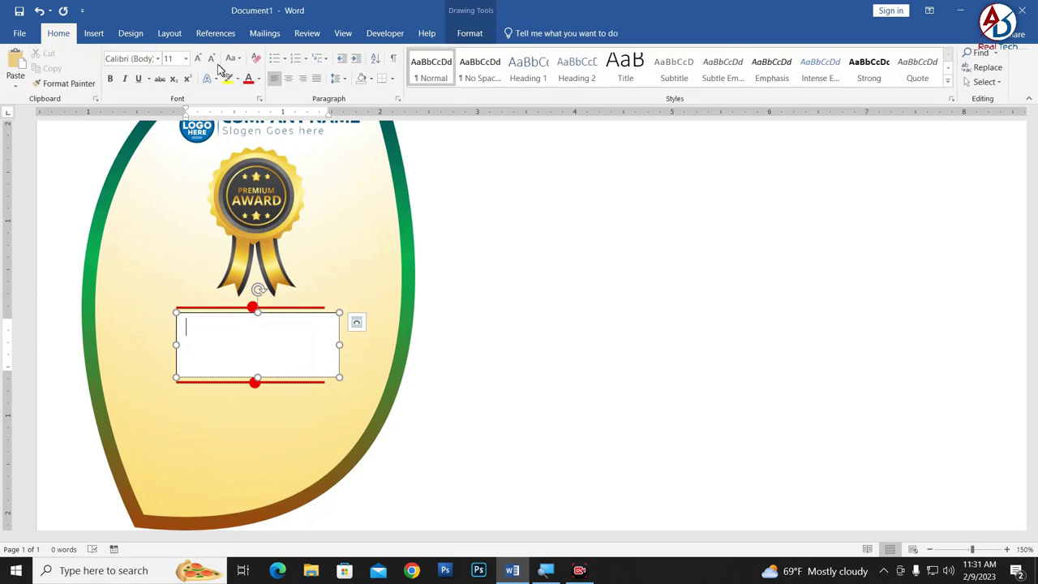
pyautogui.click(209, 61)
pyautogui.click(209, 61)
pyautogui.click(159, 60)
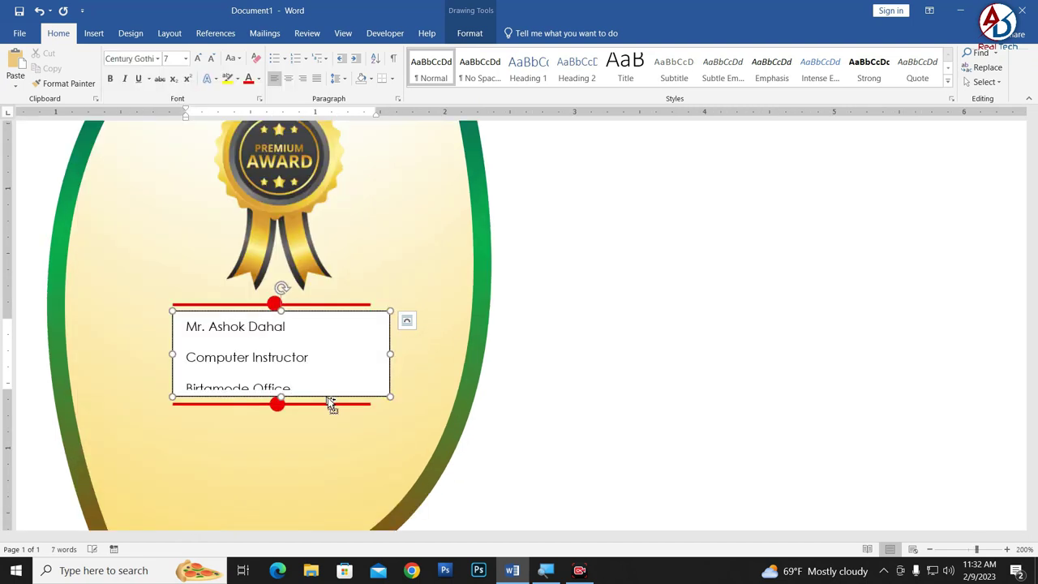
pyautogui.hotkey('ctrl', 'a')
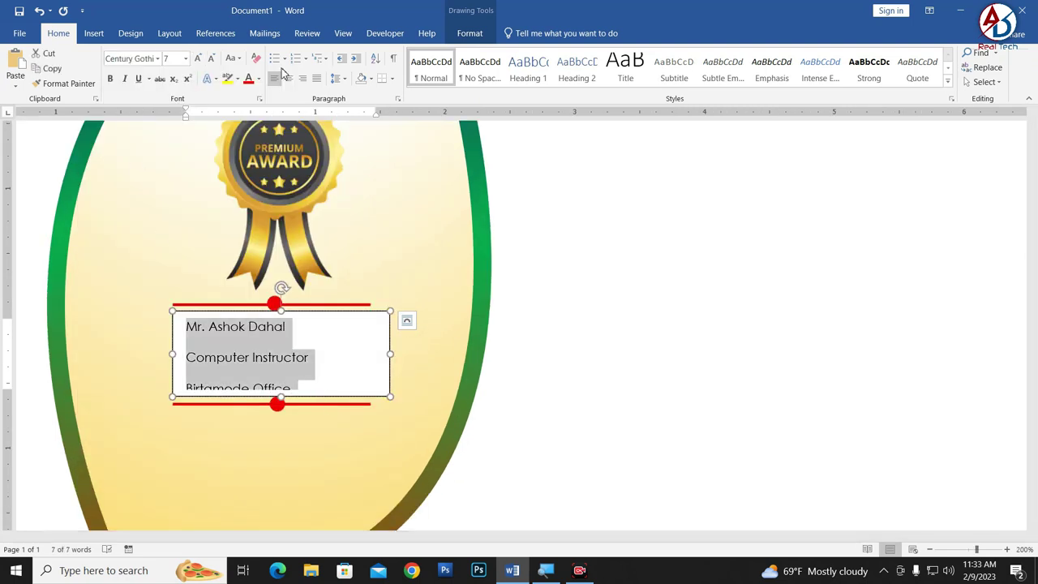
pyautogui.click(478, 70)
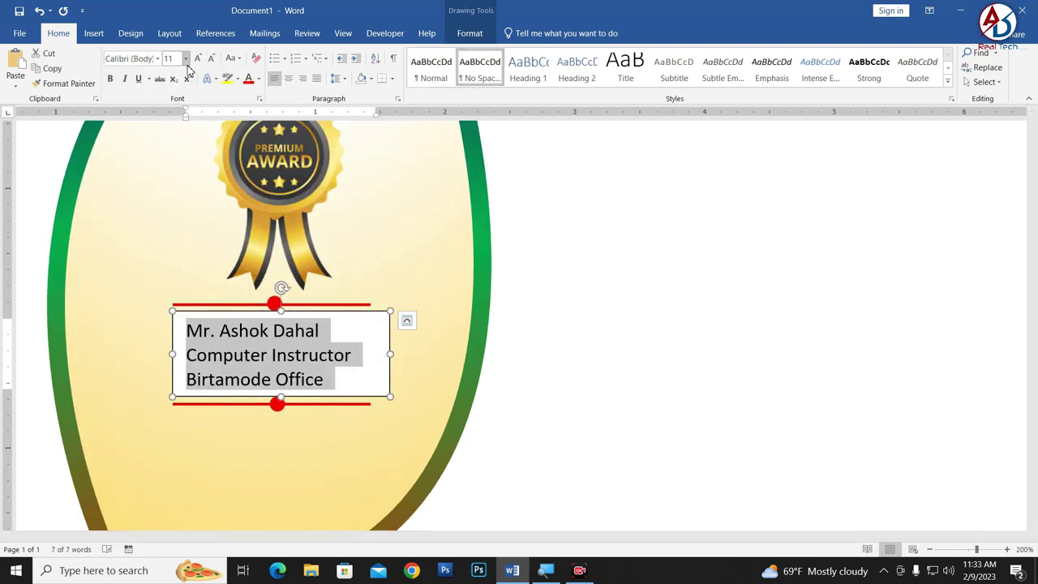
pyautogui.click(158, 58)
pyautogui.click(148, 135)
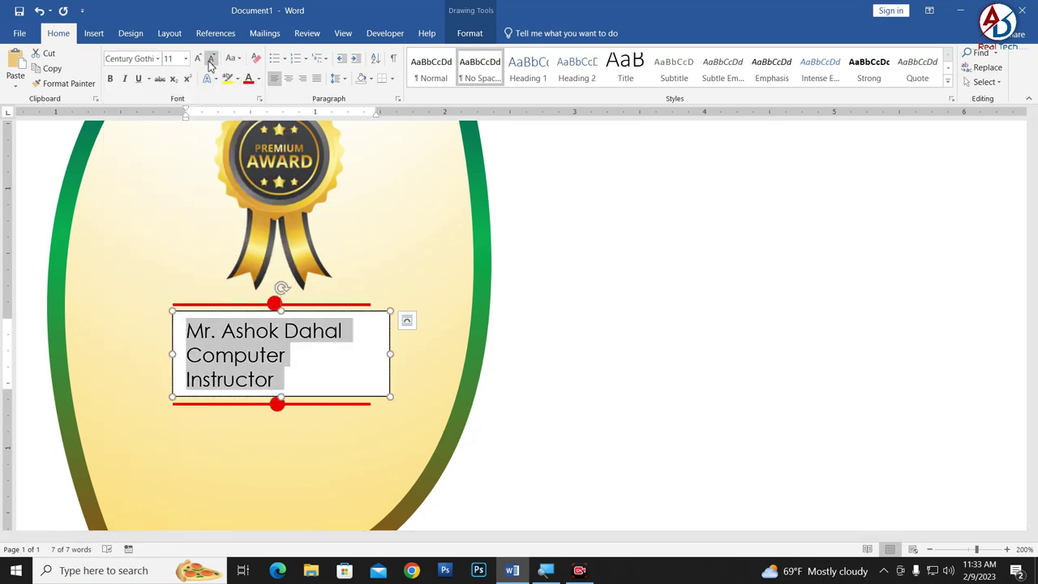
pyautogui.click(209, 60)
pyautogui.click(210, 59)
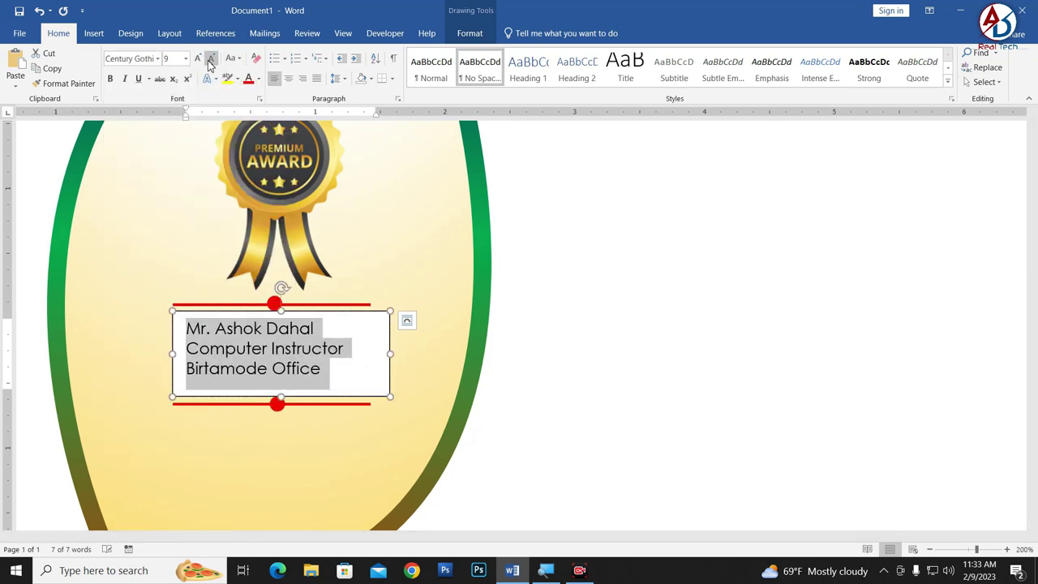
pyautogui.click(288, 78)
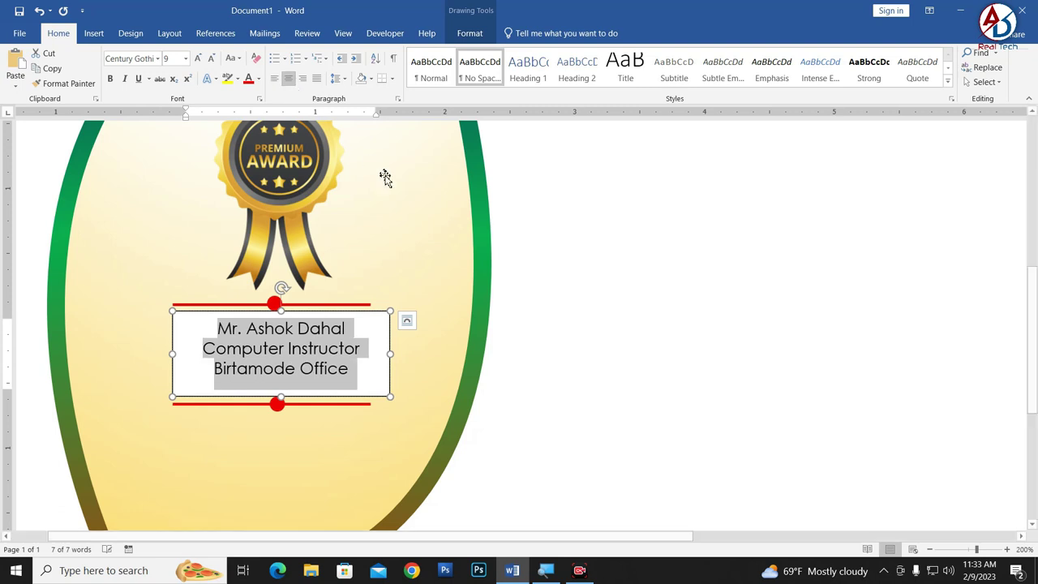
pyautogui.click(470, 33)
pyautogui.click(341, 67)
# Give the signatory text box no outline and no fill
pyautogui.click(341, 181)
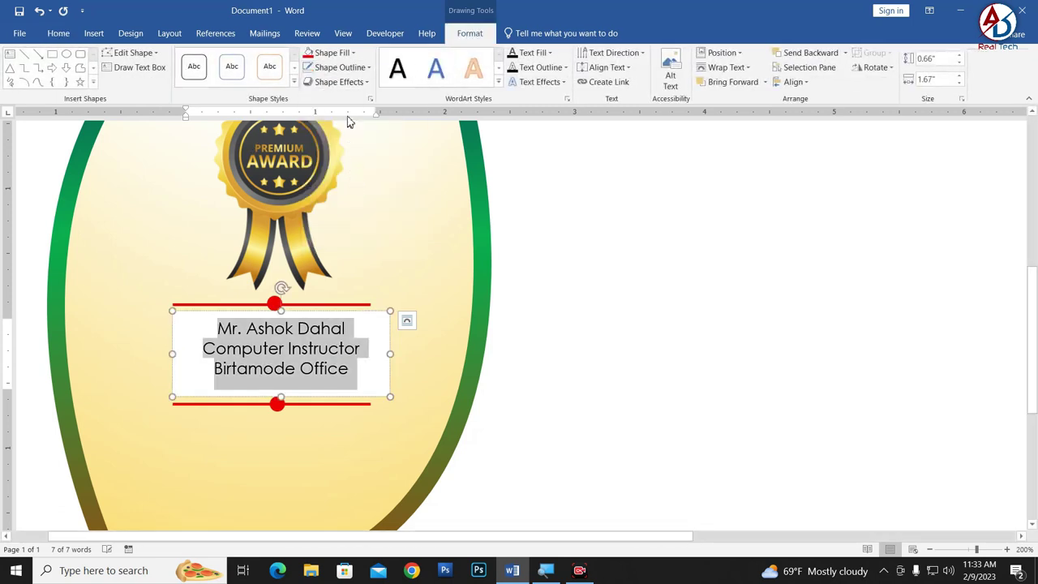
pyautogui.click(332, 53)
pyautogui.click(334, 168)
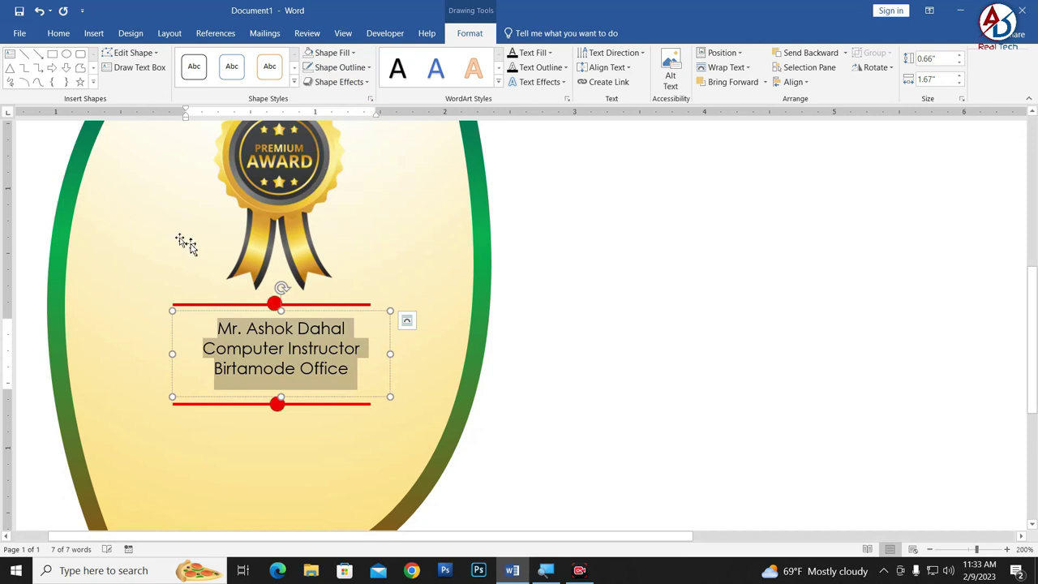
pyautogui.scroll(-3, 336, 313)
pyautogui.scroll(2, 333, 243)
# Colour the signatory text blue and shift the box slightly left
pyautogui.click(535, 54)
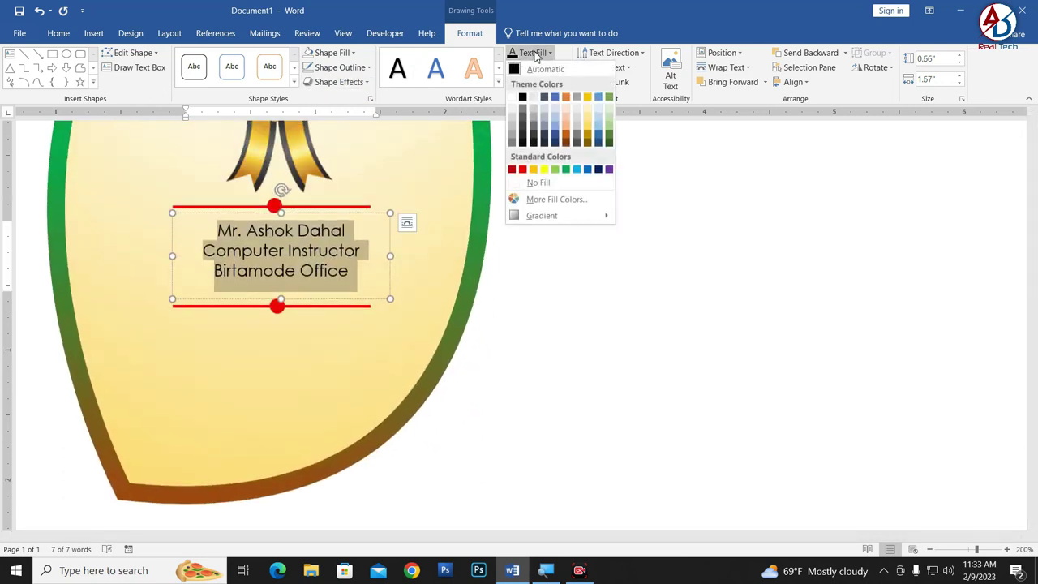
pyautogui.click(587, 171)
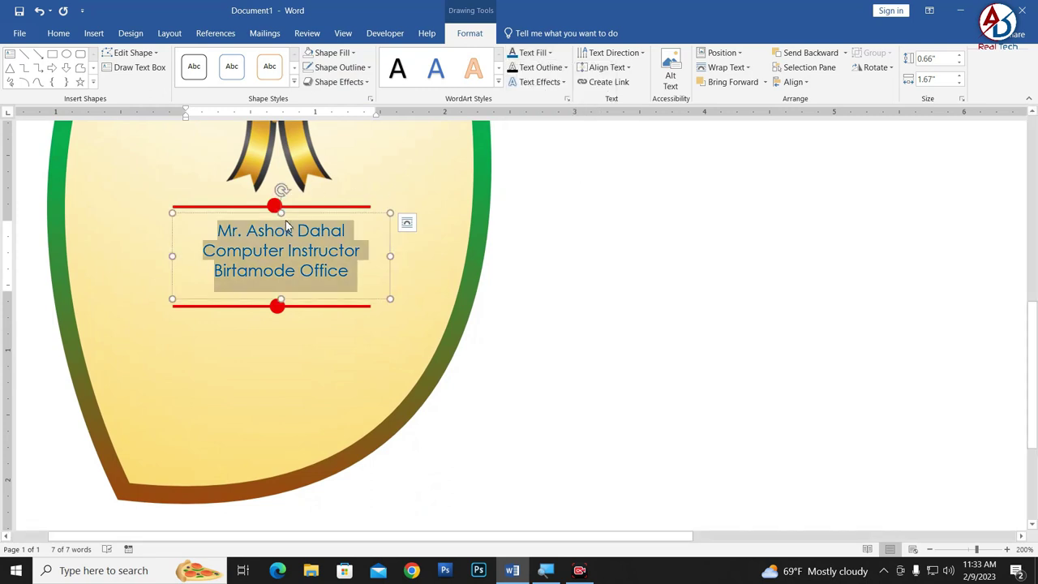
pyautogui.moveTo(318, 215); pyautogui.dragTo(309, 206)
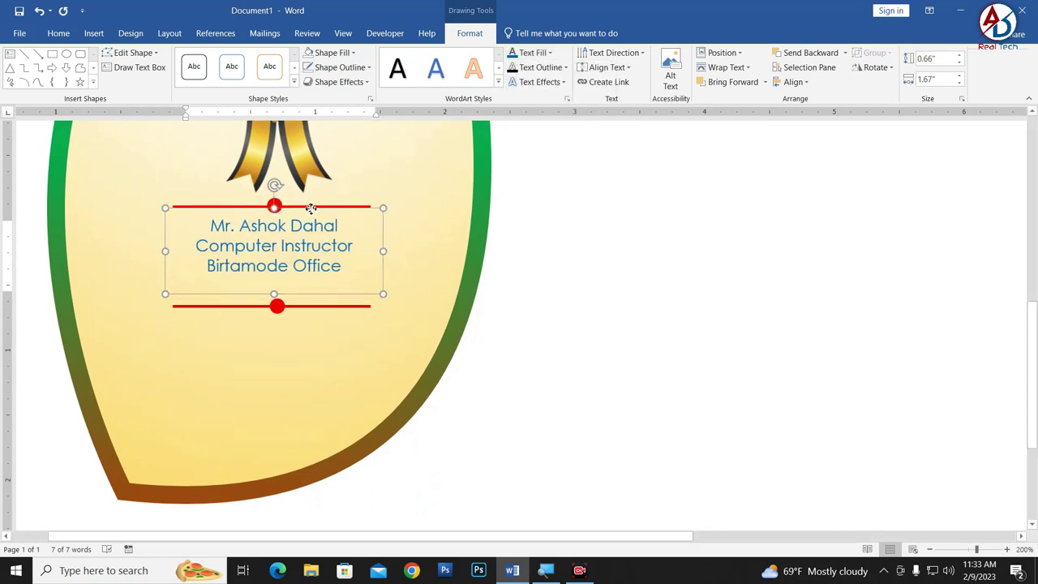
pyautogui.click(284, 311)
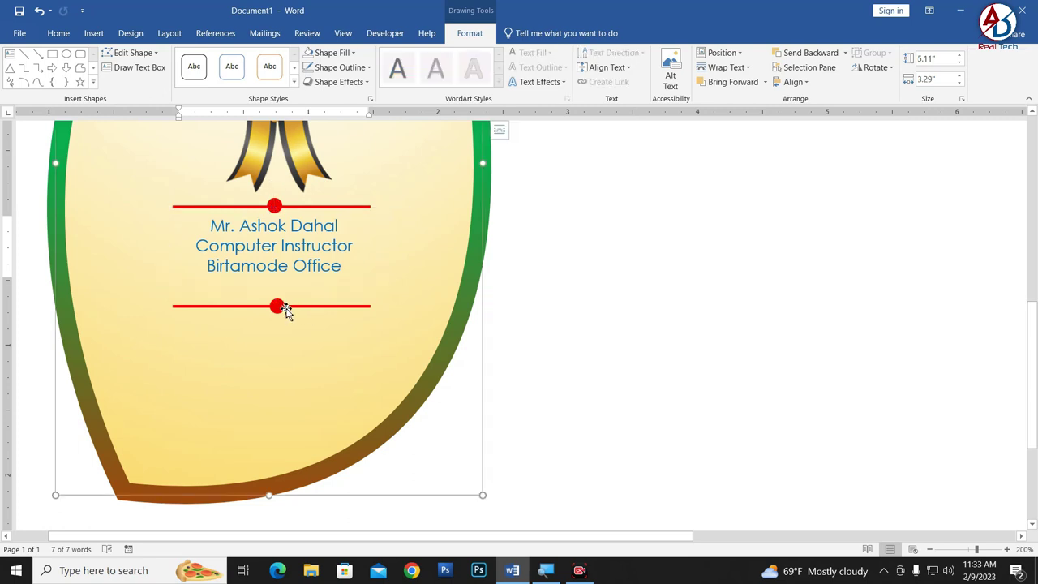
pyautogui.keyDown('shift'); pyautogui.click(280, 306); pyautogui.keyUp('shift')
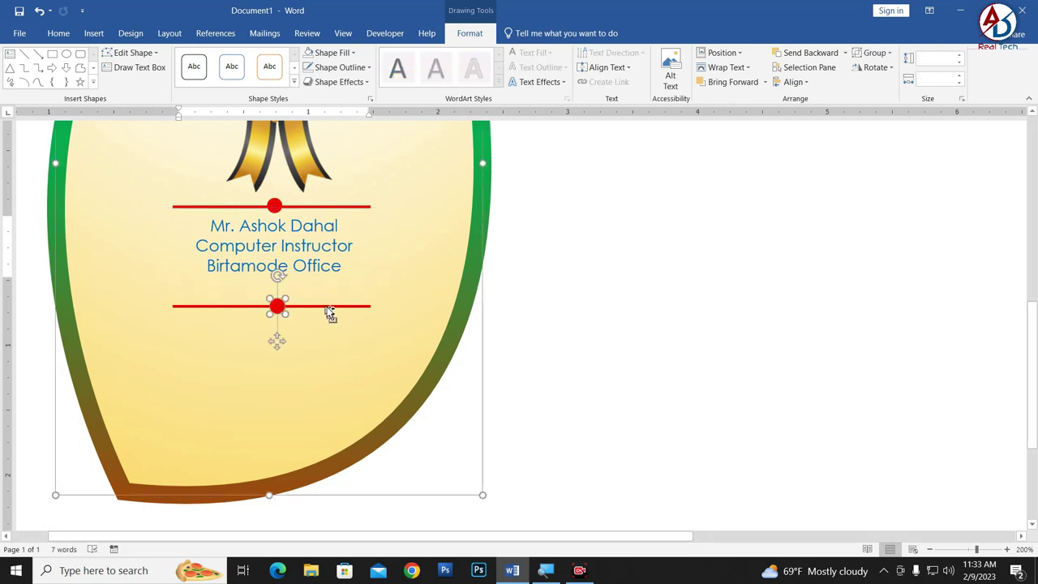
# Group the lower red line with its dot using the Selection Pane and nudge them up
pyautogui.click(640, 370)
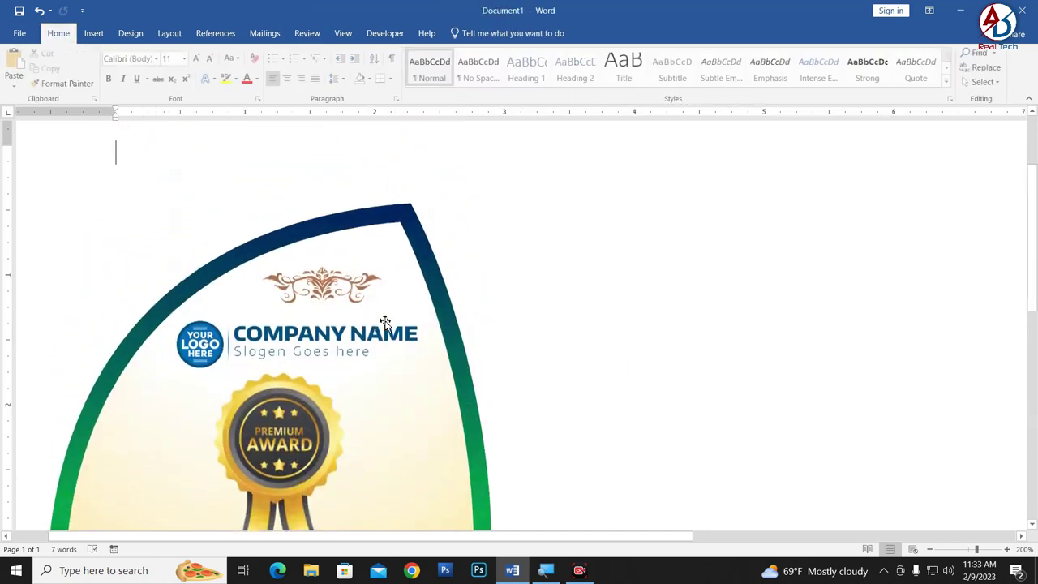
pyautogui.scroll(-3, 389, 329)
pyautogui.click(277, 432)
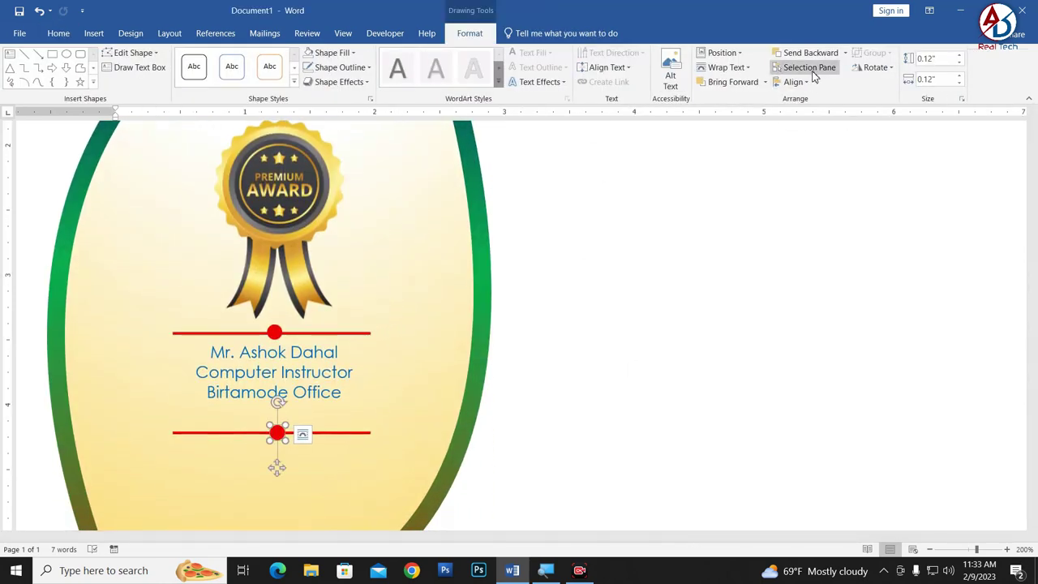
pyautogui.click(804, 68)
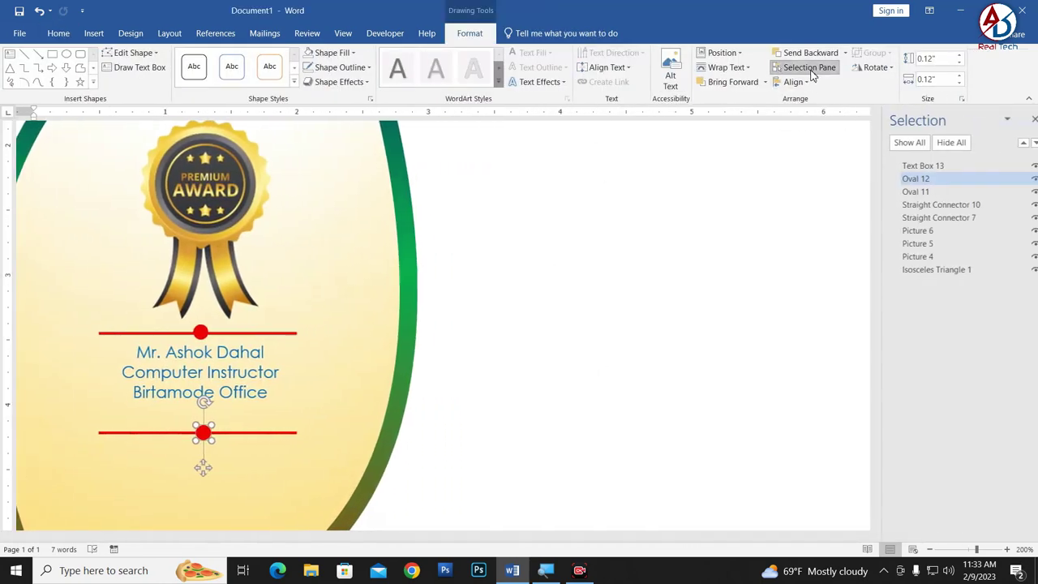
pyautogui.keyDown('ctrl'); pyautogui.click(924, 206); pyautogui.keyUp('ctrl')
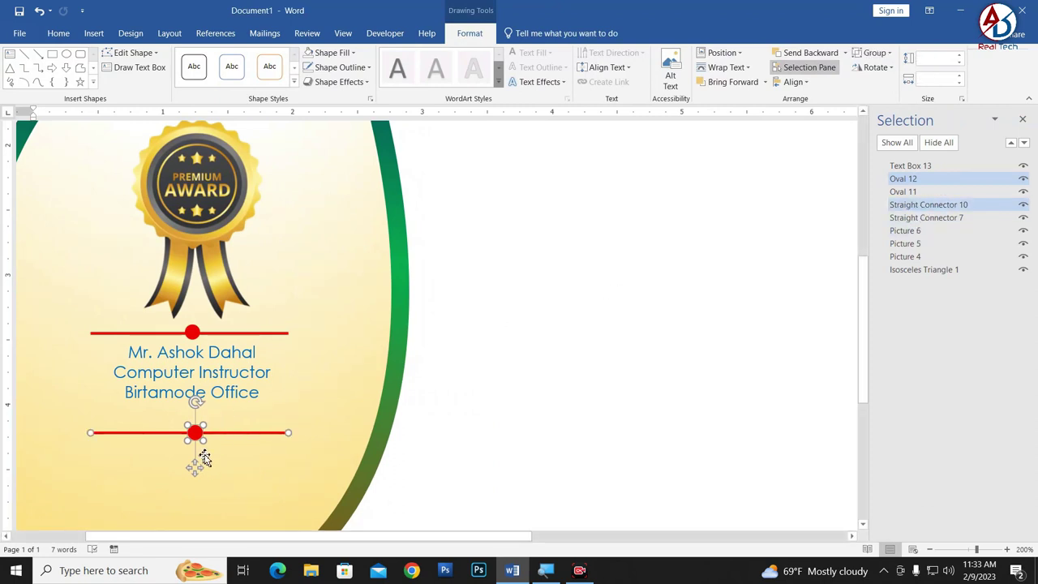
pyautogui.hotkey('ctrl', 'Up')
pyautogui.hotkey('ctrl', 'Up')
pyautogui.hotkey('ctrl', 'Up')
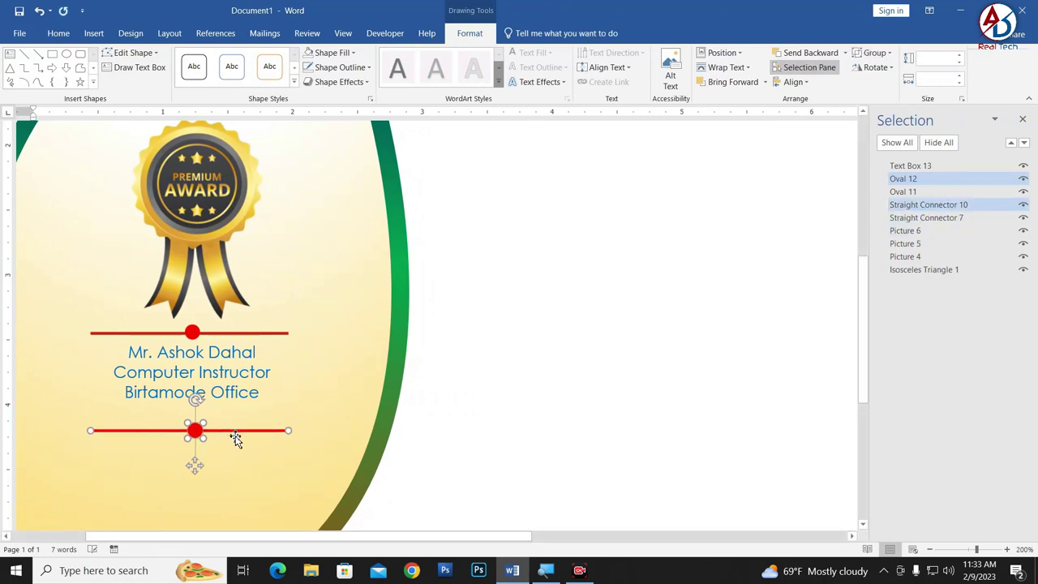
pyautogui.hotkey('ctrl', 'Up')
pyautogui.hotkey('ctrl', 'Up')
pyautogui.hotkey('ctrl', 'Up')
pyautogui.hotkey('ctrl', 'Up')
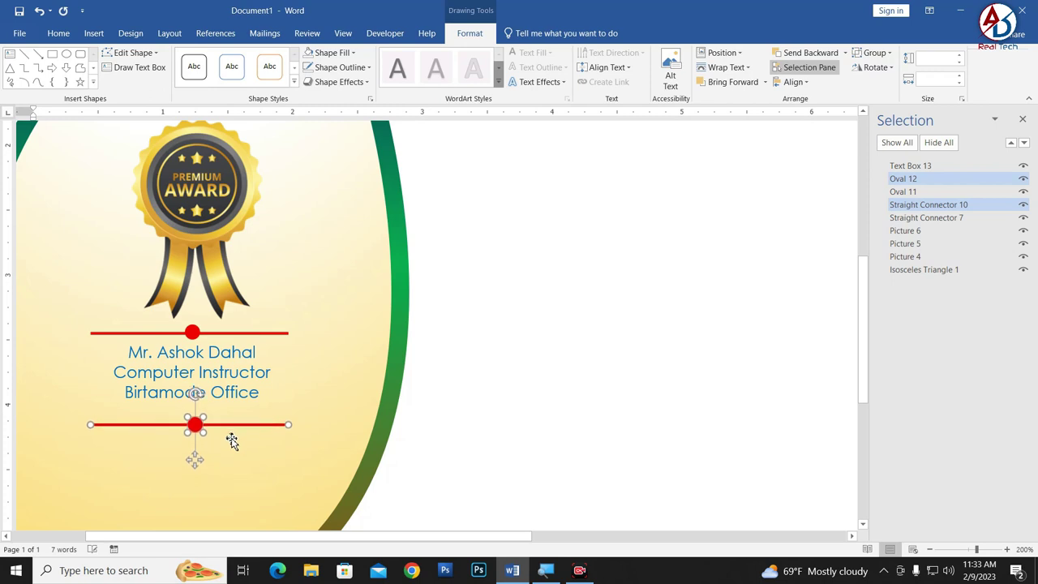
pyautogui.hotkey('ctrl', 'Up')
pyautogui.hotkey('ctrl', 'Up')
pyautogui.hotkey('ctrl', 'Up')
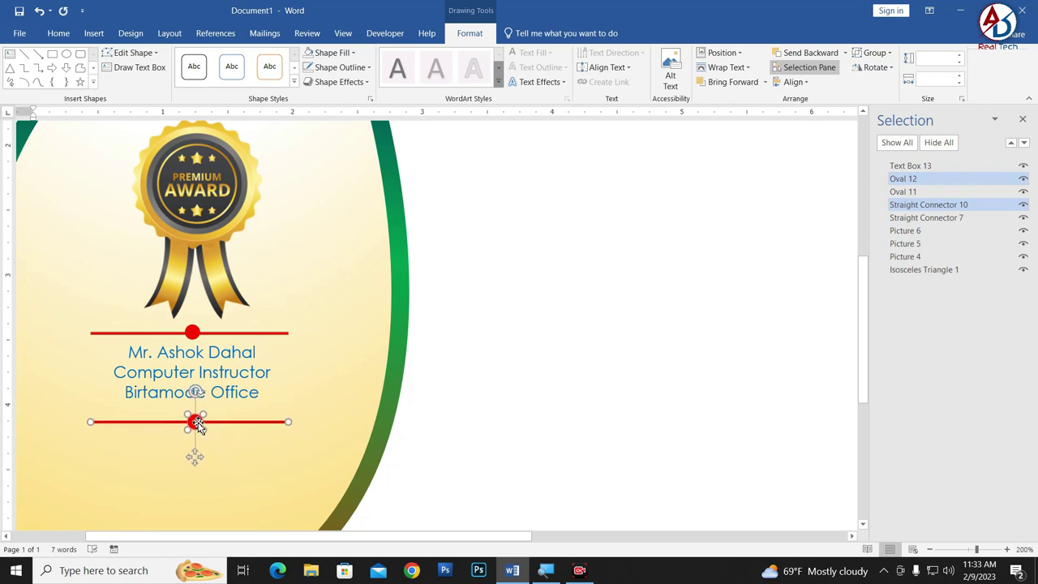
pyautogui.rightClick(198, 424)
pyautogui.moveTo(241, 284)
pyautogui.click(338, 280)
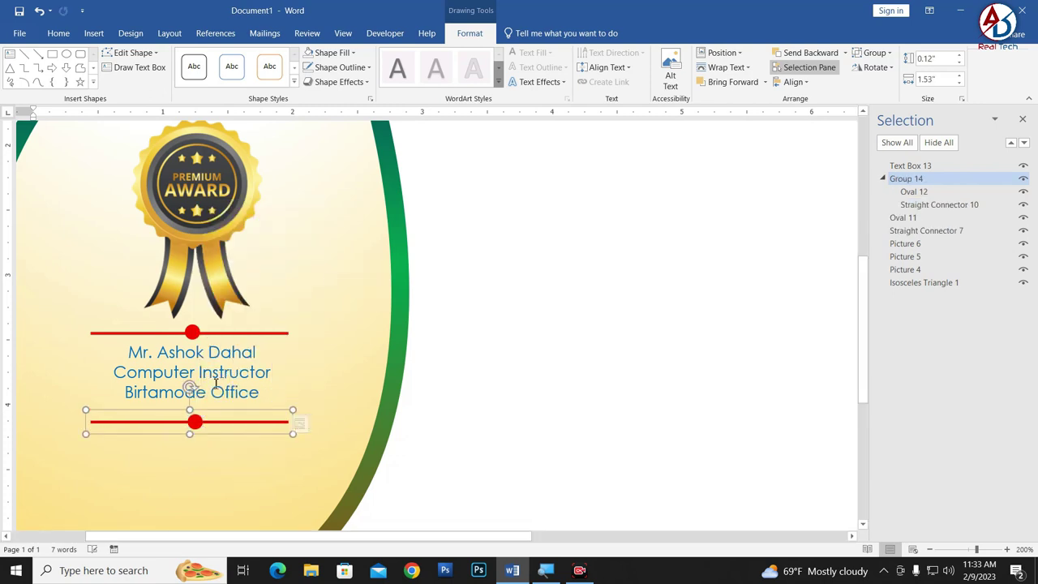
pyautogui.moveTo(198, 423); pyautogui.dragTo(199, 412)
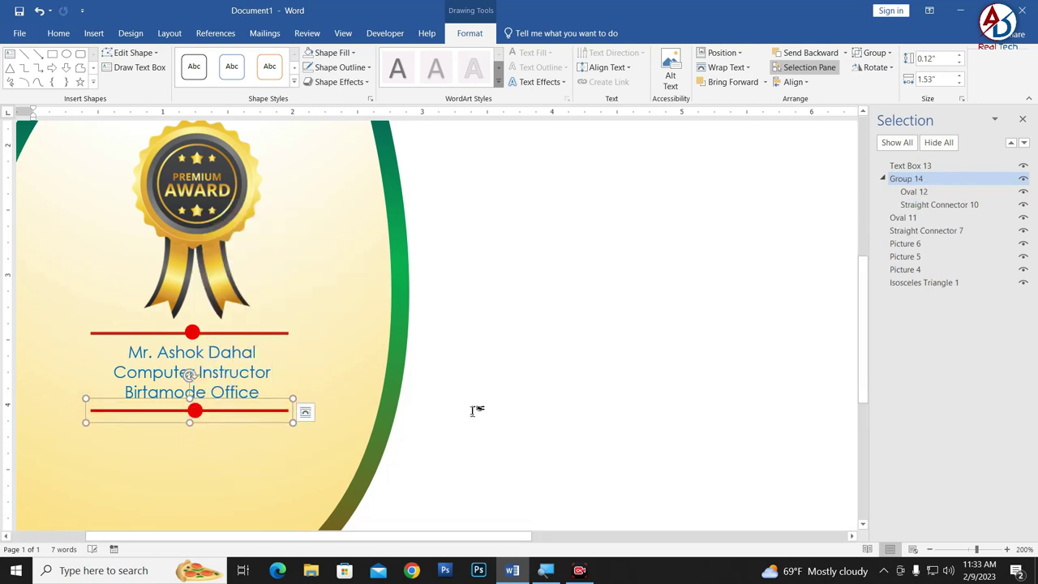
pyautogui.scroll(-4, 255, 359)
pyautogui.scroll(1, 167, 324)
# Duplicate the signatory text box below the lower line and type 'Feb, 5, 2023'
pyautogui.click(217, 179)
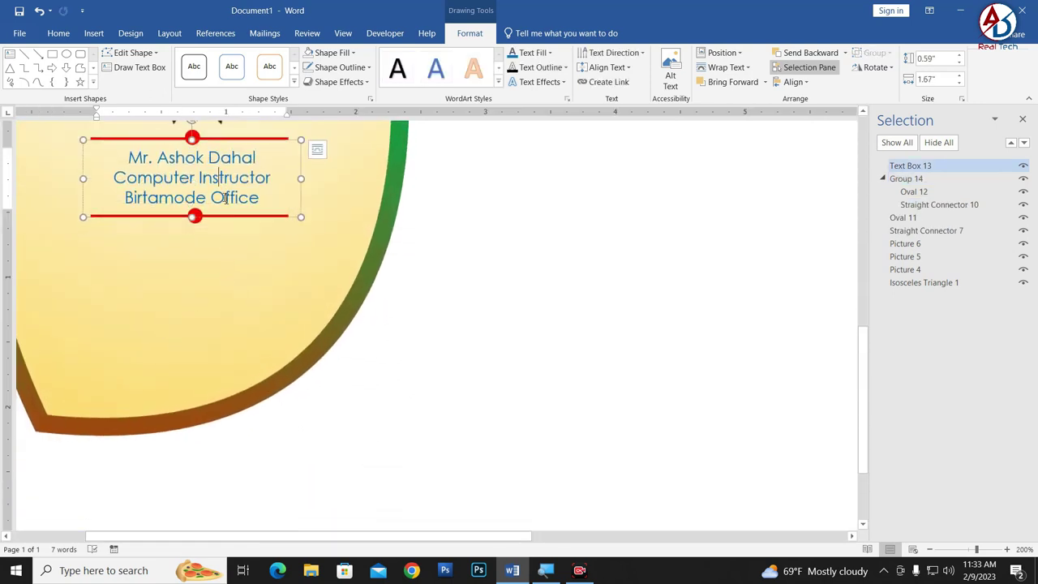
pyautogui.moveTo(245, 224); pyautogui.dragTo(235, 302)
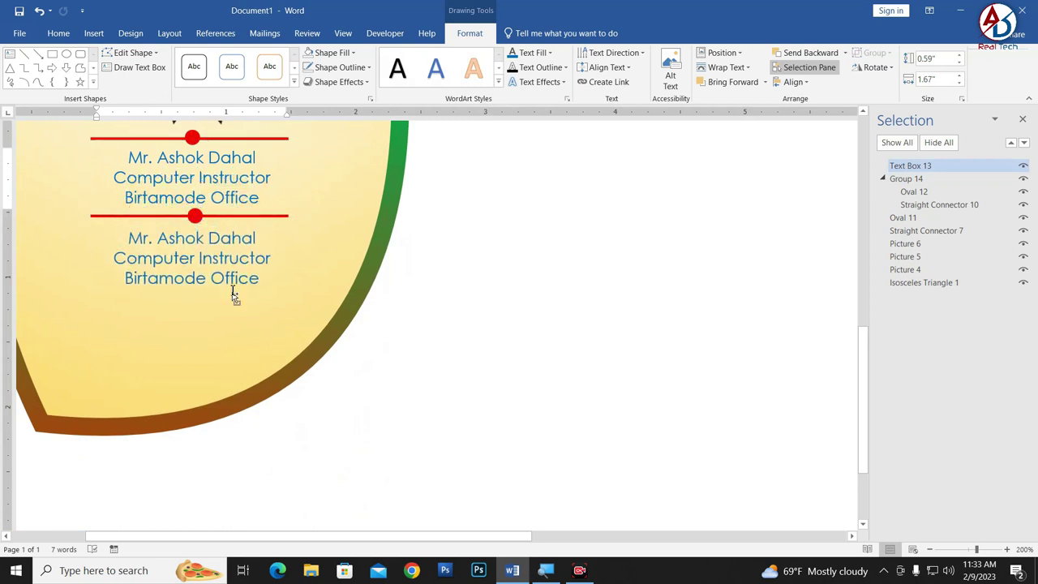
pyautogui.hotkey('ctrl', 'a')
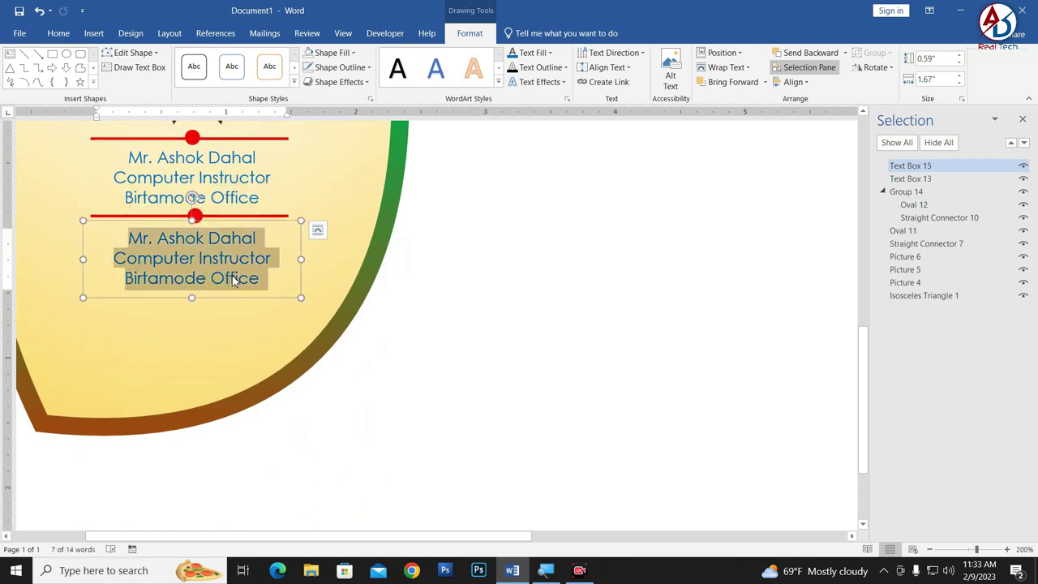
pyautogui.write('Feb, 5, 2023')
pyautogui.press('Return')
# Finish the 'Excellence Award' text and duplicate the date text box further down
pyautogui.write('Excellence Award')
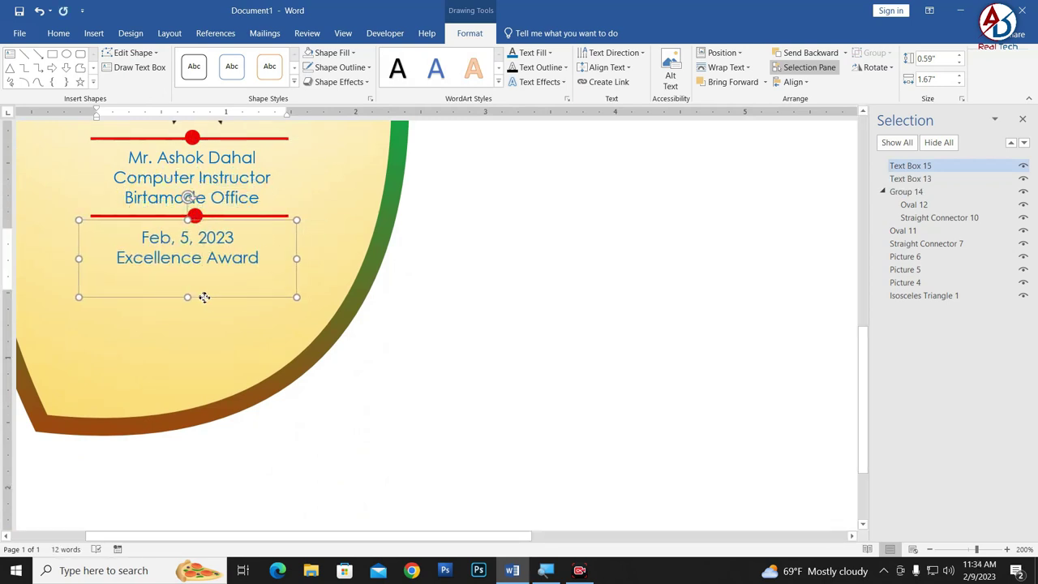
pyautogui.click(204, 298)
pyautogui.moveTo(234, 303); pyautogui.dragTo(232, 406)
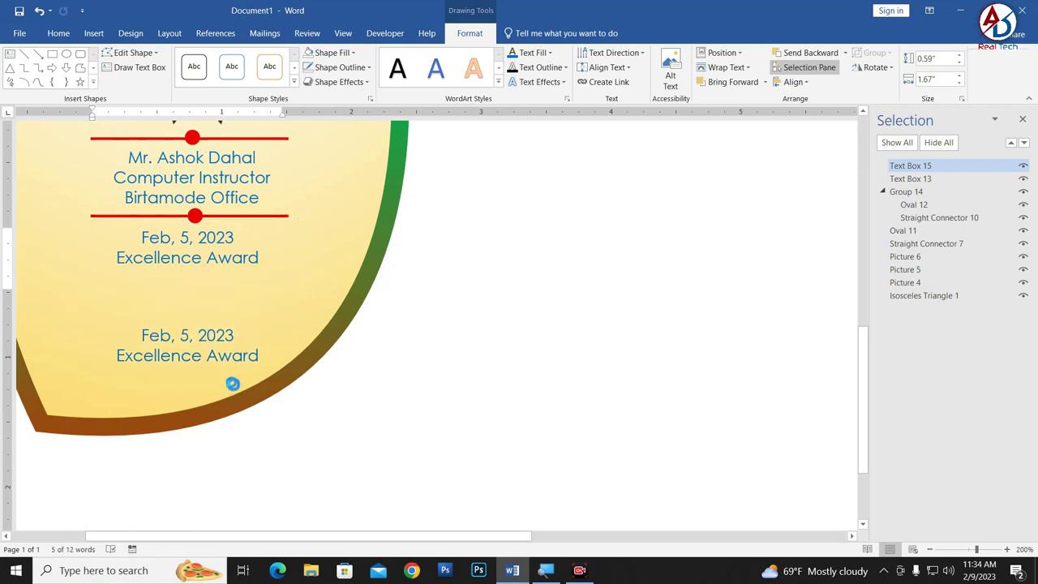
# Replace the copied text with a signature line, the signer's name and CEO, shifted slightly left
pyautogui.click(206, 369)
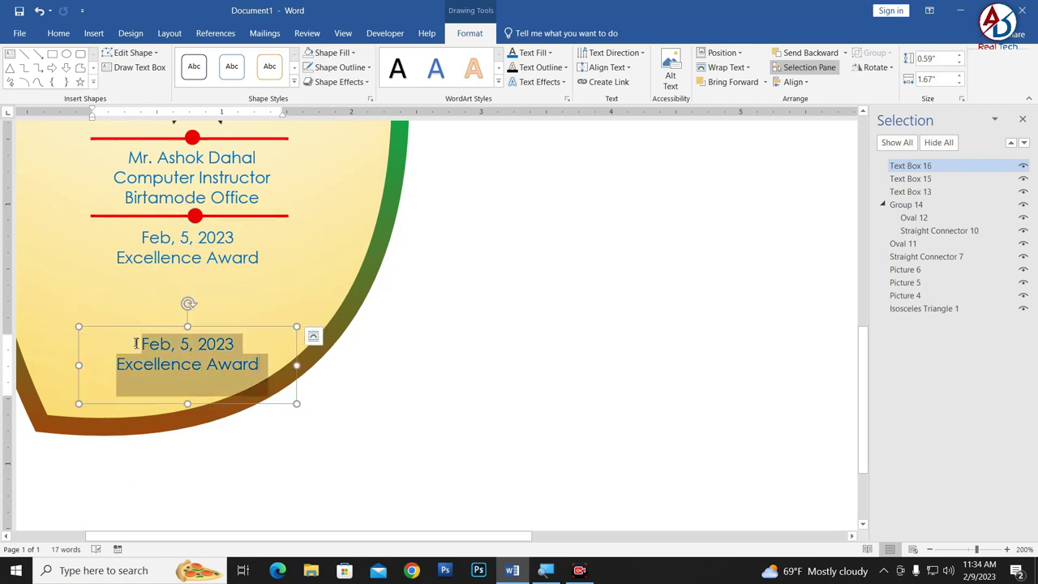
pyautogui.moveTo(261, 368); pyautogui.dragTo(133, 347)
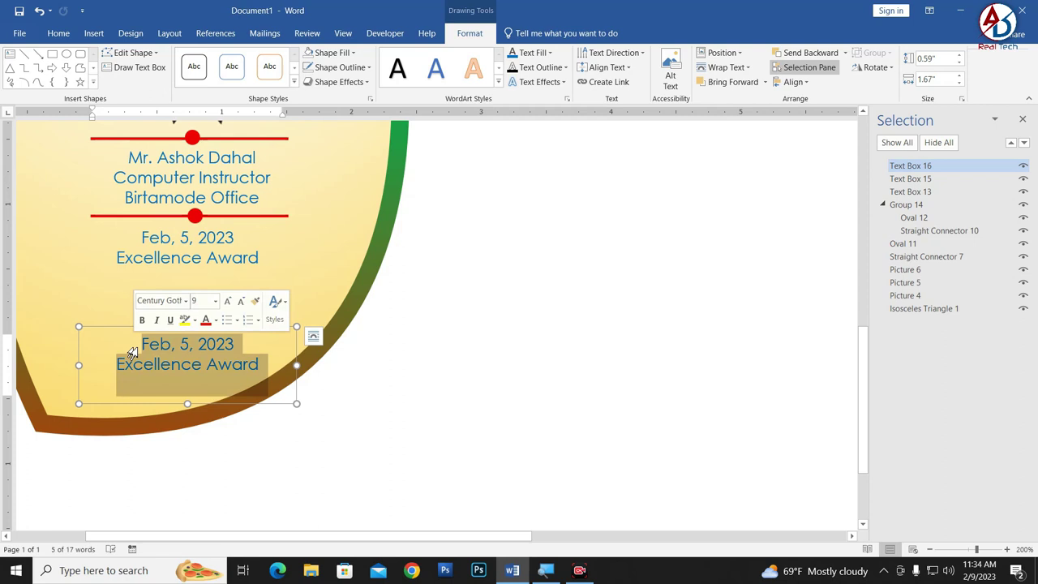
pyautogui.hotkey('ctrl', 'v')
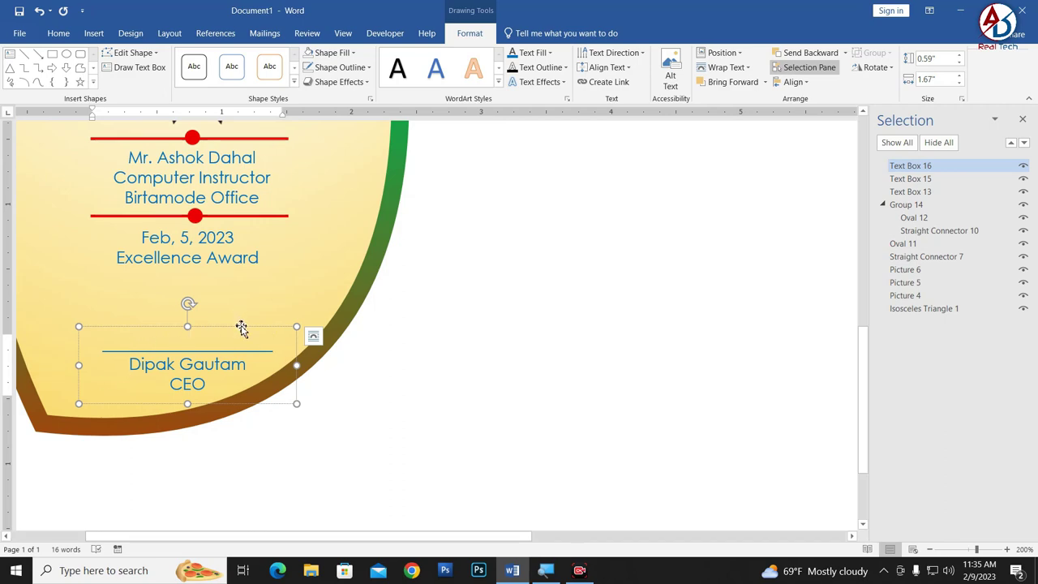
pyautogui.moveTo(242, 328); pyautogui.dragTo(228, 324)
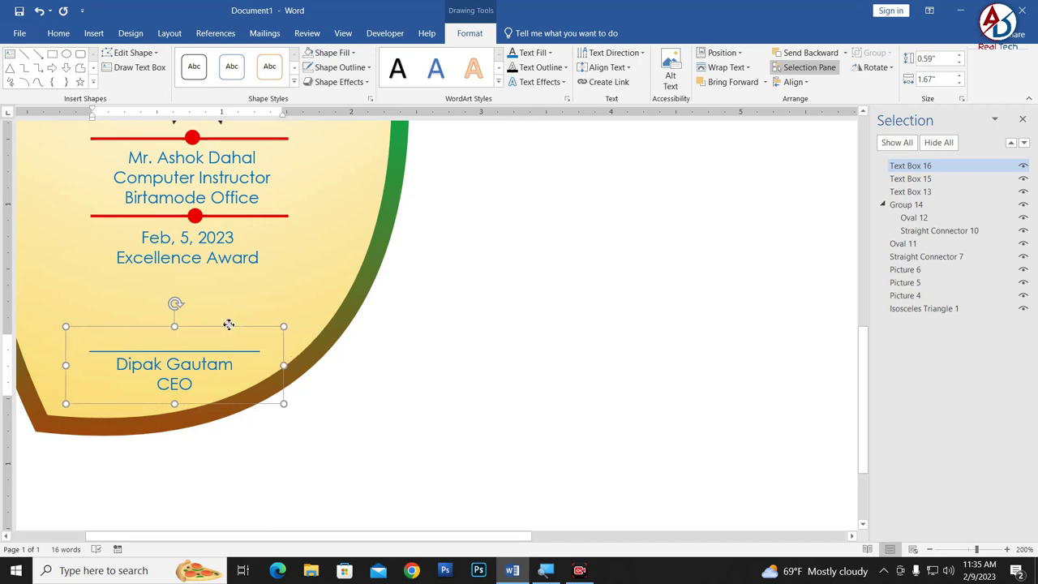
# Deselect the text box and review the complete leaf certificate, then bring up the Insert commands
pyautogui.click(458, 410)
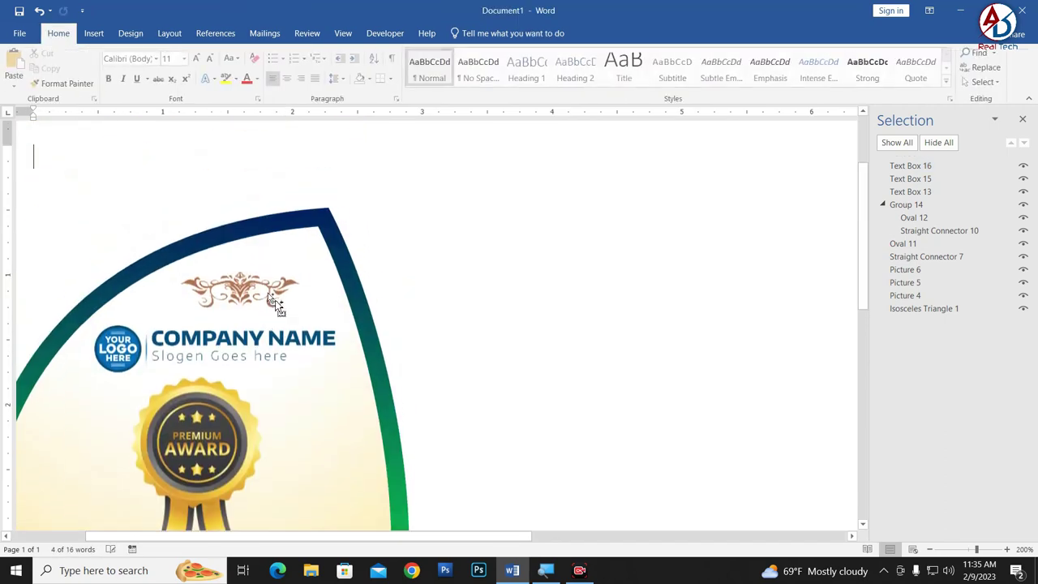
pyautogui.scroll(-12, 274, 300)
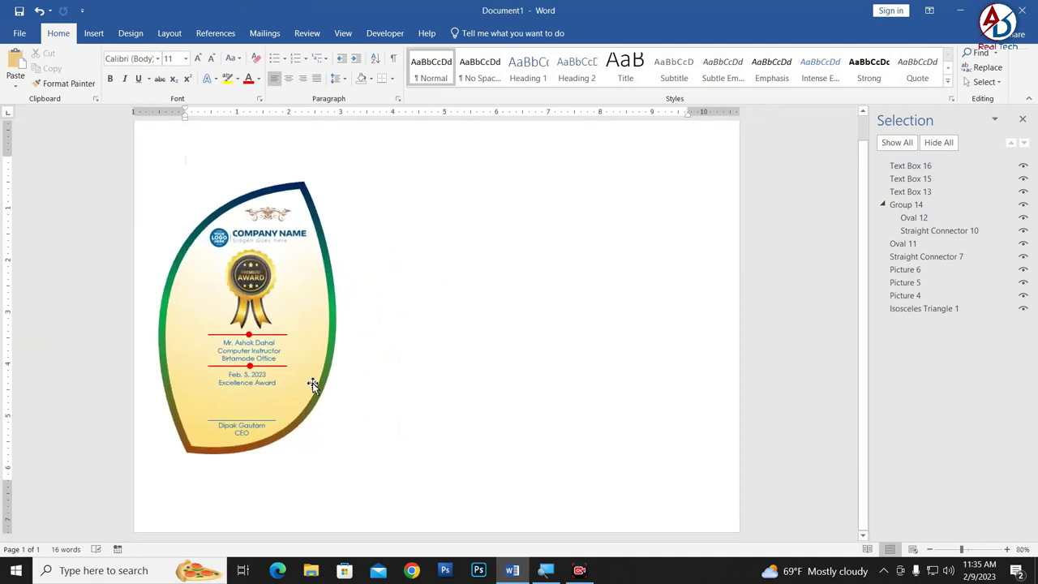
pyautogui.scroll(1, 312, 385)
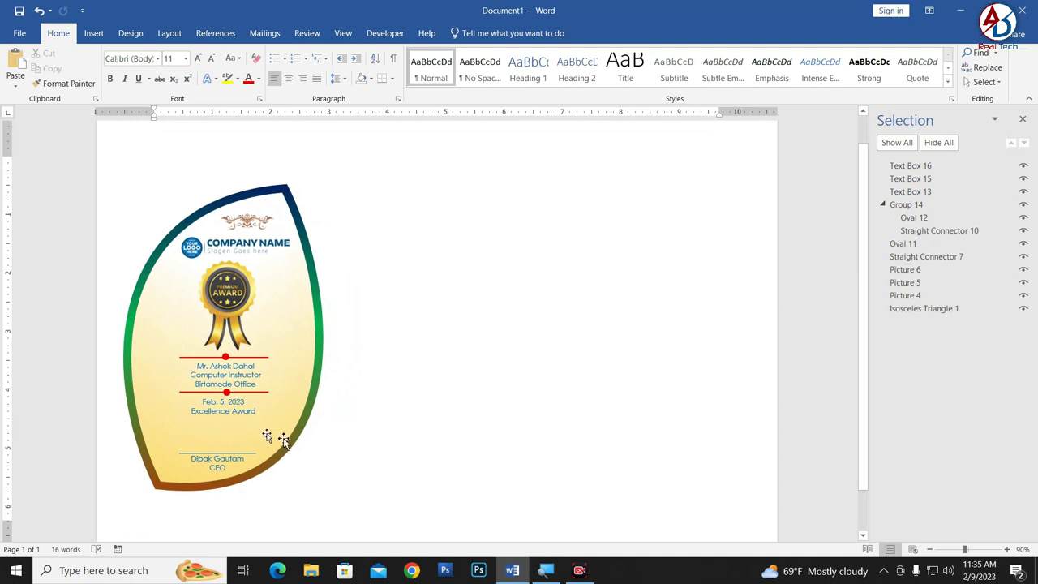
pyautogui.scroll(-1, 231, 436)
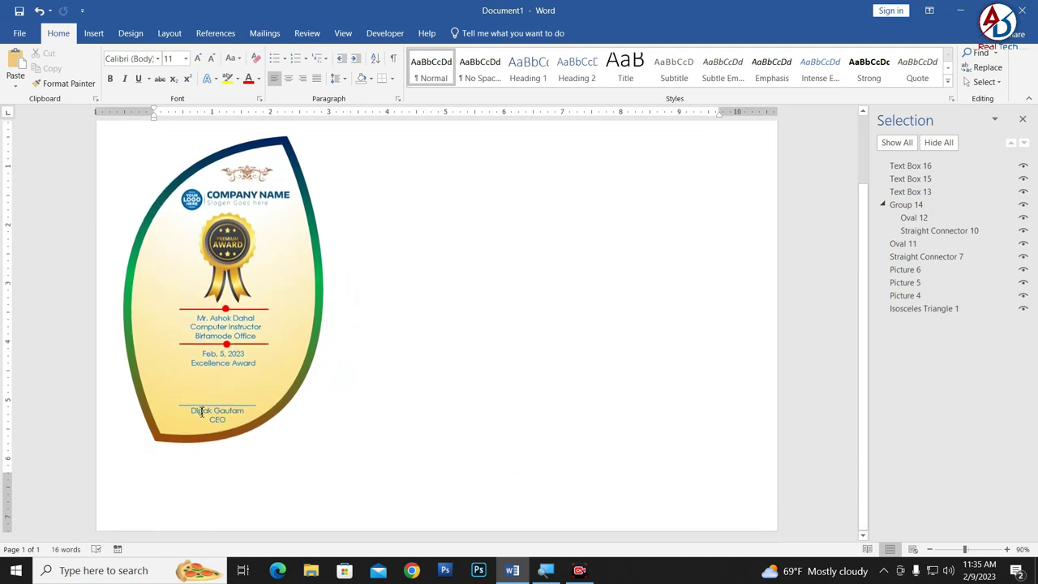
pyautogui.click(94, 33)
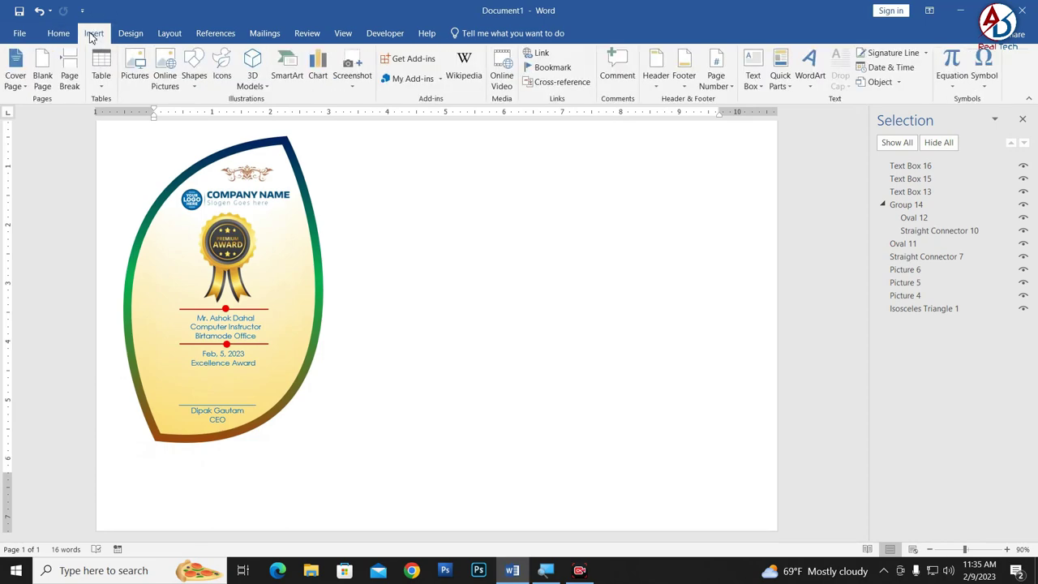
# Insert the handwritten signature picture from the Desktop folder
pyautogui.click(134, 69)
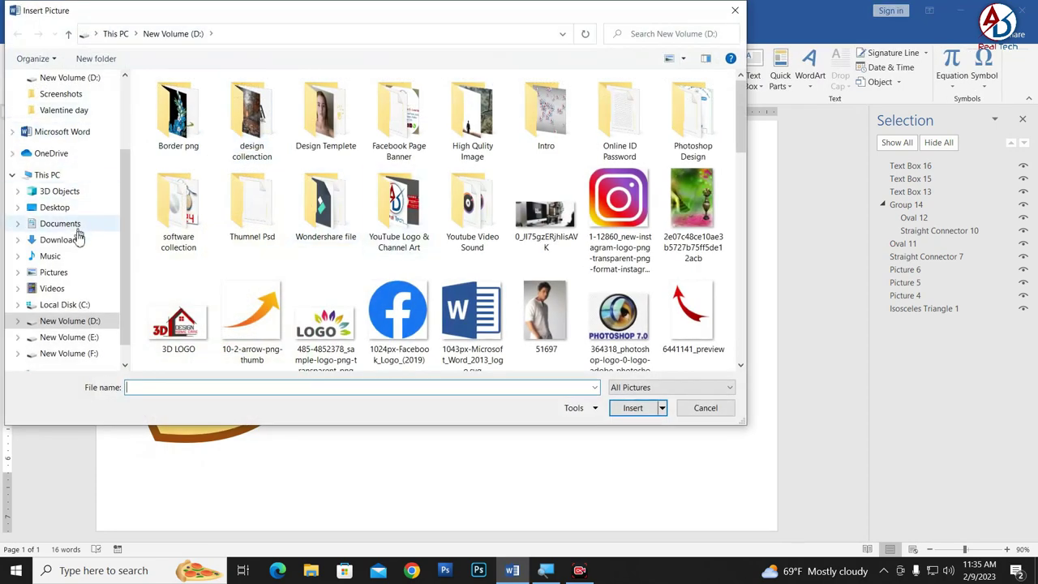
pyautogui.click(55, 208)
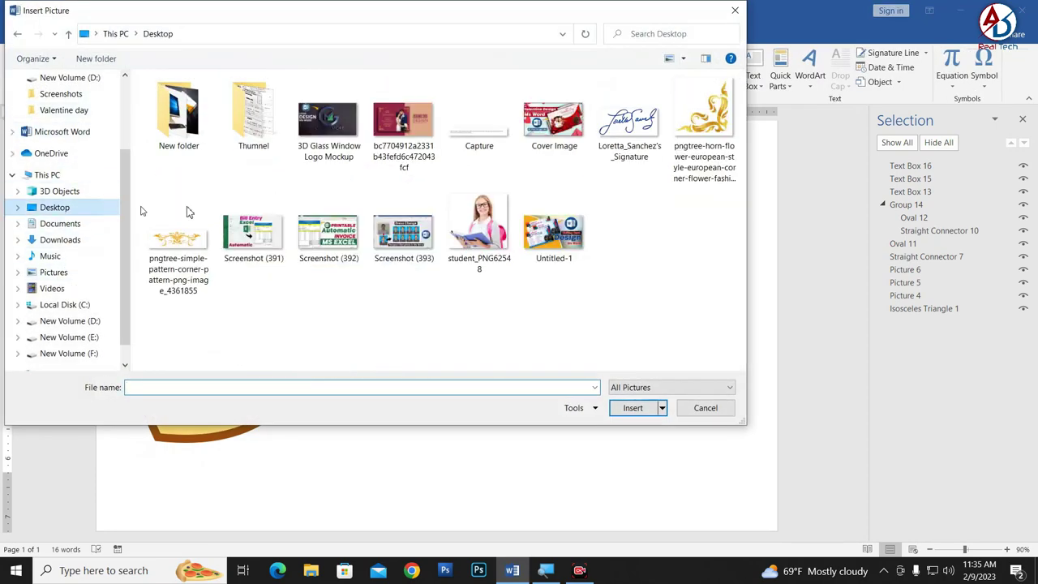
pyautogui.click(629, 122)
pyautogui.click(633, 408)
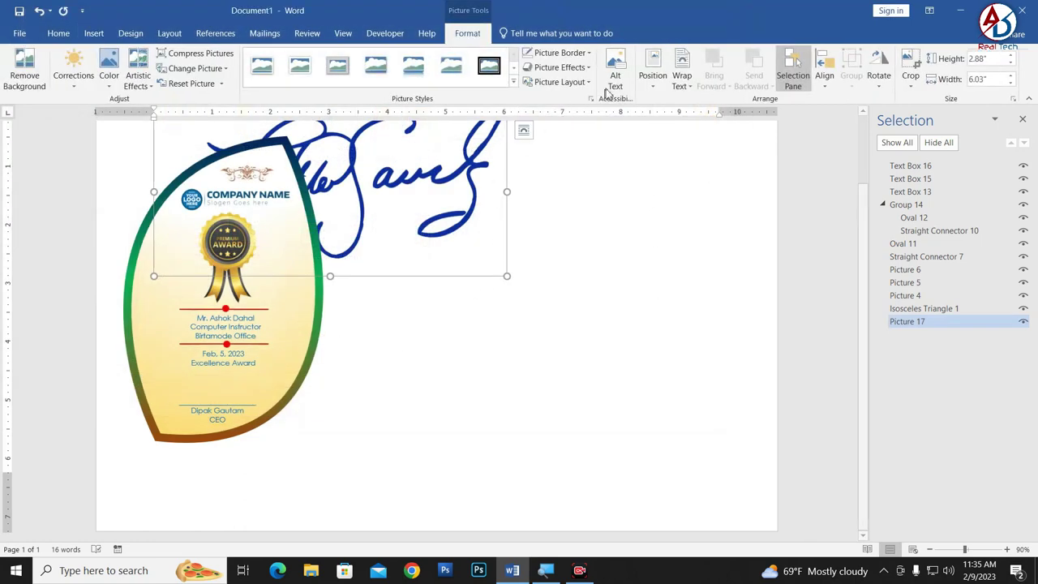
# Float the signature in front of text, shrink it, recolour it faint, and place it above the CEO line
pyautogui.click(695, 86)
pyautogui.click(712, 192)
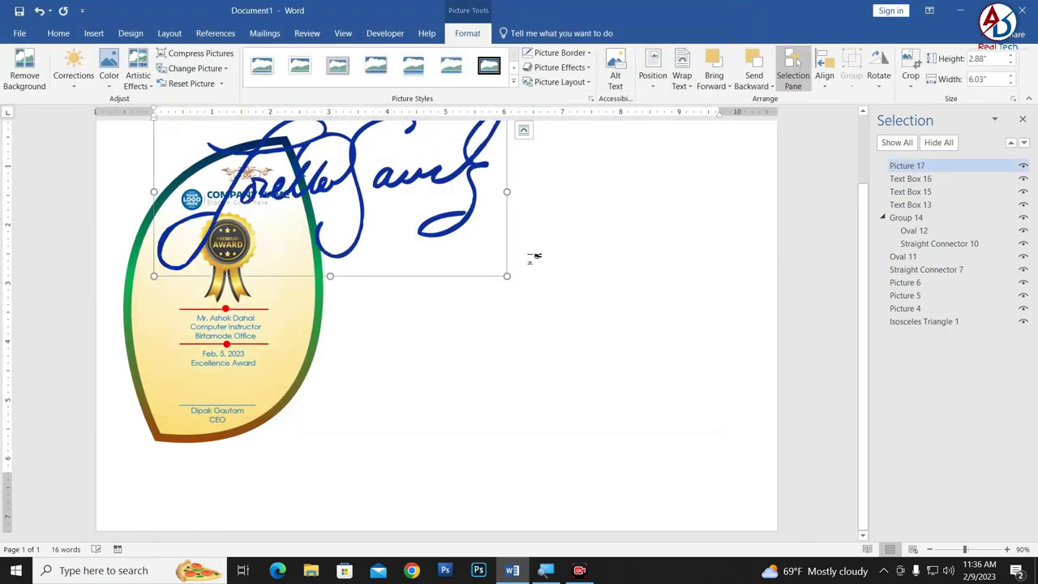
pyautogui.moveTo(502, 274)
pyautogui.mouseDown()
pyautogui.moveTo(319, 185)
pyautogui.moveTo(347, 379)
pyautogui.moveTo(268, 345)
pyautogui.moveTo(256, 381)
pyautogui.moveTo(230, 384)
pyautogui.moveTo(231, 393)
pyautogui.mouseUp()
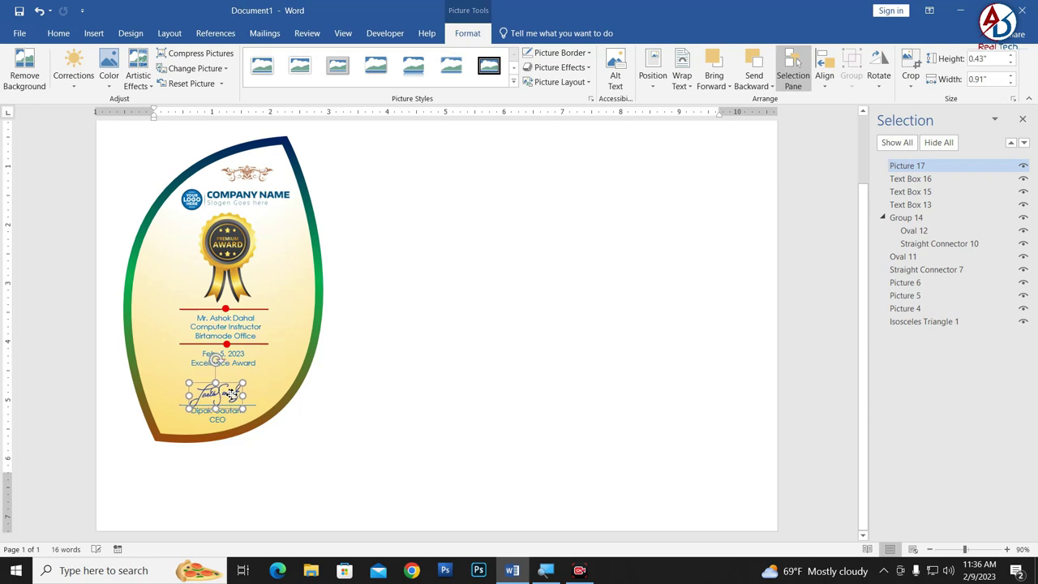
pyautogui.click(109, 69)
pyautogui.click(252, 278)
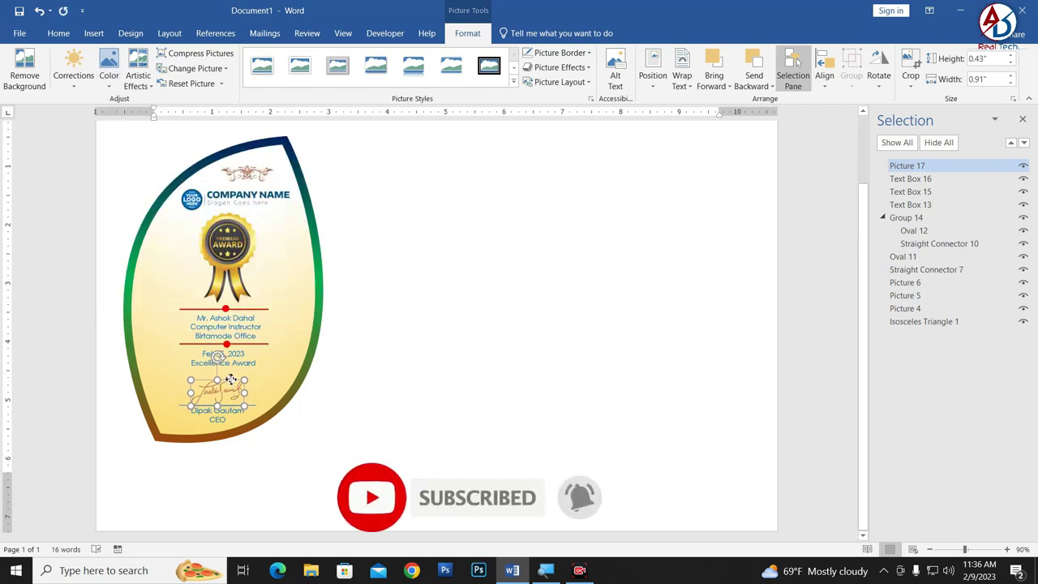
pyautogui.moveTo(231, 384); pyautogui.dragTo(239, 379)
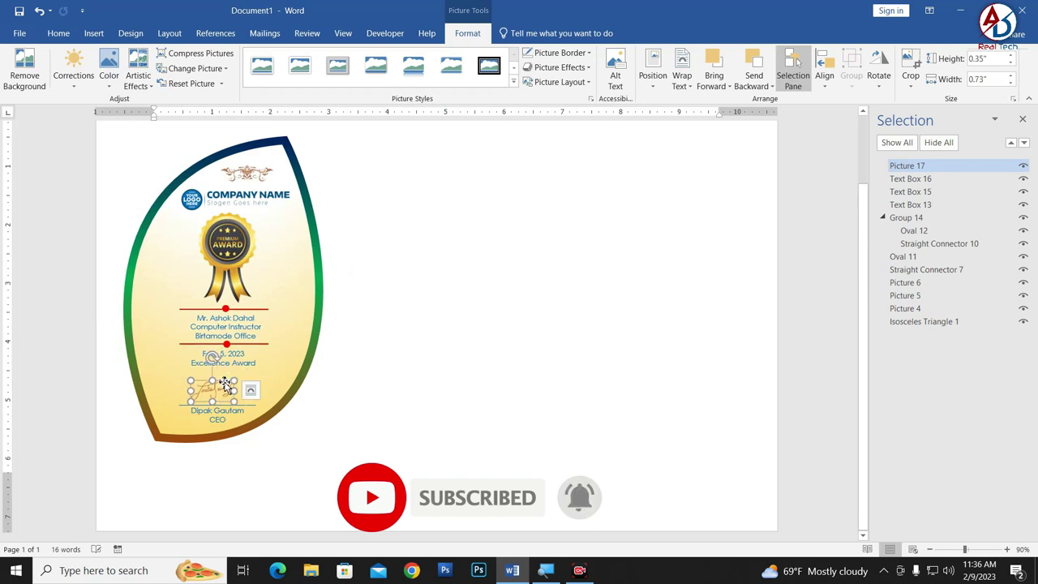
pyautogui.click(370, 404)
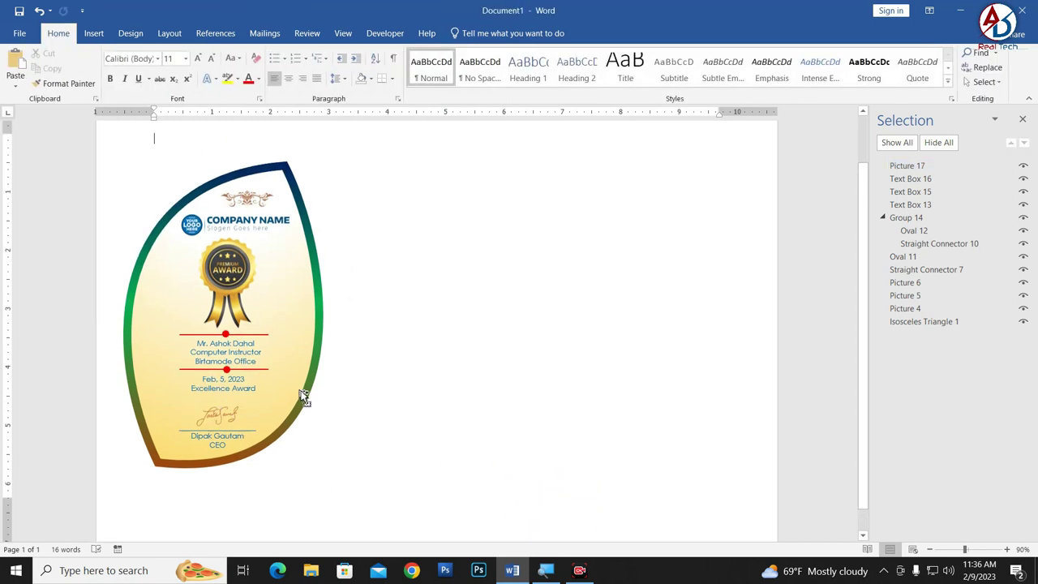
pyautogui.keyDown('ctrl'); pyautogui.scroll(-1, 301, 398); pyautogui.keyUp('ctrl')
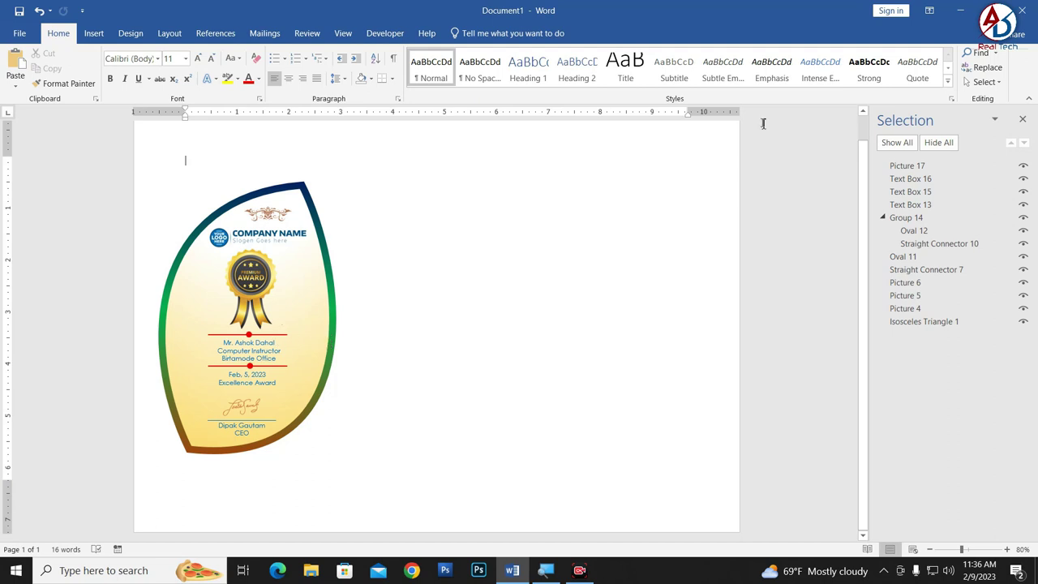
pyautogui.click(1022, 120)
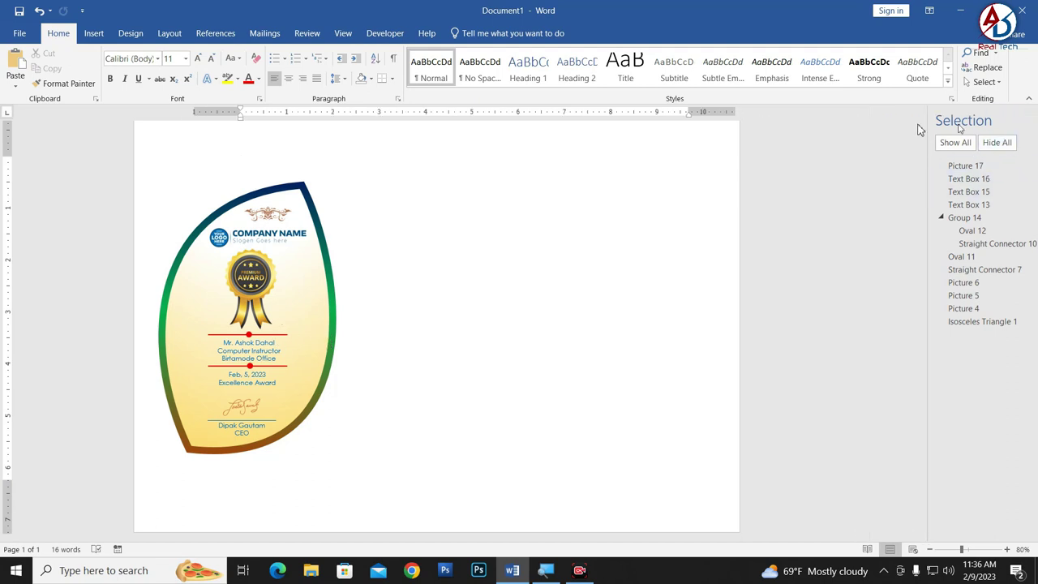
pyautogui.click(362, 301)
pyautogui.click(480, 32)
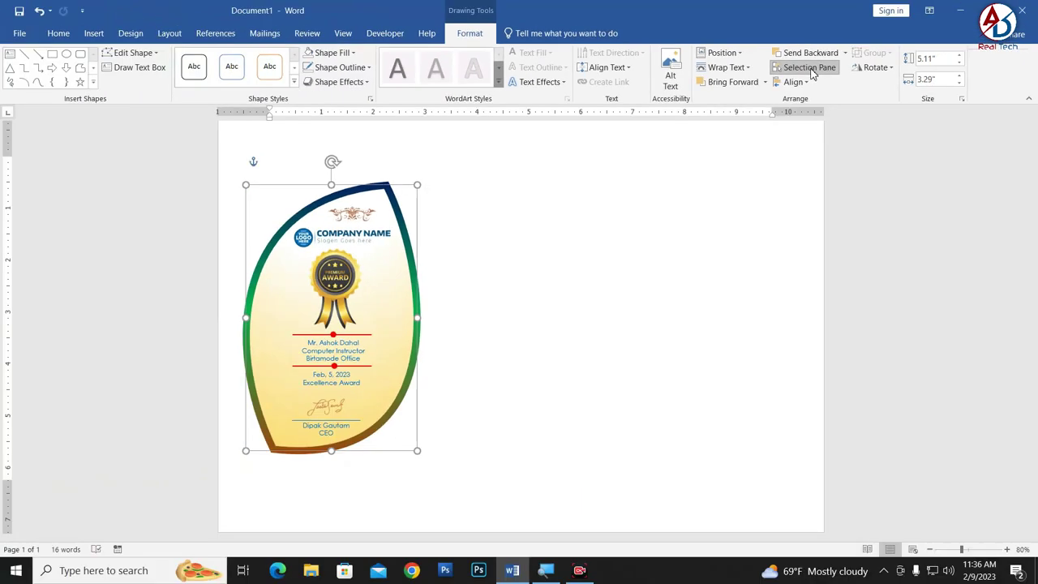
# In the Selection Pane, select Picture 17, the text boxes, Group 14, Oval 11, connector, pictures and triangle
pyautogui.click(810, 69)
pyautogui.click(941, 164)
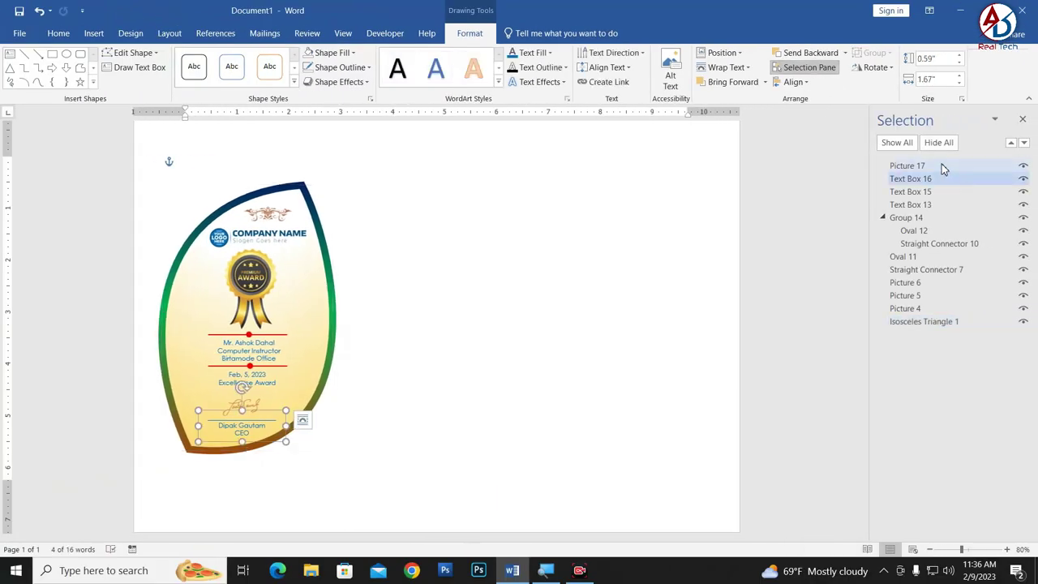
pyautogui.keyDown('ctrl'); pyautogui.click(943, 179); pyautogui.keyUp('ctrl')
pyautogui.keyDown('ctrl'); pyautogui.click(942, 192); pyautogui.keyUp('ctrl')
pyautogui.keyDown('ctrl'); pyautogui.click(943, 205); pyautogui.keyUp('ctrl')
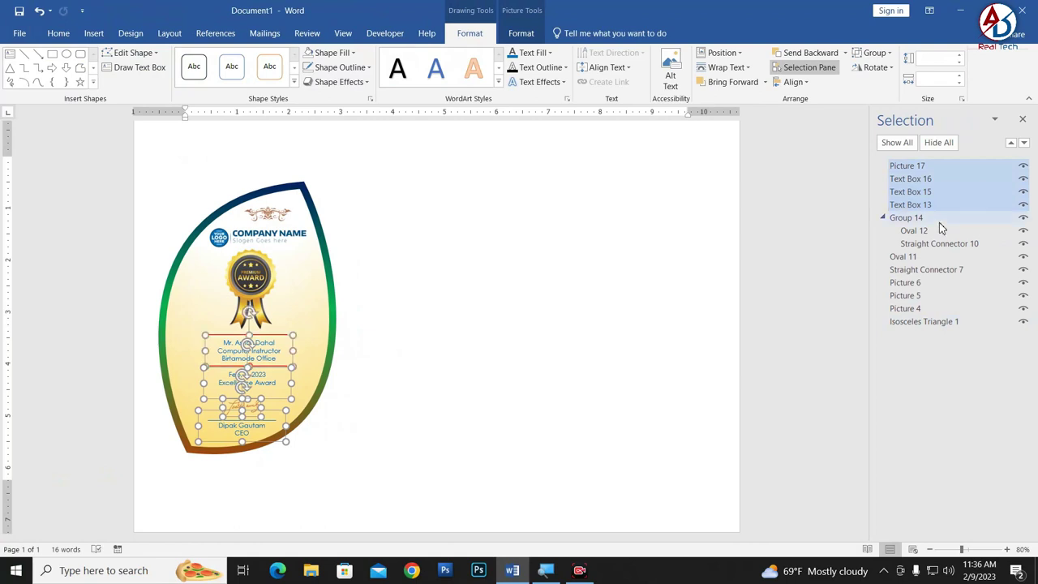
pyautogui.keyDown('ctrl'); pyautogui.click(938, 219); pyautogui.keyUp('ctrl')
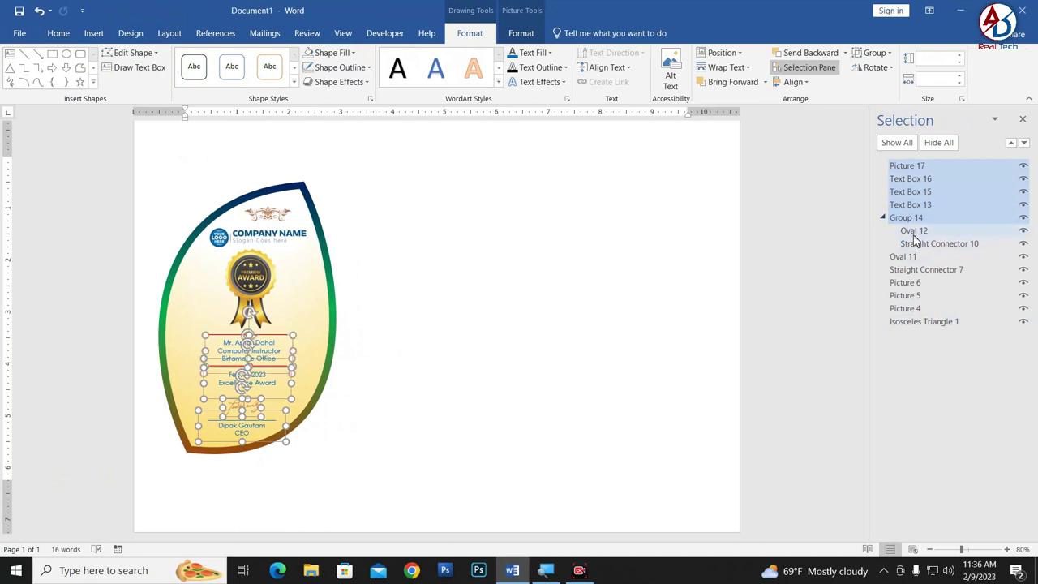
pyautogui.keyDown('ctrl'); pyautogui.click(899, 257); pyautogui.keyUp('ctrl')
pyautogui.keyDown('ctrl'); pyautogui.click(901, 272); pyautogui.keyUp('ctrl')
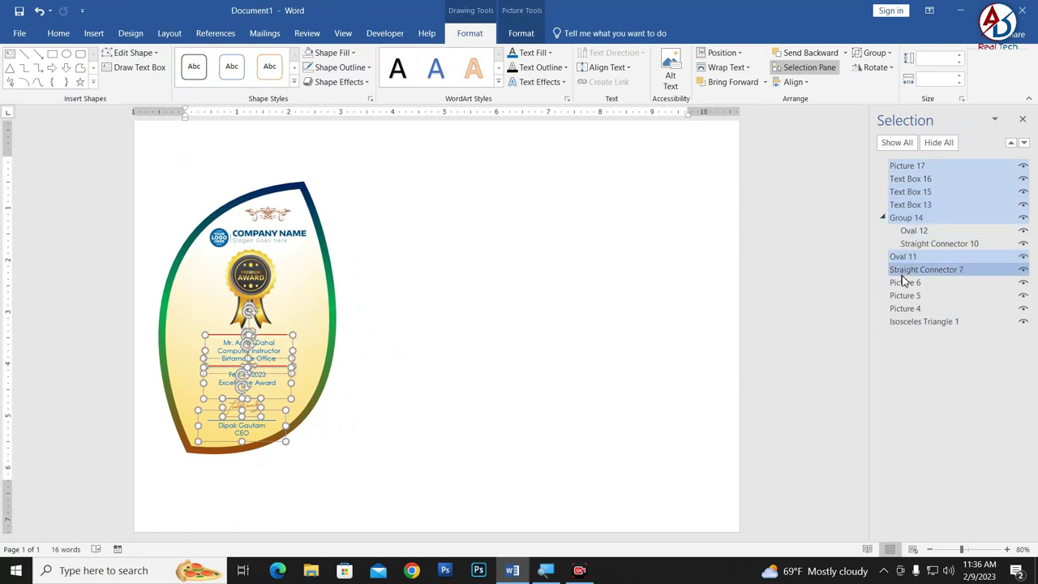
pyautogui.keyDown('ctrl'); pyautogui.click(906, 284); pyautogui.keyUp('ctrl')
pyautogui.keyDown('ctrl'); pyautogui.click(911, 295); pyautogui.keyUp('ctrl')
pyautogui.keyDown('ctrl'); pyautogui.click(915, 308); pyautogui.keyUp('ctrl')
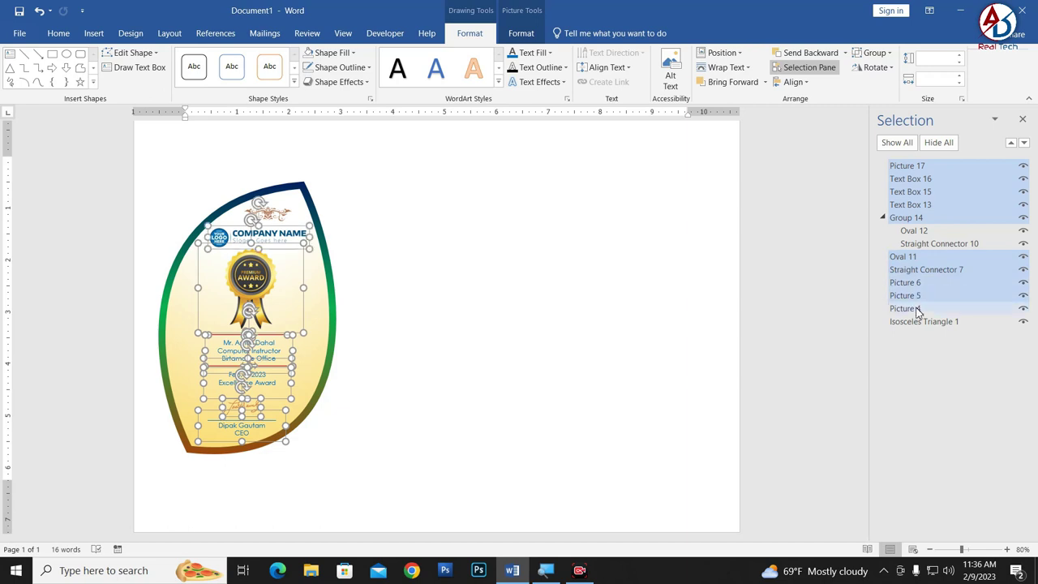
pyautogui.keyDown('ctrl'); pyautogui.click(918, 323); pyautogui.keyUp('ctrl')
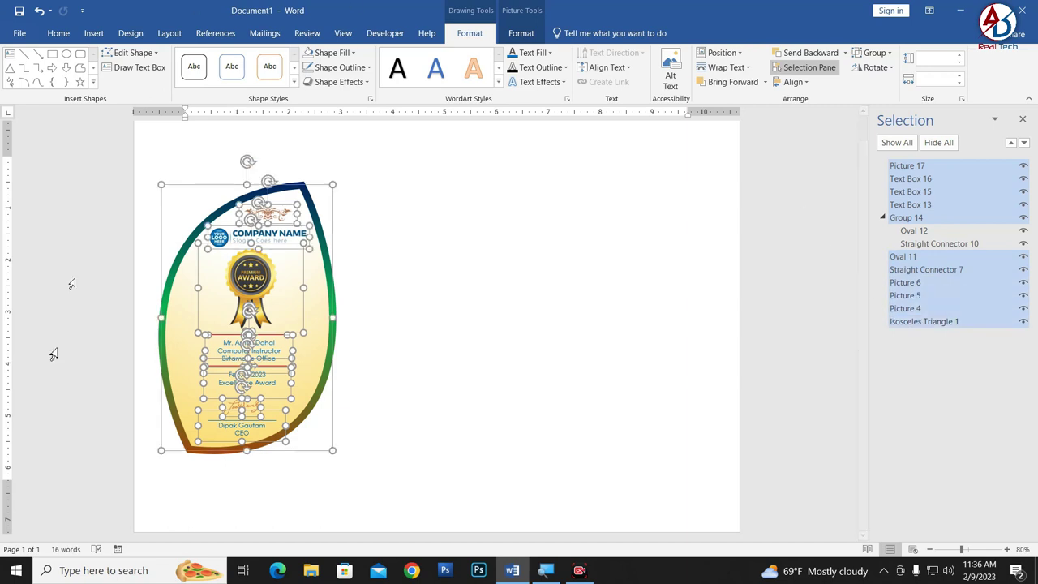
# Group all the selected certificate objects into one unit
pyautogui.rightClick(296, 195)
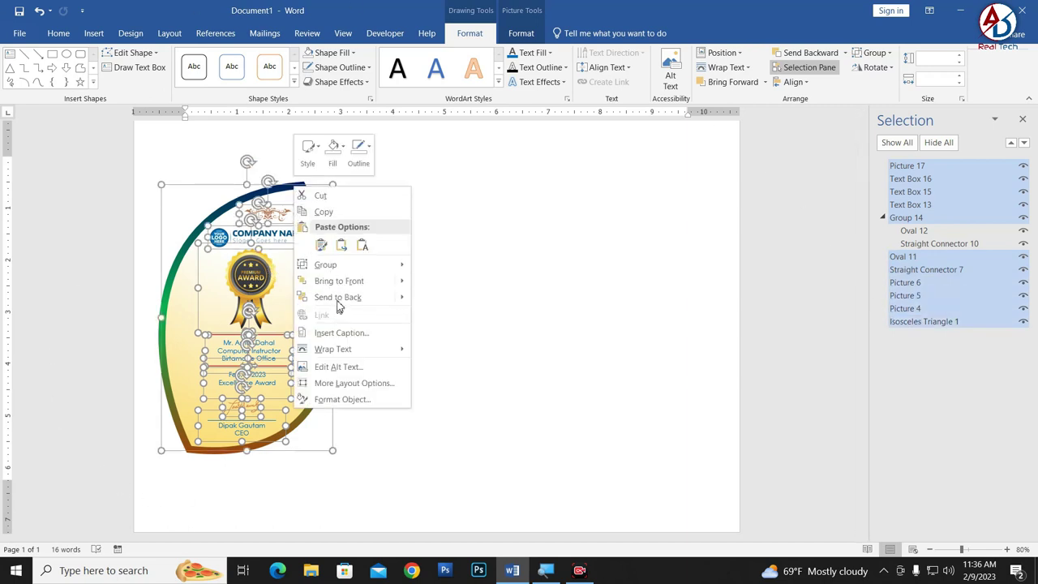
pyautogui.moveTo(325, 265)
pyautogui.click(457, 269)
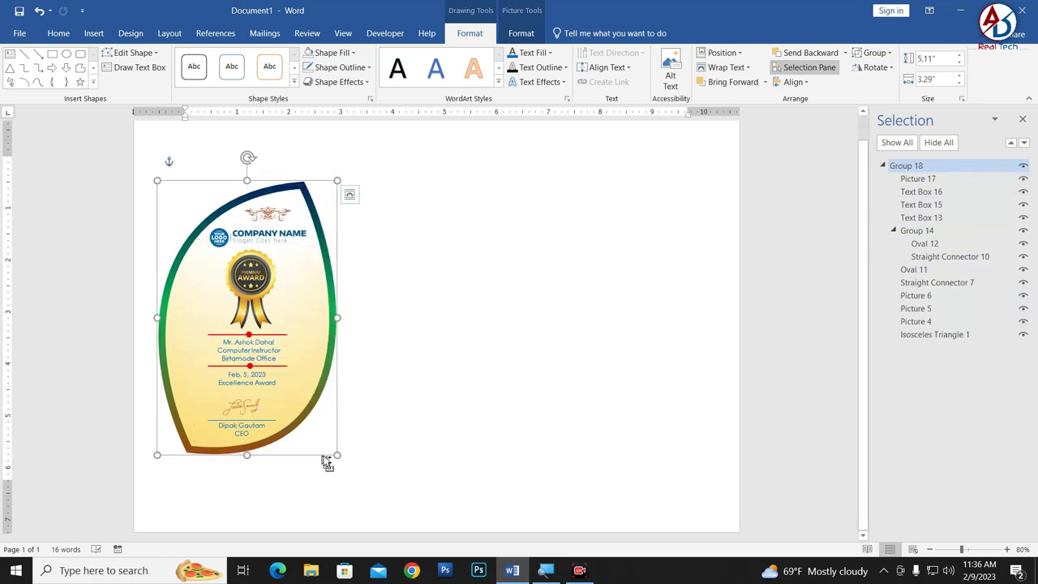
# Duplicate the grouped certificate to the right of the original and close the Selection Pane
pyautogui.keyDown('ctrl'); pyautogui.moveTo(326, 462); pyautogui.dragTo(683, 454); pyautogui.keyUp('ctrl')
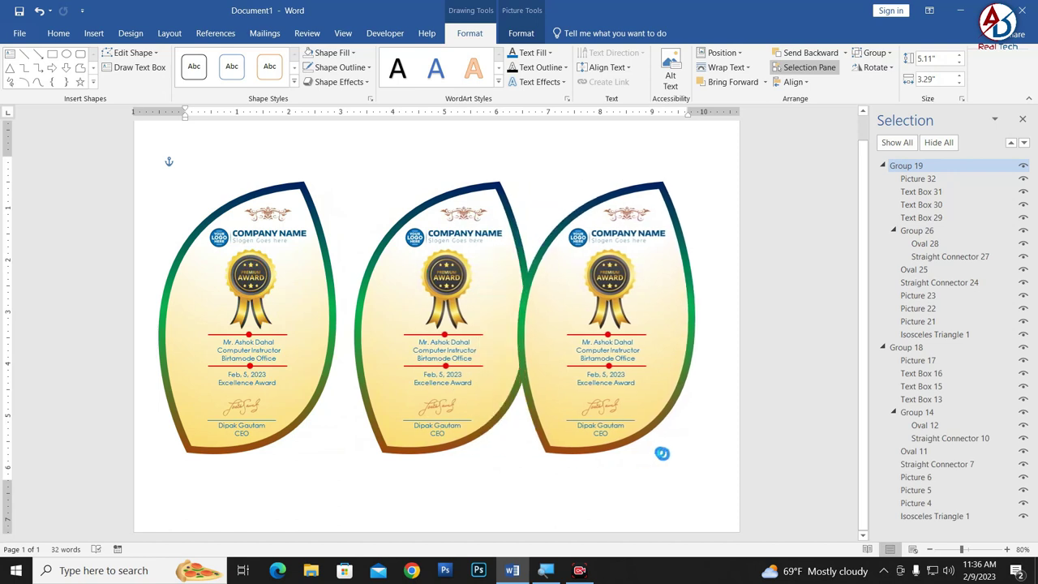
pyautogui.click(1021, 119)
pyautogui.keyDown('ctrl'); pyautogui.scroll(-5, 640, 325); pyautogui.keyUp('ctrl')
pyautogui.keyDown('ctrl'); pyautogui.scroll(2, 623, 345); pyautogui.keyUp('ctrl')
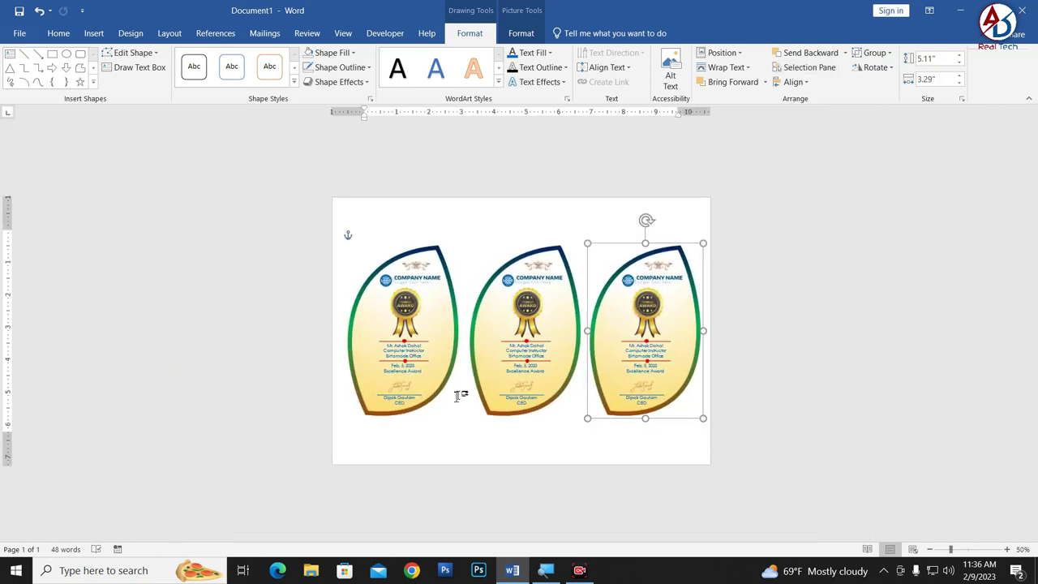
# Nudge the middle and right certificates slightly left to form an even row of three
pyautogui.click(430, 397)
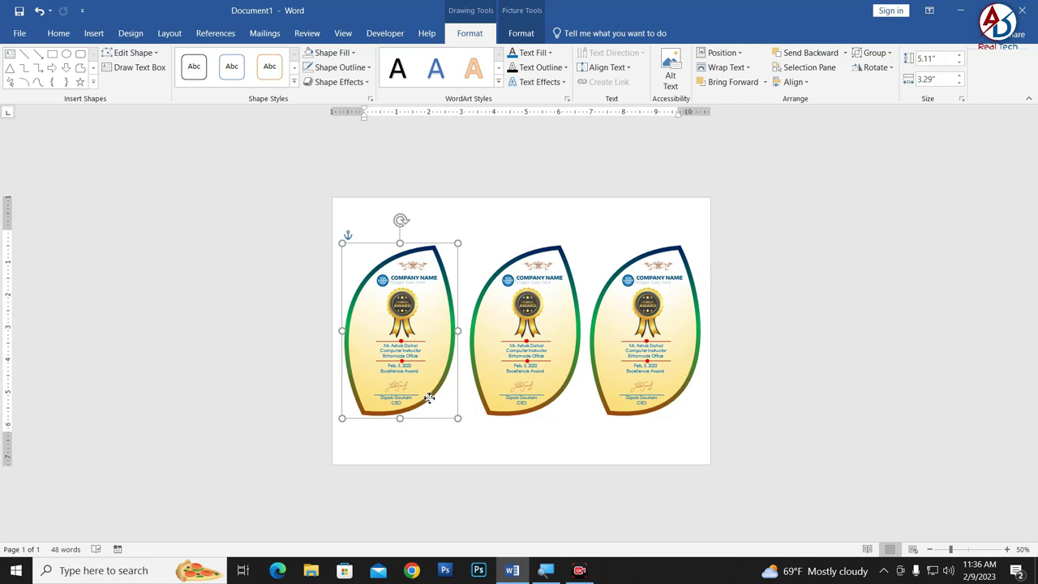
pyautogui.click(509, 412)
pyautogui.moveTo(509, 412); pyautogui.dragTo(508, 412)
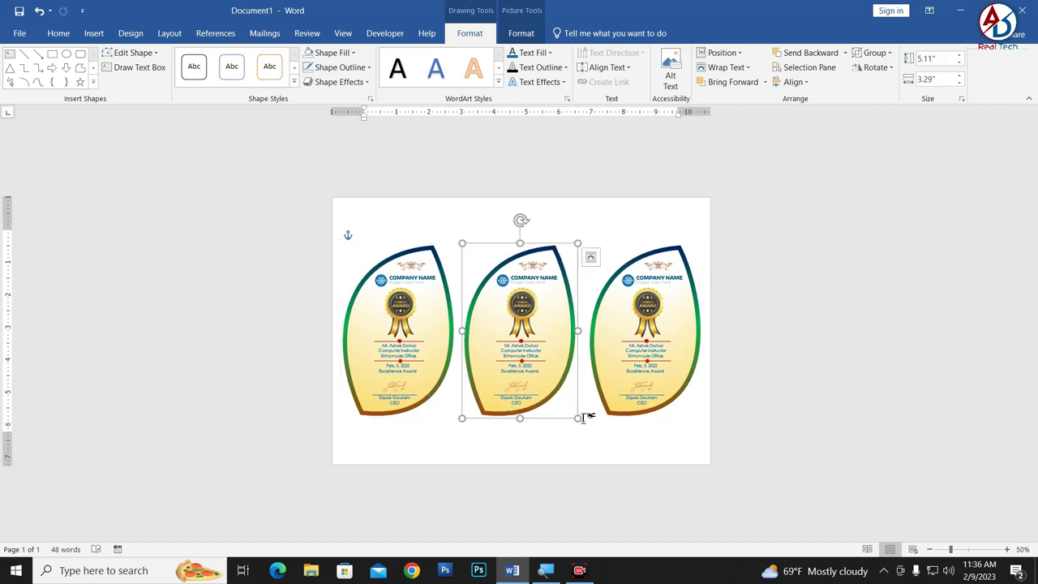
pyautogui.moveTo(632, 418); pyautogui.dragTo(626, 418)
pyautogui.click(725, 286)
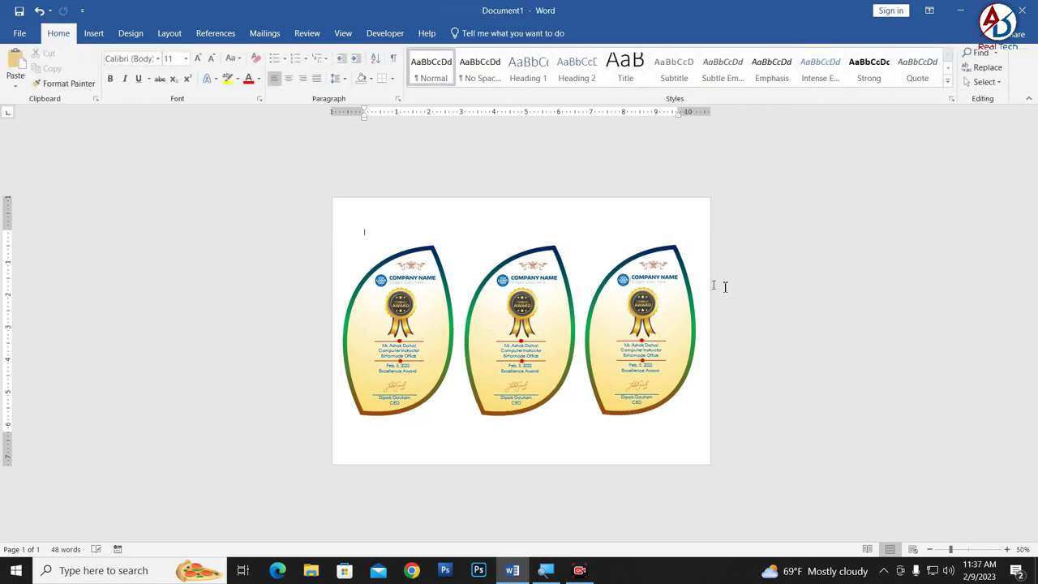
pyautogui.scroll(4, 602, 332)
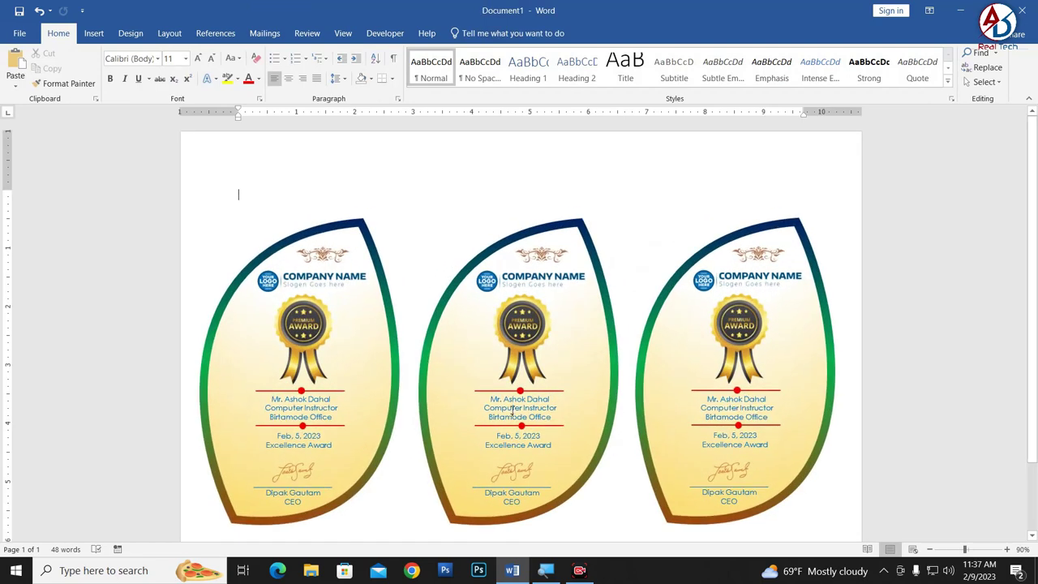
pyautogui.scroll(-4, 612, 349)
pyautogui.scroll(3, 612, 349)
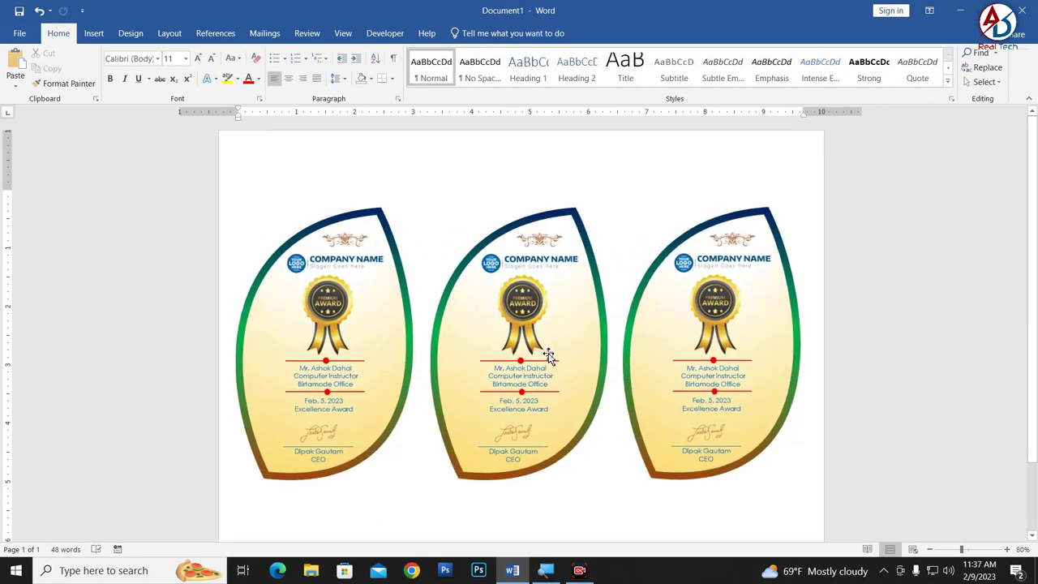
pyautogui.scroll(-3, 596, 350)
pyautogui.scroll(2, 592, 345)
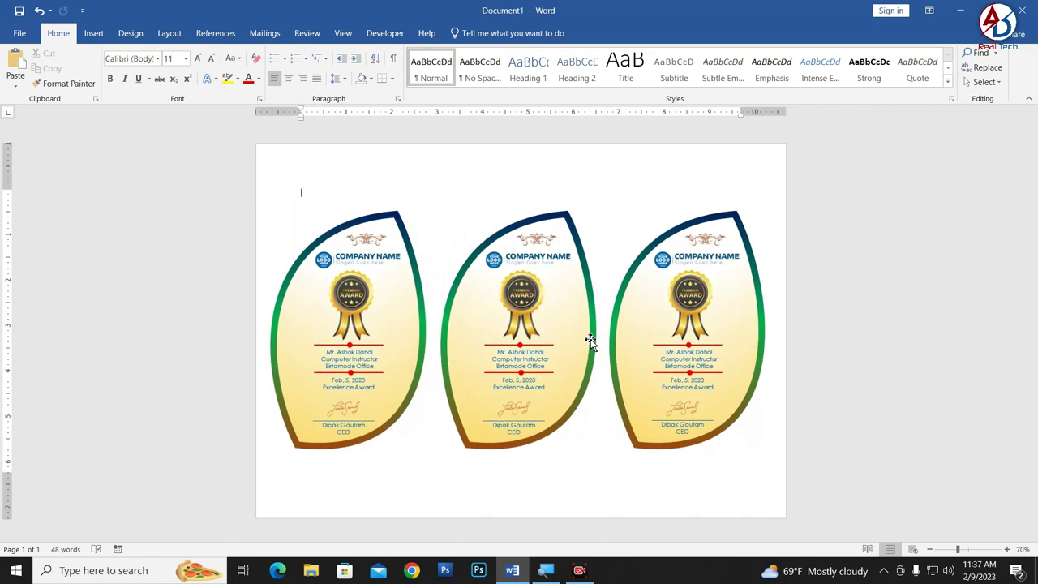